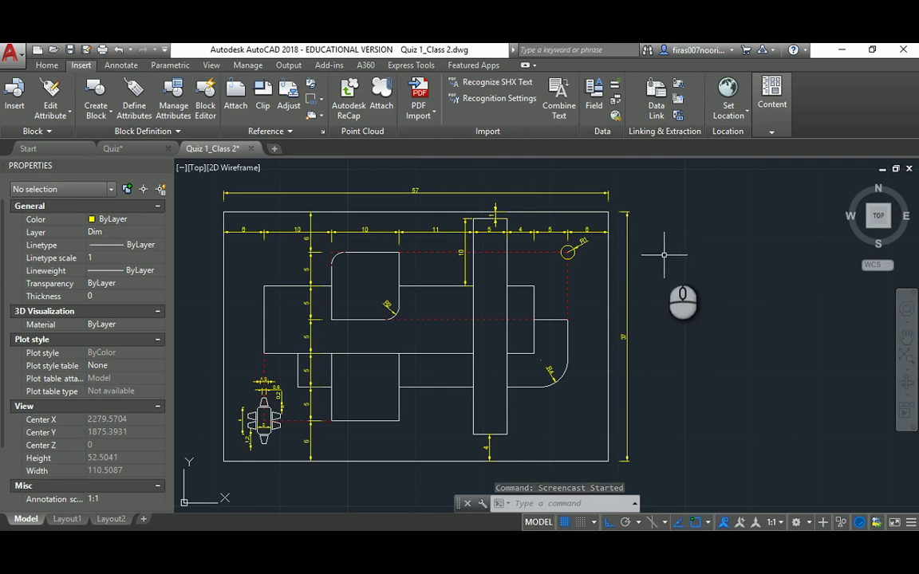
Switch to the Quiz drawing and examine the dimensioned plan and its table-and-chairs detail
left_click(128, 152)
scroll(490, 266, "down", 5)
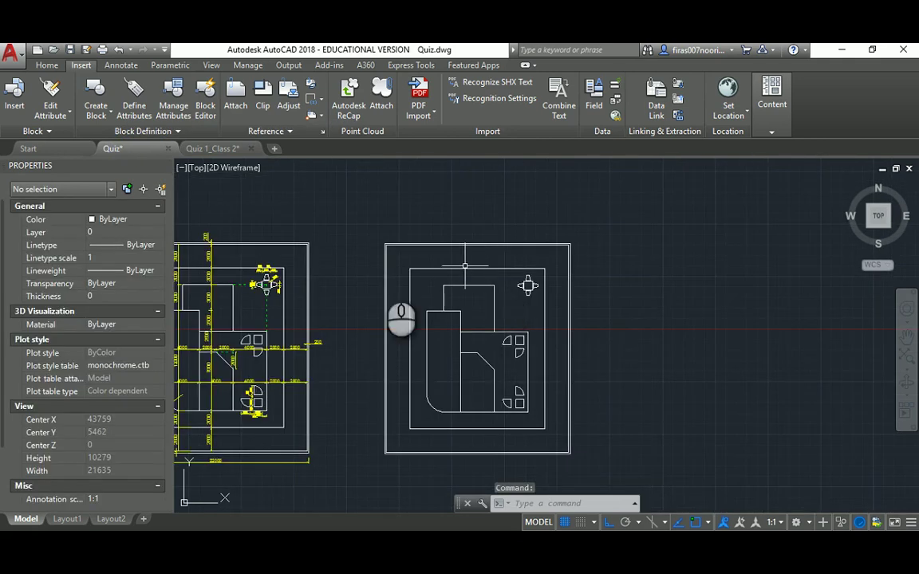
middle_click_drag(354, 271, 539, 242)
scroll(539, 239, "up", 2)
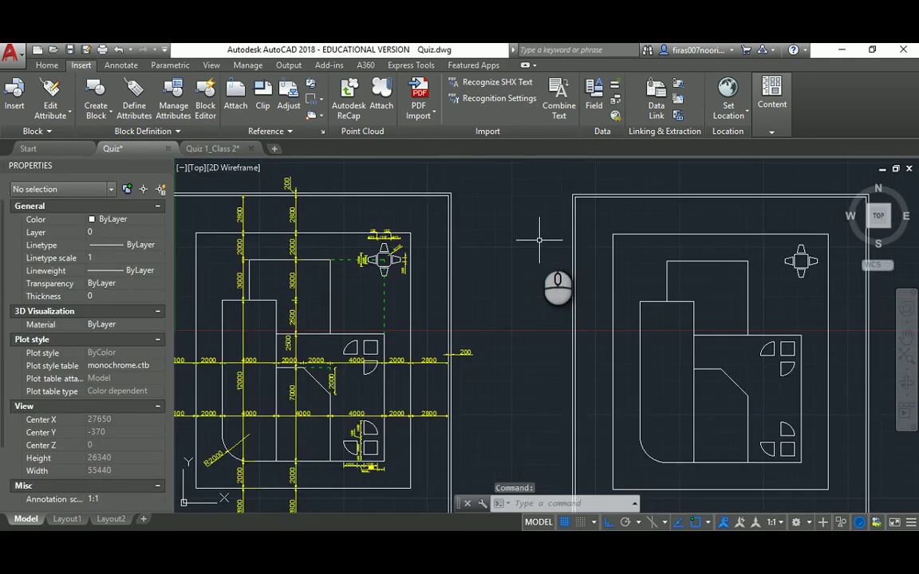
scroll(551, 285, "down", 2)
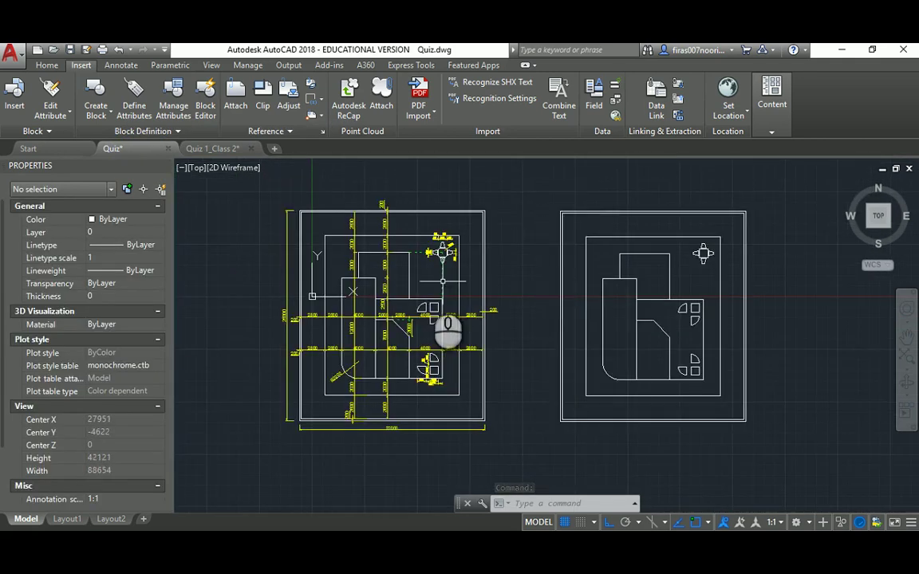
scroll(355, 331, "up", 2)
scroll(456, 239, "up", 8)
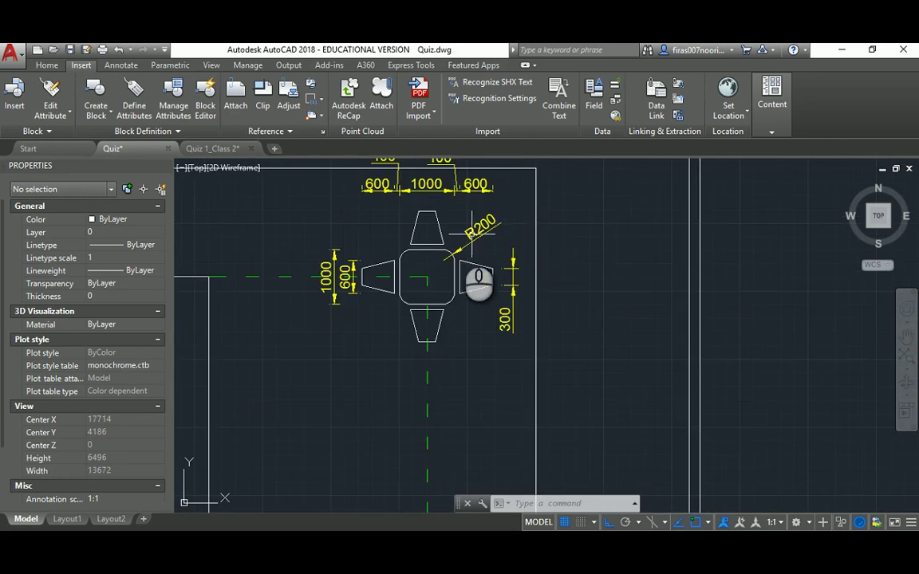
scroll(272, 261, "down", 5)
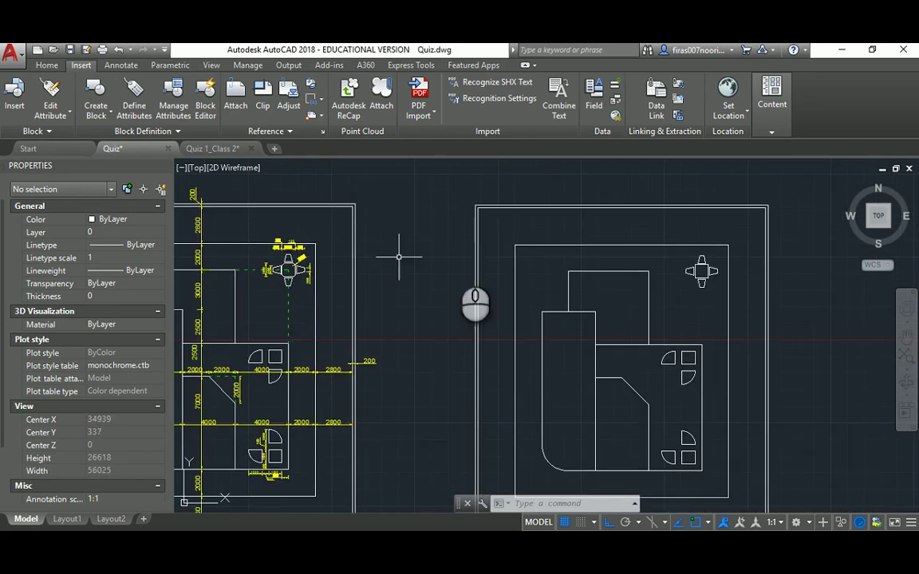
Fillet both right-hand corners of the square table in the undimensioned plan with a radius of 200
scroll(699, 276, "up", 4)
key("Return")
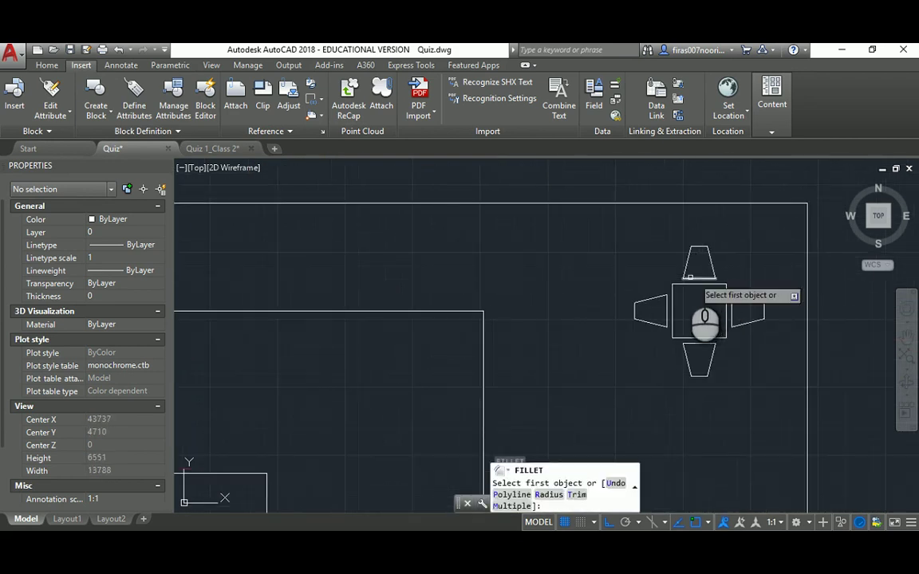
type("r")
key("Return")
type("200")
key("Return")
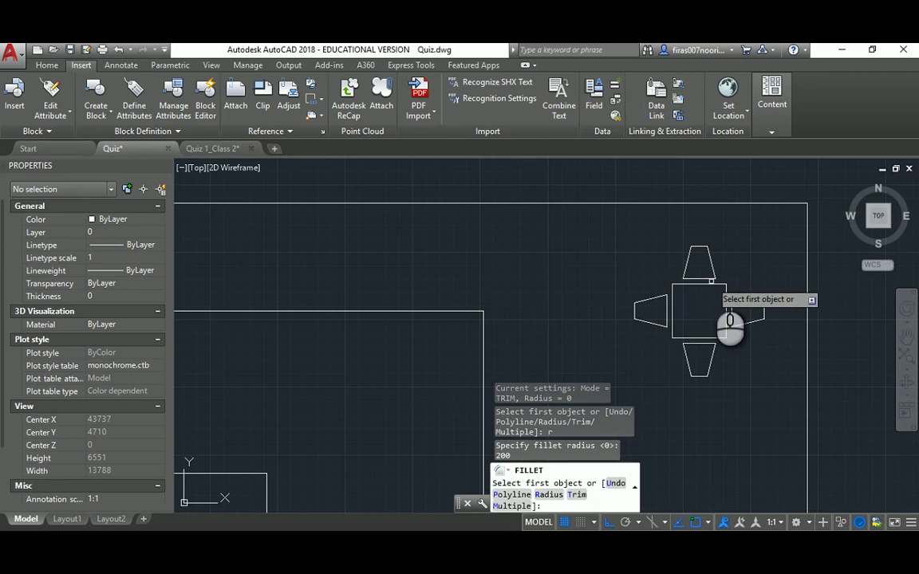
left_click(716, 286)
scroll(722, 291, "up", 4)
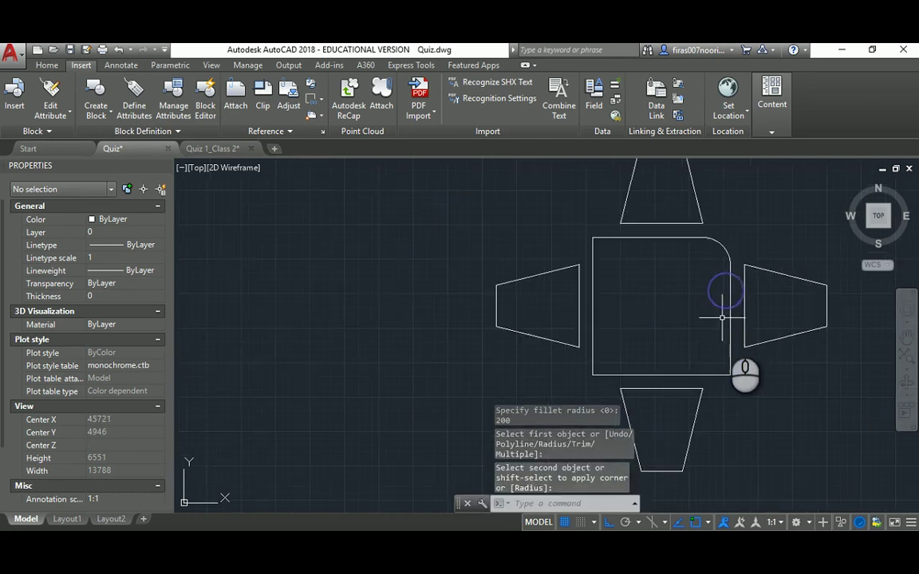
left_click(730, 341)
key("Return")
left_click(714, 375)
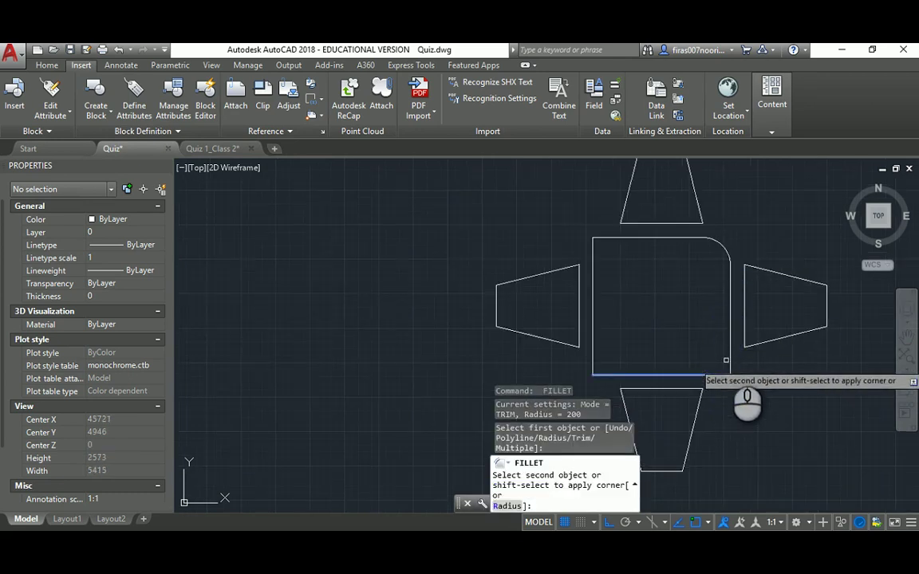
left_click(729, 343)
Fillet the table's two remaining left-hand corners at the same 200 radius, using the Multiple option
key("Return")
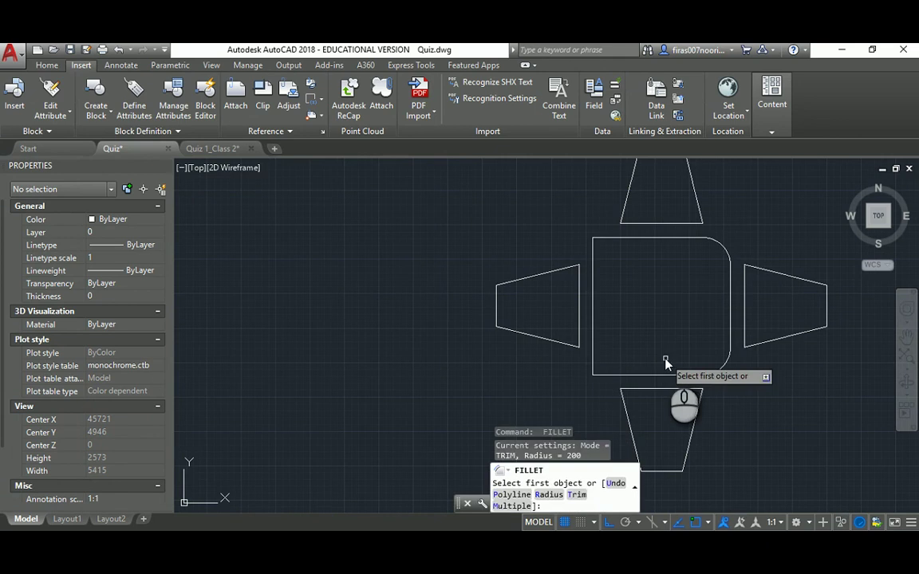
type("m")
key("Return")
left_click(617, 374)
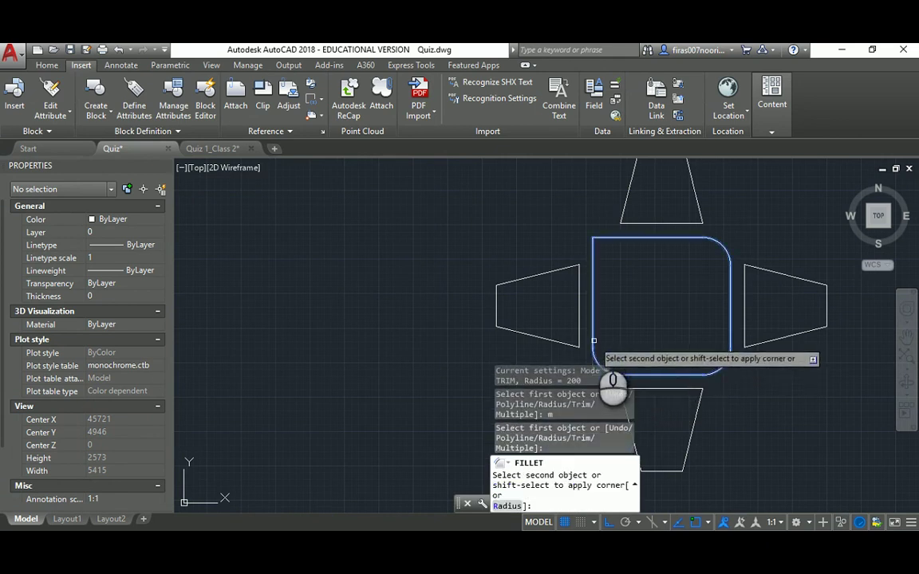
left_click(594, 341)
left_click(594, 256)
left_click(606, 238)
scroll(559, 232, "down", 10)
scroll(486, 248, "down", 4)
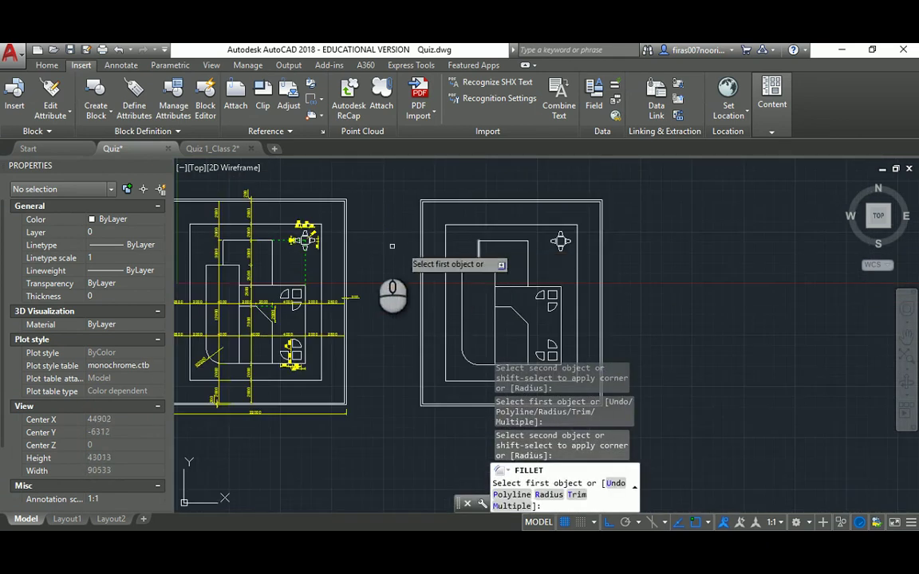
scroll(375, 256, "up", 2)
key("Escape")
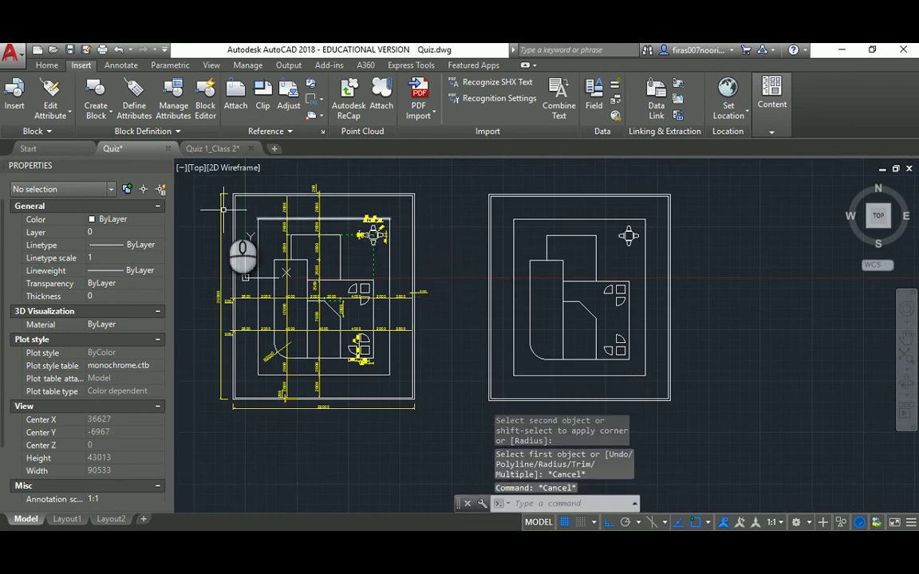
Compare the dimensioned plan in the Quiz drawing with the one in Quiz 1_Class 2
scroll(229, 203, "up", 2)
middle_click_drag(405, 272, 395, 264)
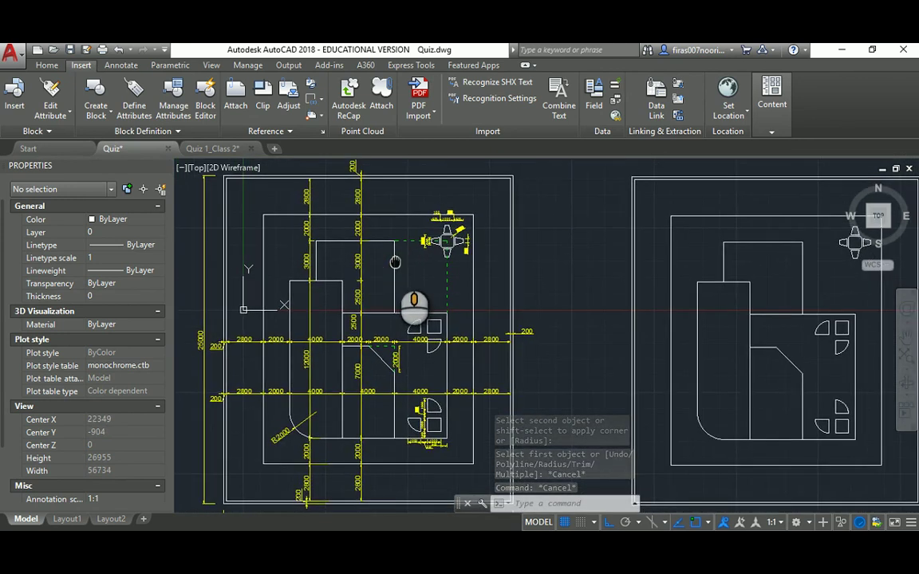
scroll(423, 264, "down", 2)
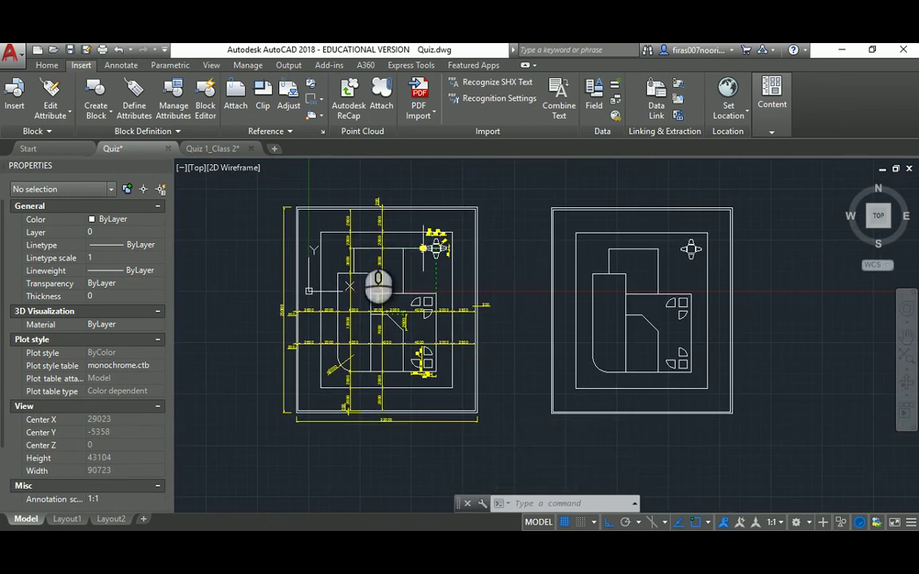
left_click(209, 149)
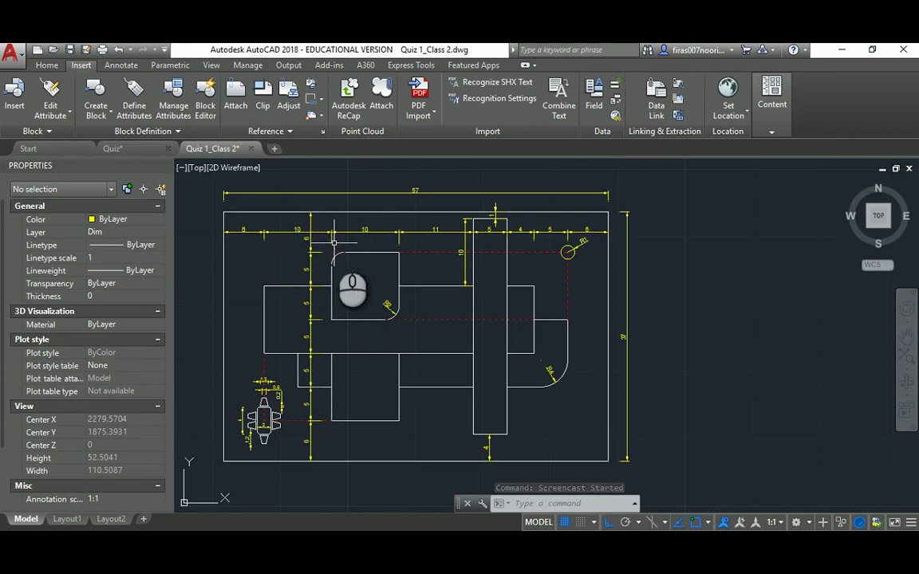
scroll(341, 244, "up", 2)
scroll(343, 244, "down", 2)
scroll(409, 202, "up", 2)
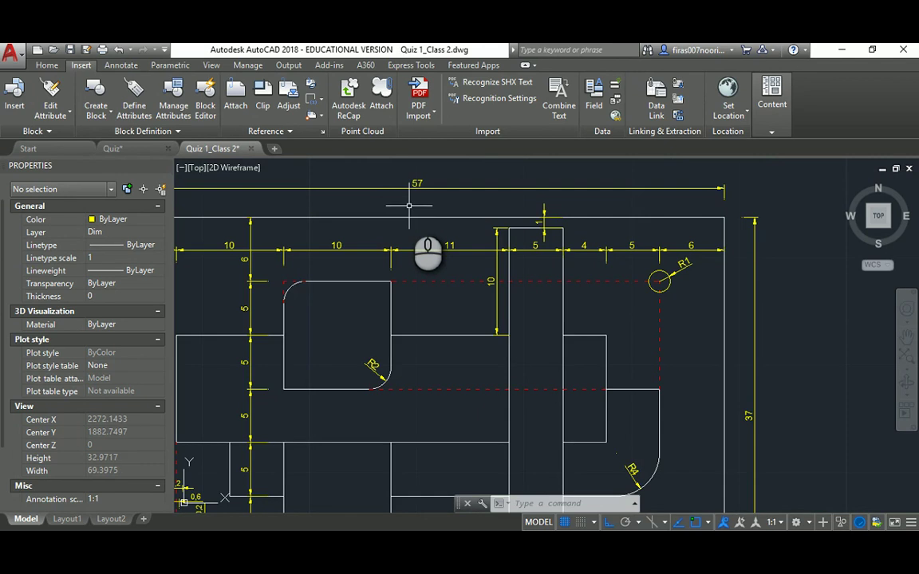
scroll(401, 205, "down", 2)
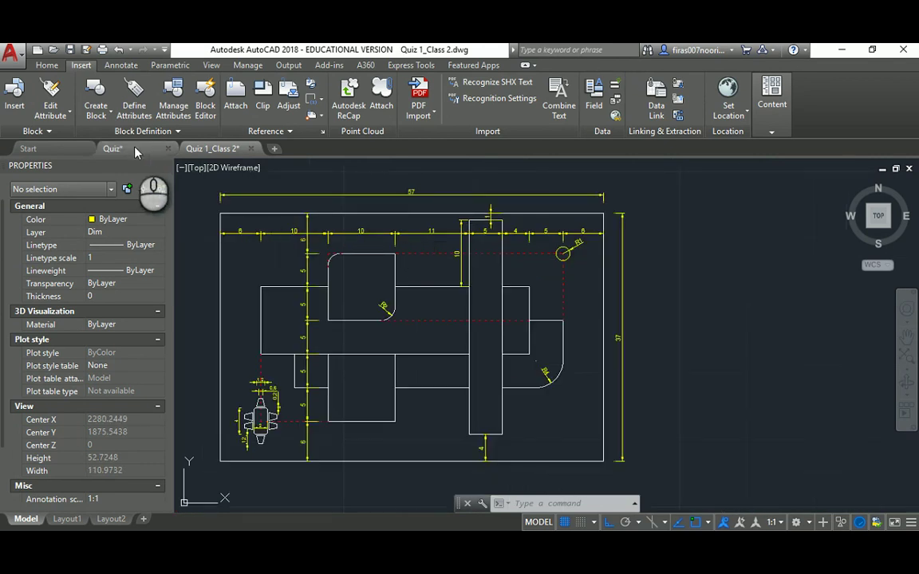
left_click(112, 148)
scroll(355, 213, "up", 2)
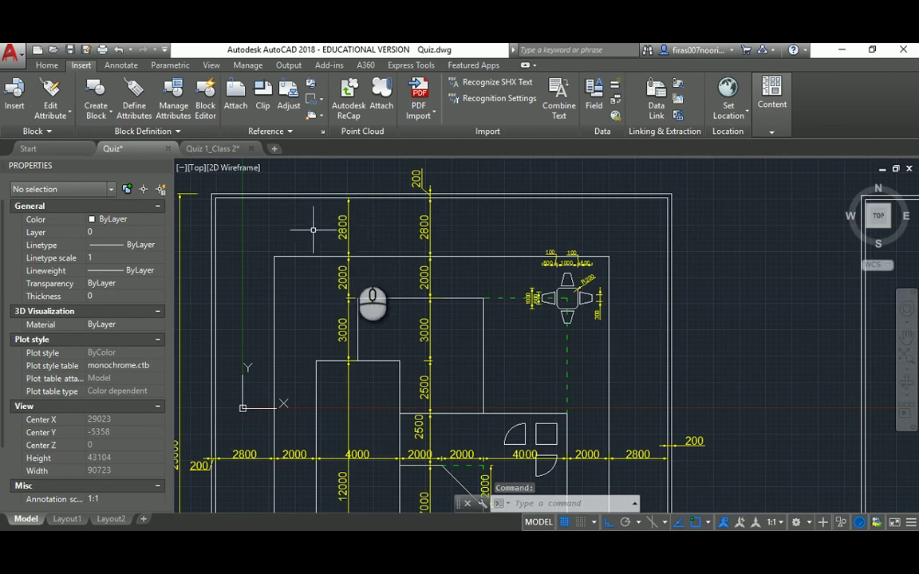
Return to the Quiz 1_Class 2 drawing and read the outer frame's overall dimensions
left_click(213, 151)
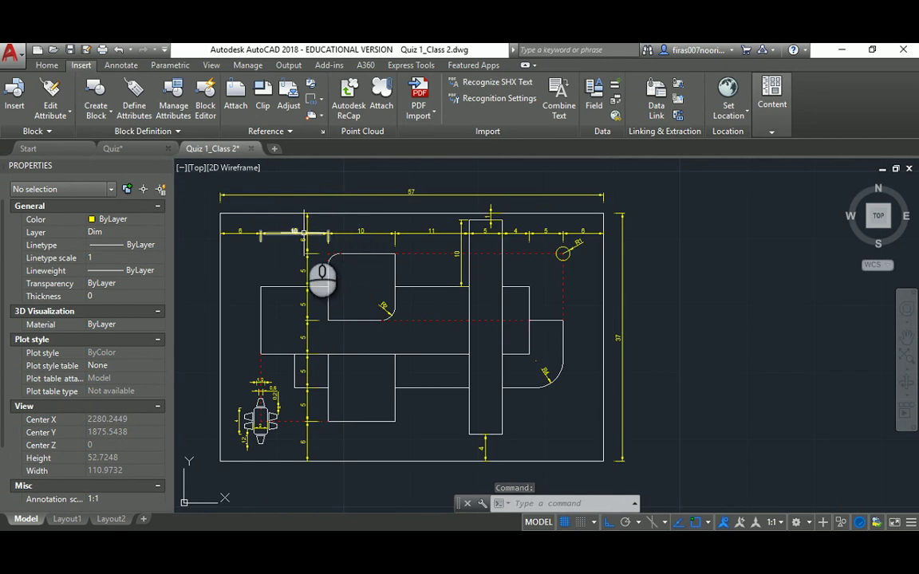
scroll(304, 231, "up", 2)
scroll(274, 235, "down", 2)
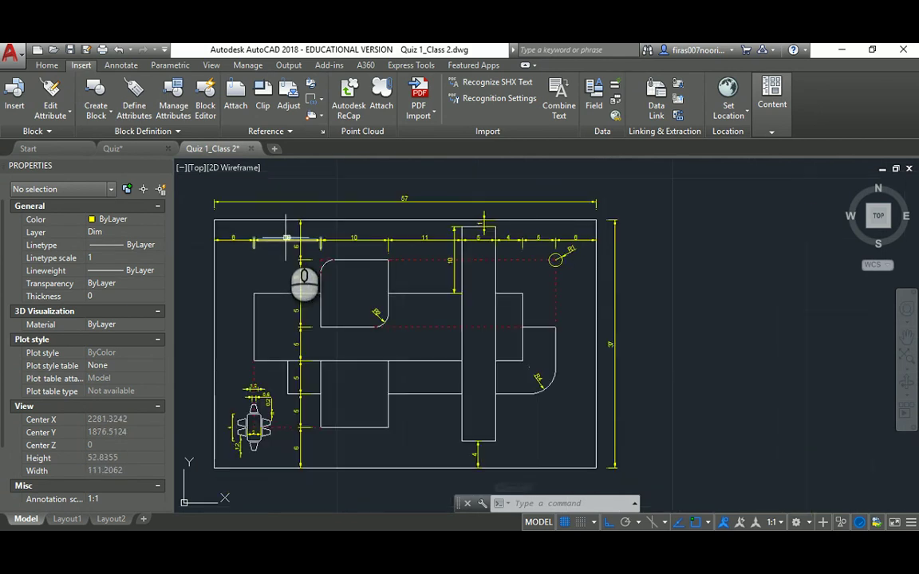
scroll(317, 199, "up", 2)
middle_click_drag(597, 306, 539, 274)
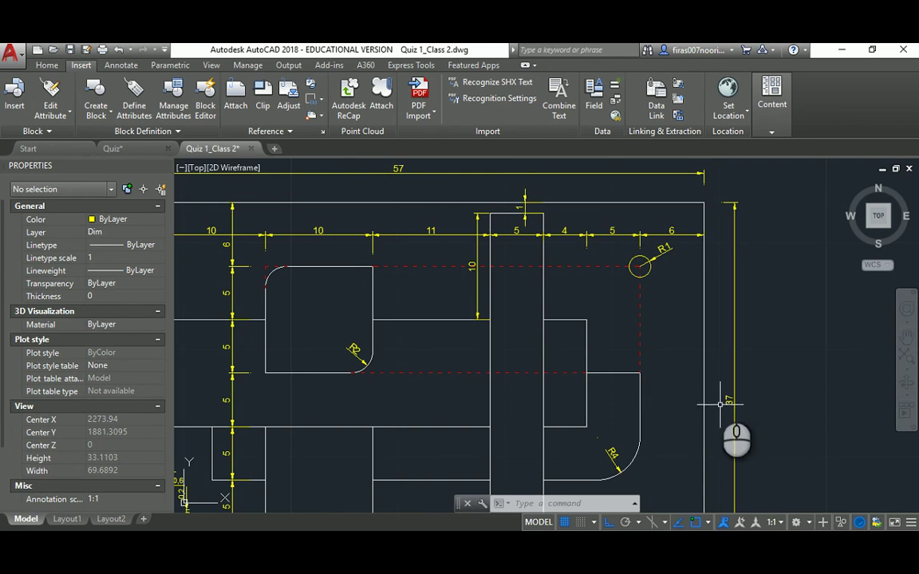
Draw a closed 57 by 37 rectangle with the Line command in the empty space right of the dimensioned drawing
scroll(571, 359, "down", 3)
type("l")
key("Return")
middle_click_drag(703, 322, 511, 266)
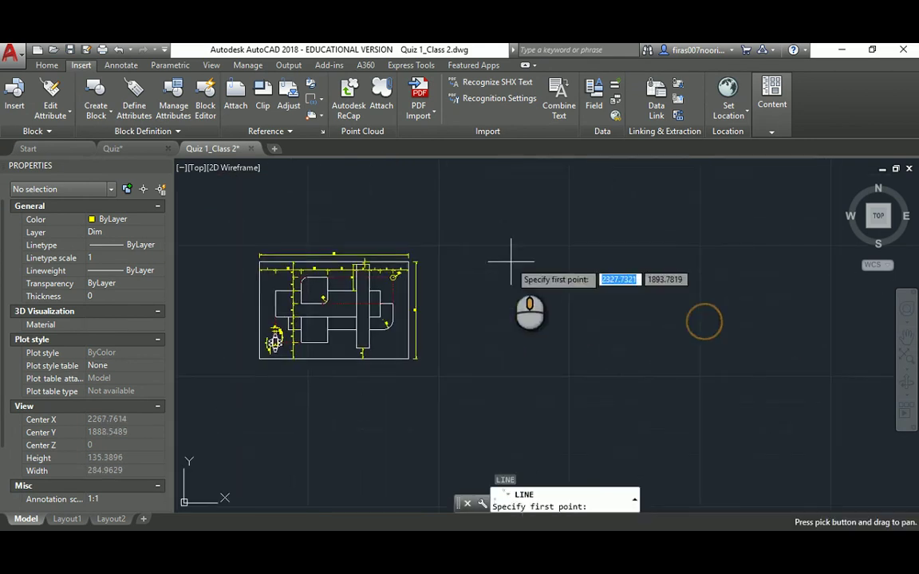
left_click(512, 266)
scroll(654, 269, "up", 2)
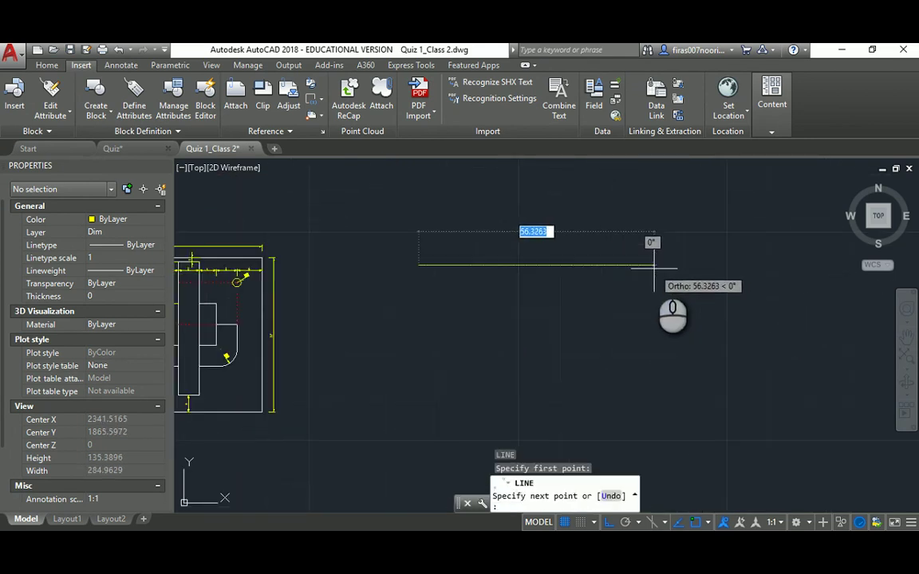
type("57")
key("Return")
type("37")
key("Return")
type("57")
key("Return")
type("c")
key("Return")
Assign the new rectangle's lines to layer 0 and make layer 0 the current layer
scroll(502, 298, "up", 4)
middle_click_drag(392, 272, 499, 321)
scroll(495, 313, "down", 3)
key("Escape")
key("Escape")
key("Escape")
left_click(783, 224)
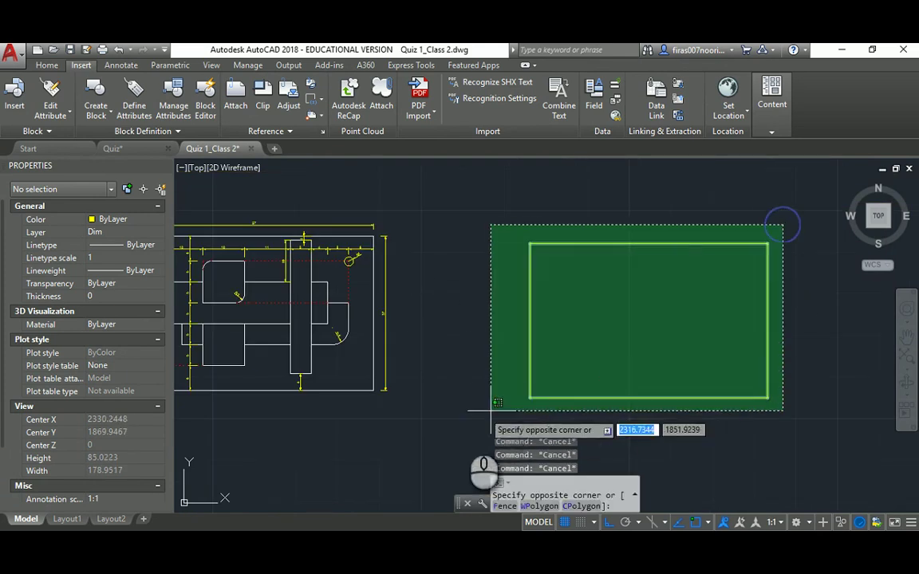
left_click(459, 419)
left_click(124, 232)
left_click(107, 244)
key("Escape")
key("Escape")
key("Escape")
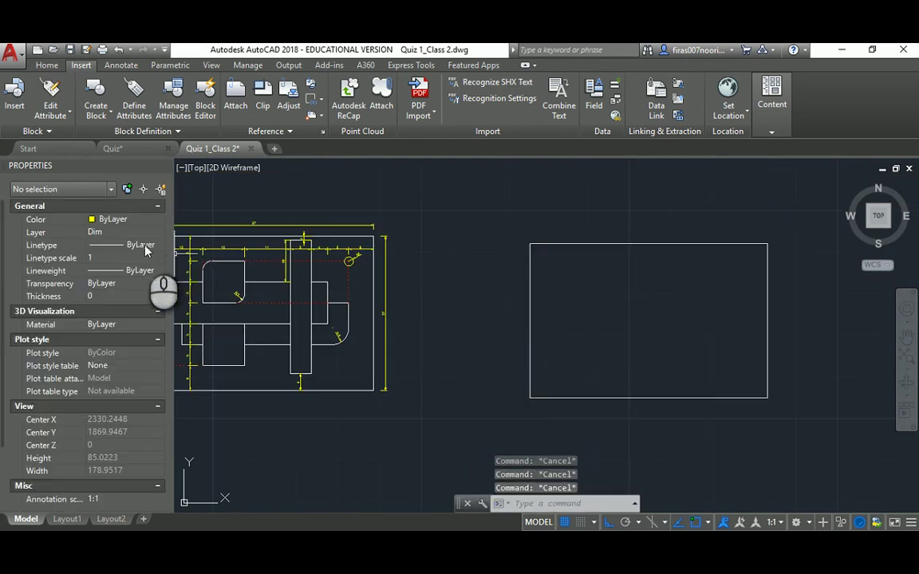
left_click(111, 244)
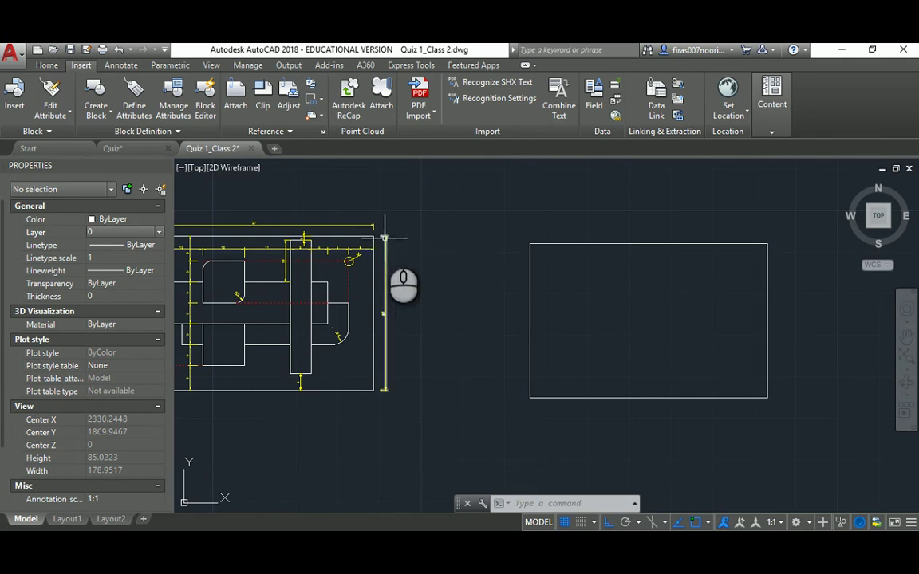
Offset the rectangle's left edge 16 units inward, following the reference drawing's dimensions
middle_click_drag(462, 248, 546, 274)
scroll(216, 289, "up", 4)
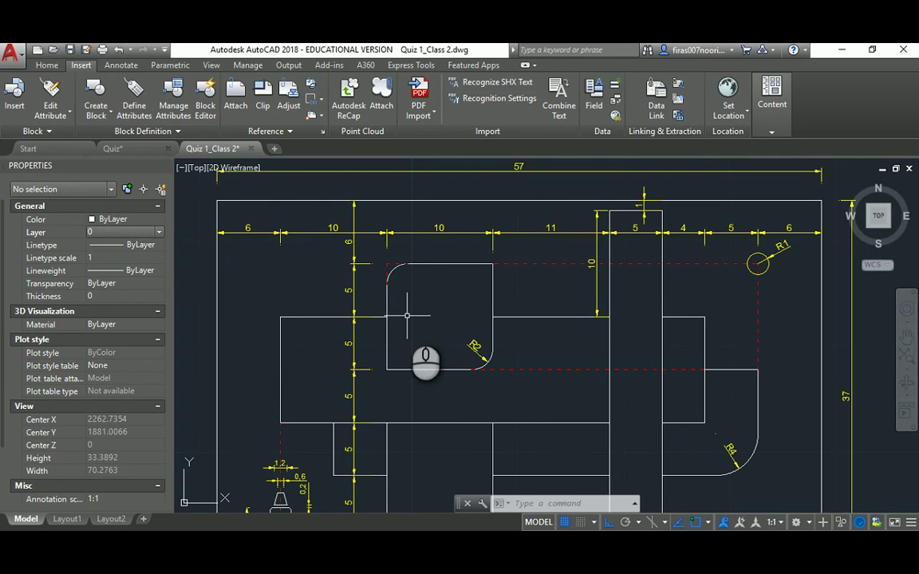
left_click(393, 263)
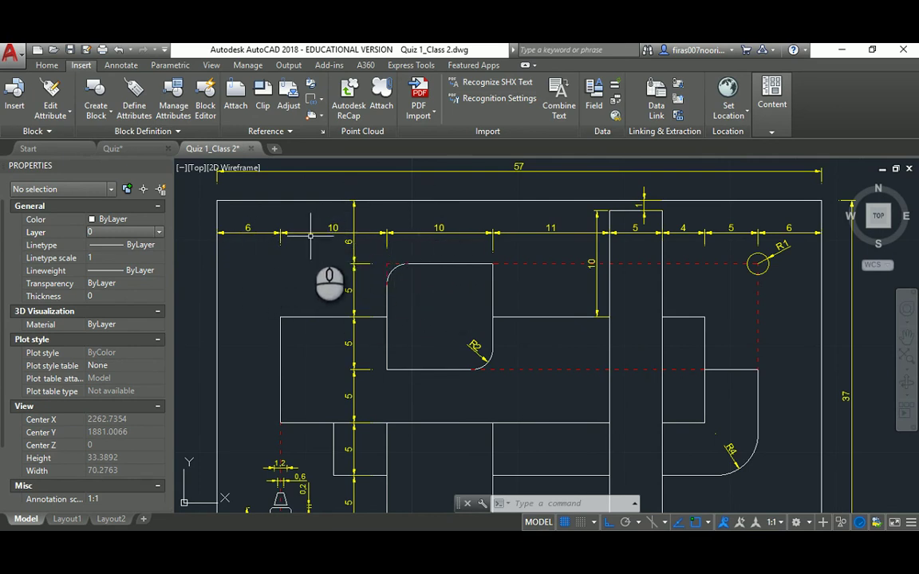
scroll(265, 252, "down", 2)
middle_click_drag(693, 293, 501, 267)
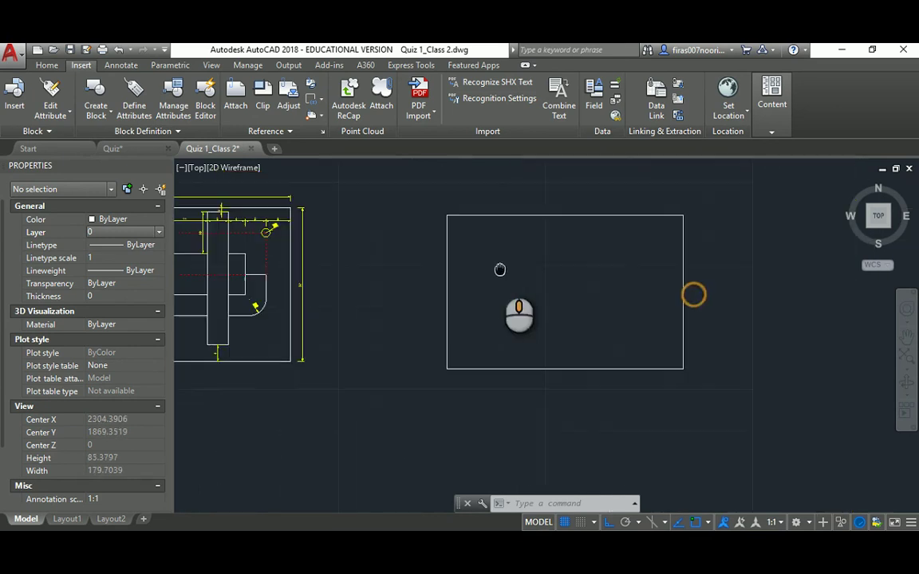
key("Return")
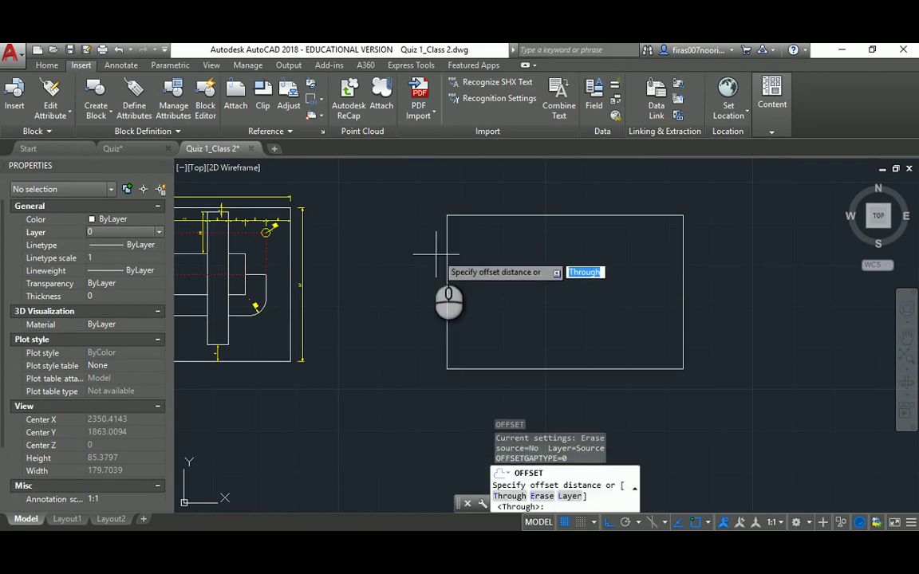
type("16")
key("Return")
left_click(444, 251)
left_click(510, 252)
key("Escape")
Offset the rectangle's top edge 6 units downward, check the reference shape's dimensions, and end the Offset command
key("Return")
type("6")
key("Return")
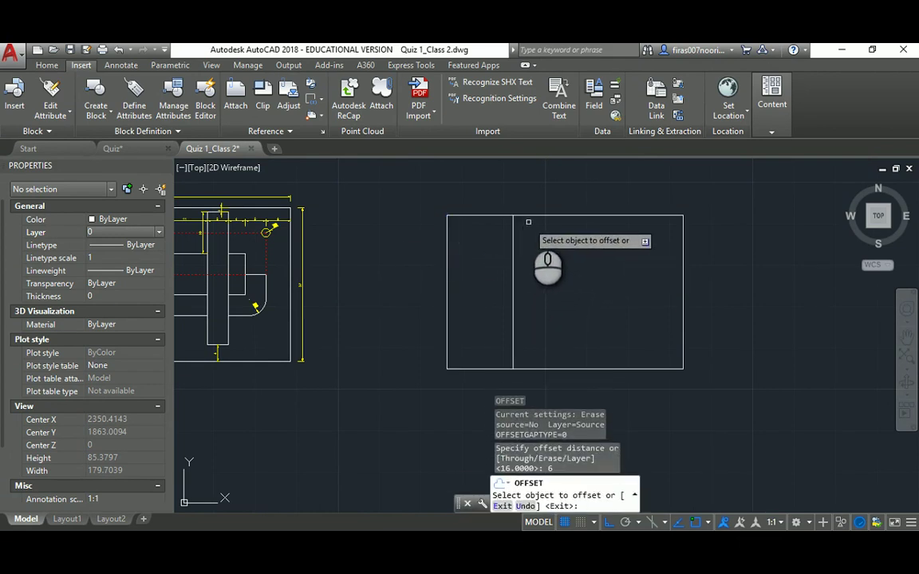
left_click(528, 215)
left_click(529, 248)
middle_click_drag(351, 242, 574, 259)
scroll(359, 229, "up", 2)
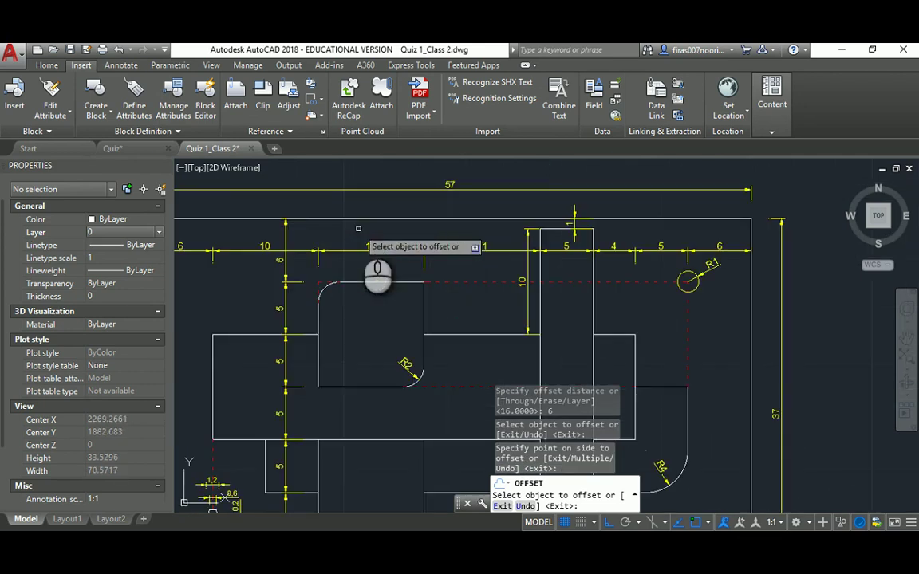
middle_click_drag(339, 307, 328, 251)
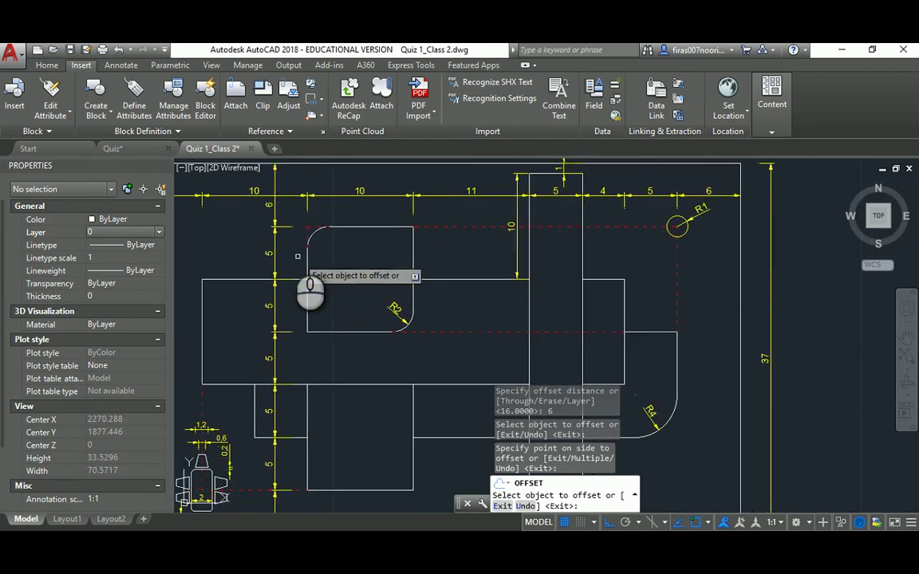
scroll(303, 371, "down", 5)
scroll(580, 379, "up", 4)
key("Escape")
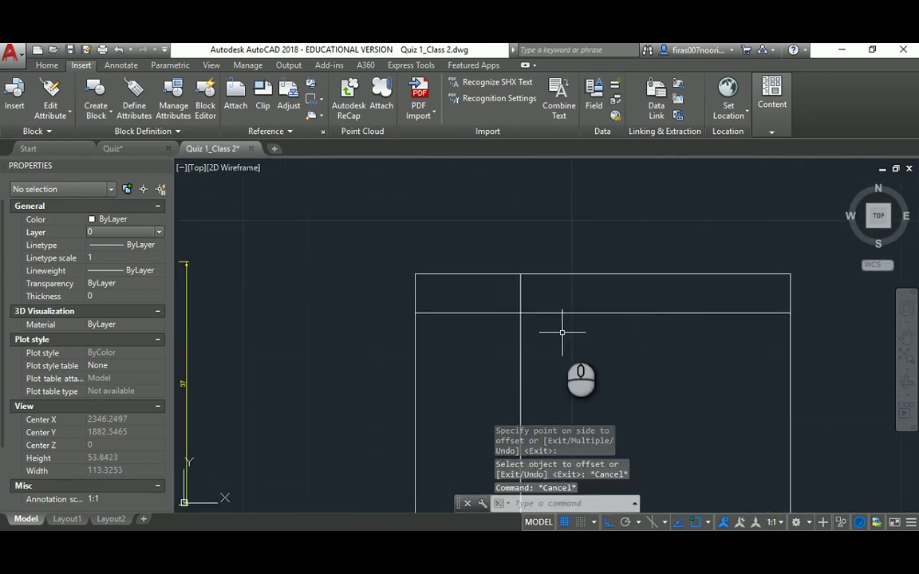
Offset the vertical construction line 10 units to the right and the horizontal construction line 10 units downward
type("o")
key("Return")
type("10")
key("Return")
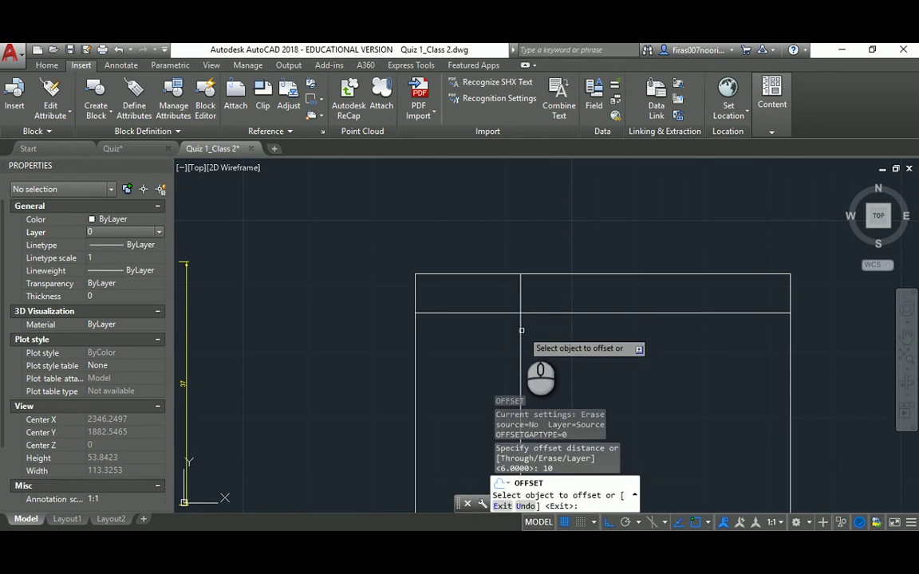
left_click(520, 330)
left_click(570, 328)
left_click(560, 313)
left_click(557, 329)
middle_click_drag(553, 344, 552, 291)
key("Escape")
key("Escape")
Fillet the upper-left corner of the 10 by 10 square formed by the construction lines with radius 2, following the reference
middle_click_drag(305, 249, 527, 256)
scroll(337, 270, "up", 4)
middle_click_drag(386, 318, 351, 252)
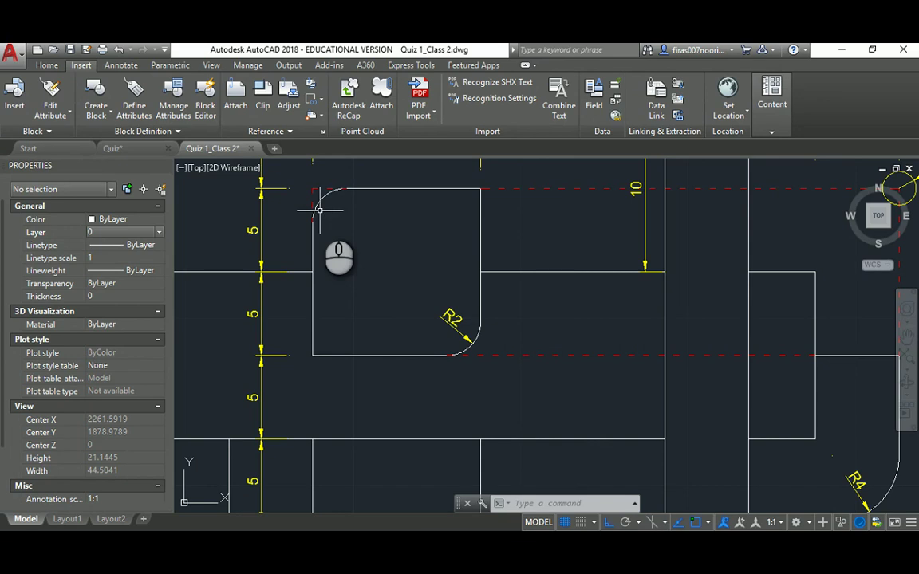
scroll(530, 263, "down", 3)
scroll(570, 267, "up", 5)
type("f")
key("Return")
type("r")
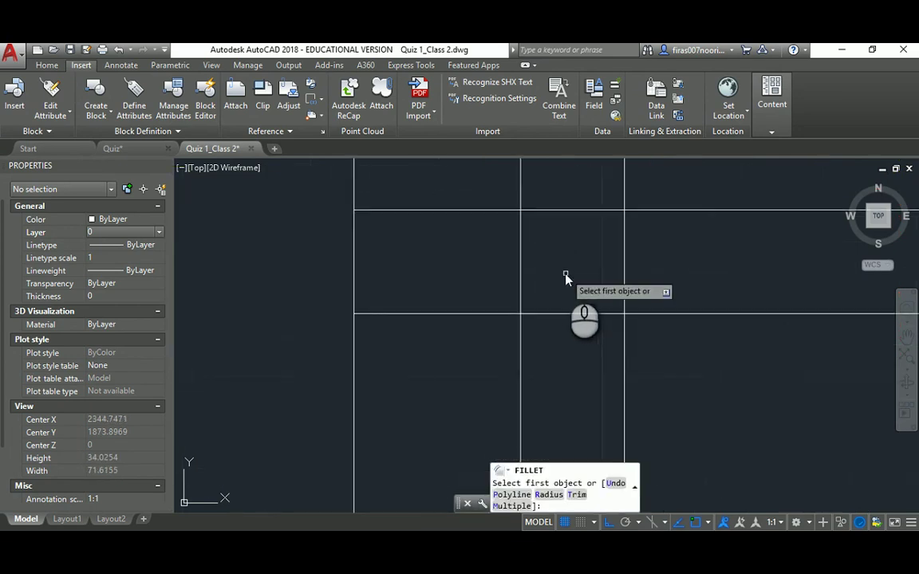
key("Return")
type("2")
key("Return")
left_click(534, 210)
left_click(522, 221)
Fillet the lower-right corner of the 10 by 10 square with the same radius of 2
key("Return")
left_click(593, 312)
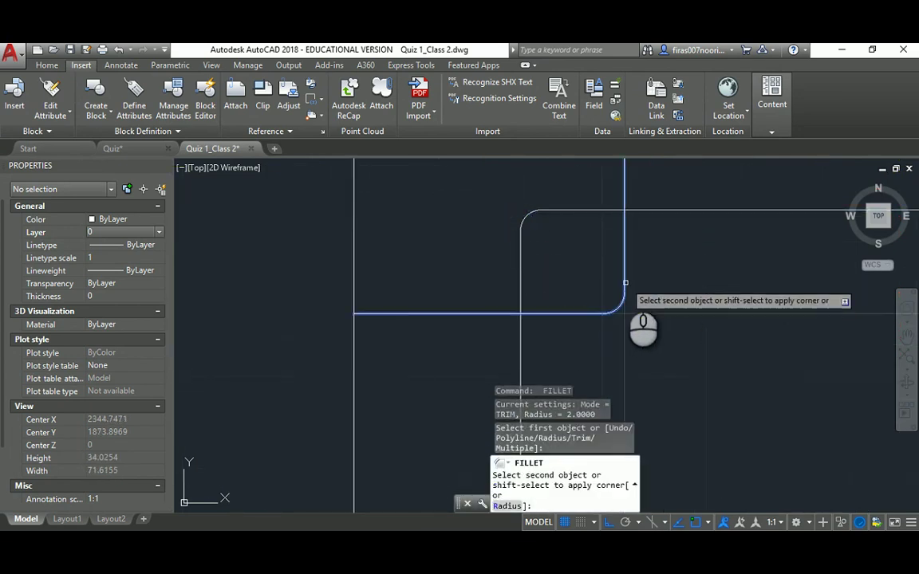
key("Escape")
key("Escape")
Set the fillet radius to 0 with the Multiple option and close the square's upper-right corner as a sharp corner
key("Return")
type("r")
key("Return")
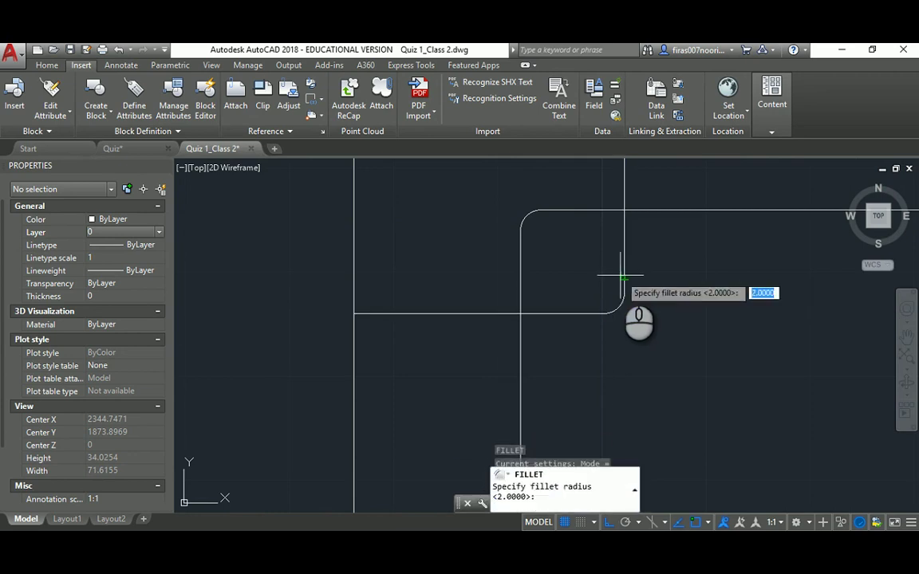
type("0")
key("Return")
type("m")
key("Return")
left_click(624, 221)
left_click(615, 210)
Close the square's lower-left corner sharply with a zero-radius fillet and end the command
left_click(525, 272)
key("Escape")
key("Return")
left_click(520, 277)
left_click(543, 313)
key("Escape")
Examine the reference drawing's dimensions for the horizontal bar passing behind the rounded square
scroll(558, 289, "down", 2)
middle_click_drag(420, 260, 617, 257)
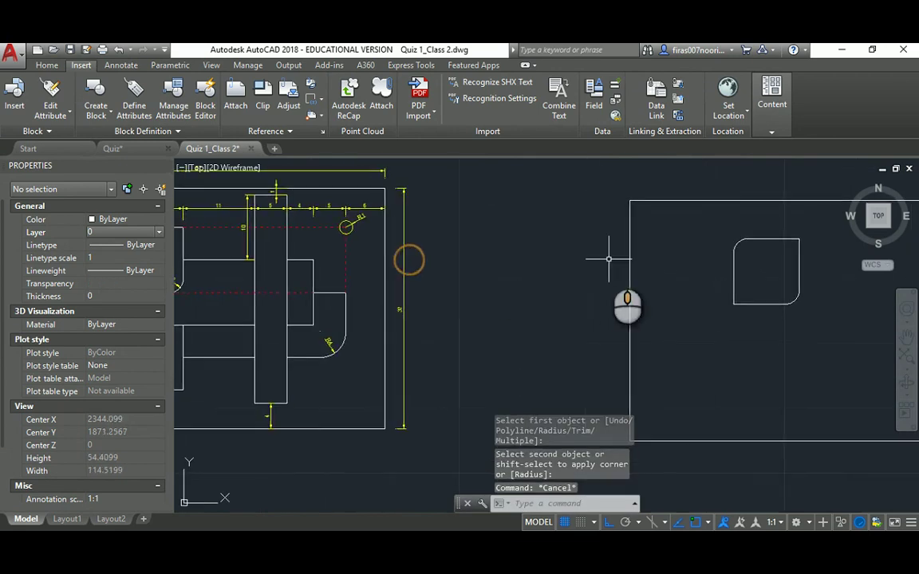
middle_click_drag(320, 231, 412, 226)
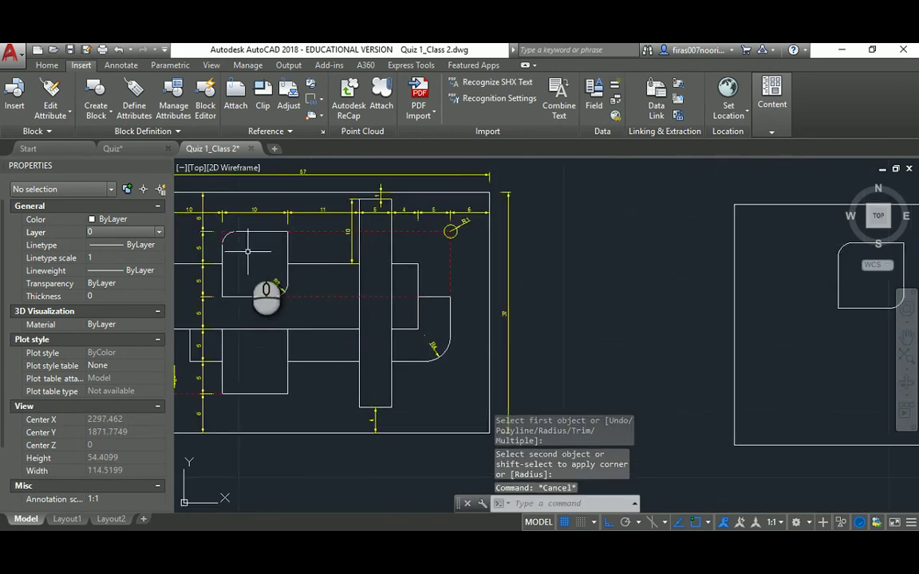
middle_click_drag(247, 248, 328, 244)
scroll(326, 245, "up", 2)
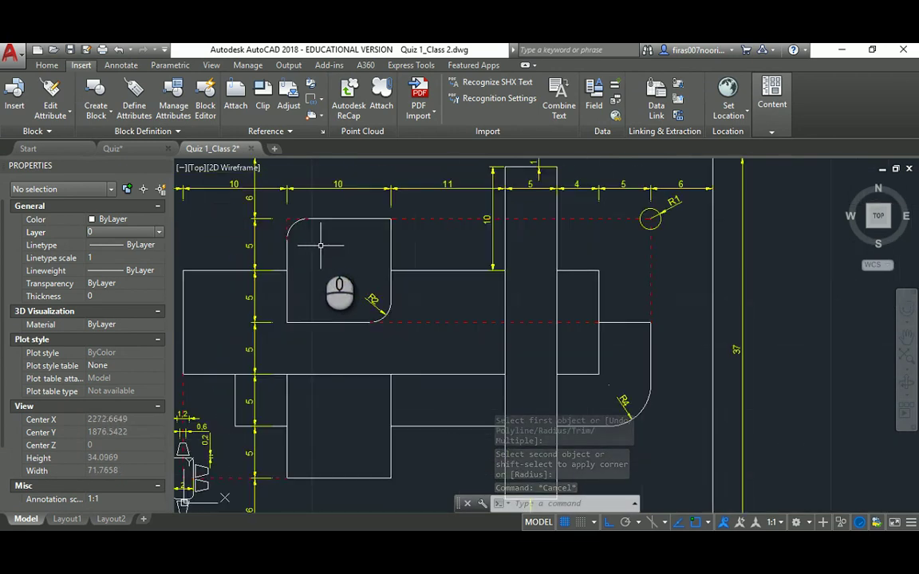
scroll(355, 252, "down", 2)
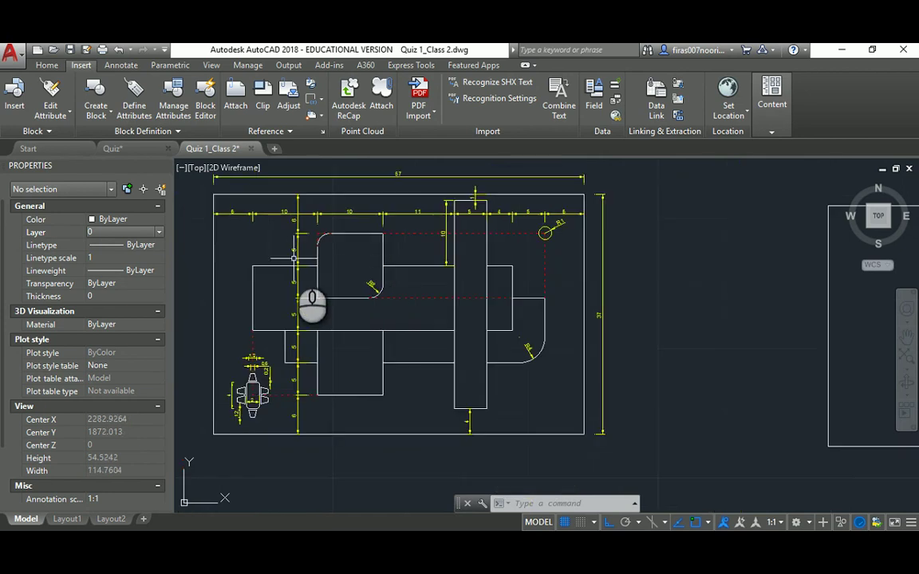
middle_click_drag(300, 257, 326, 254)
scroll(289, 248, "up", 2)
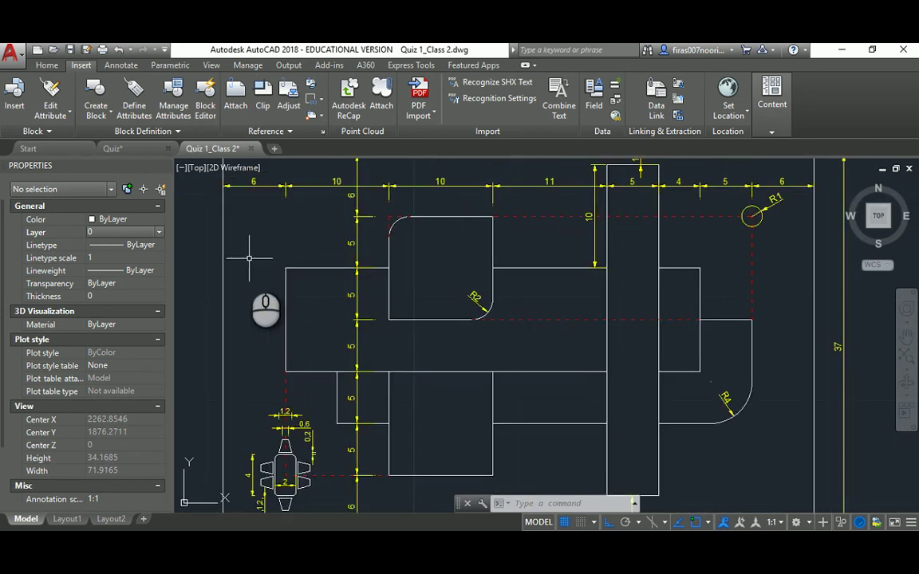
scroll(292, 291, "down", 2)
scroll(298, 263, "up", 2)
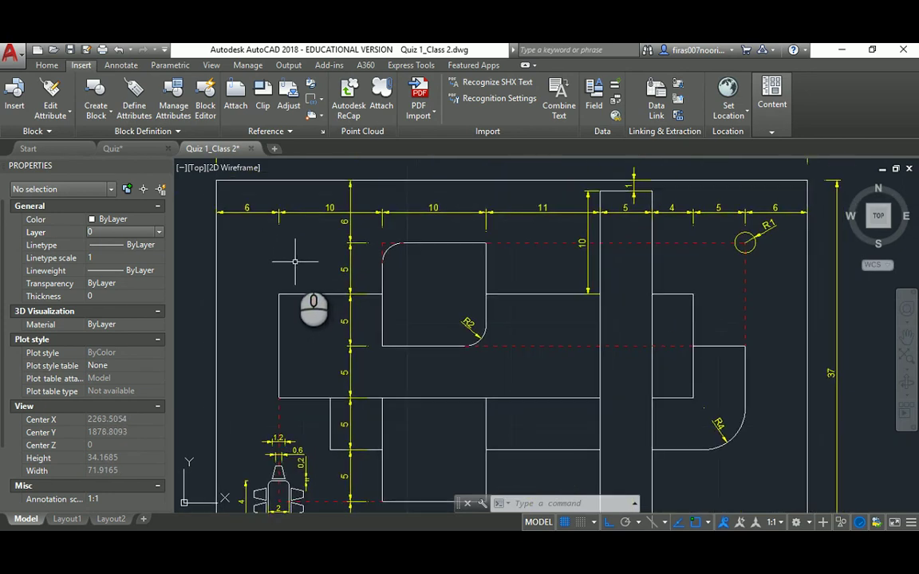
scroll(321, 224, "up", 2)
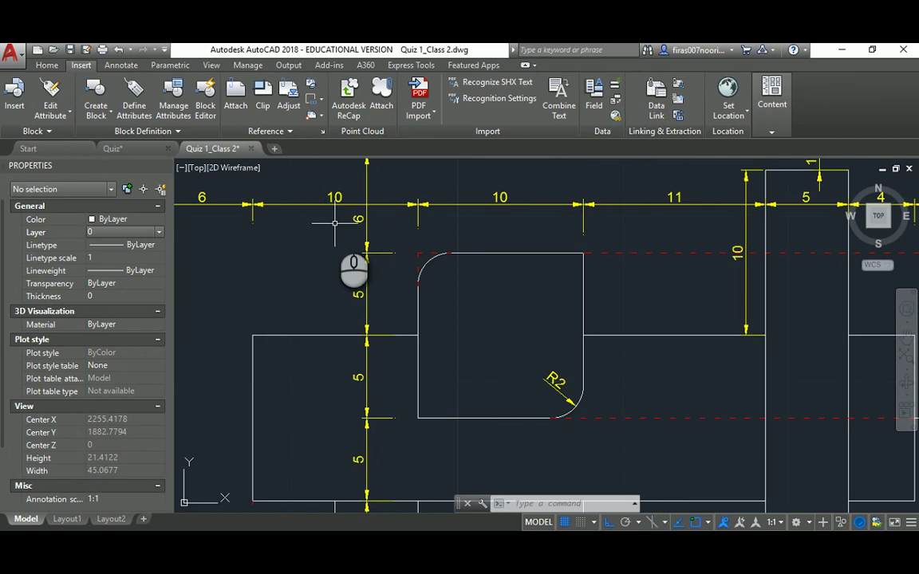
scroll(291, 267, "down", 2)
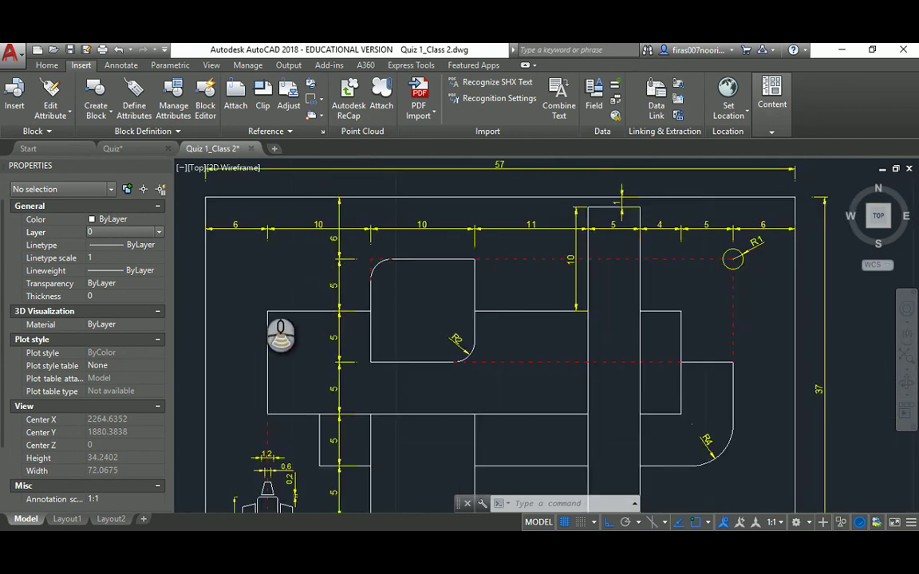
Offset the new frame's left edge 6 units inward
scroll(333, 261, "down", 8)
scroll(508, 285, "up", 2)
type("o")
key("Return")
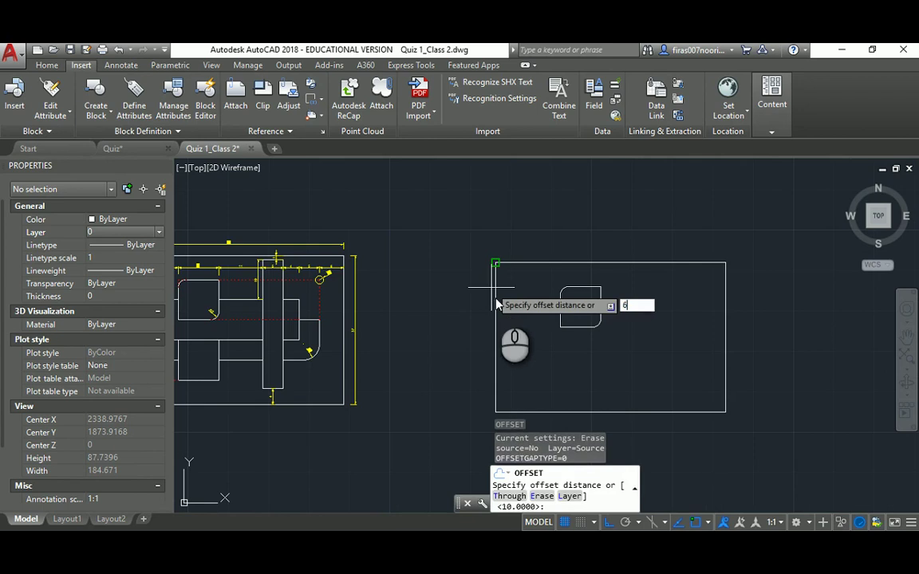
key("Return")
left_click(496, 288)
left_click(514, 294)
key("Escape")
key("Escape")
key("Return")
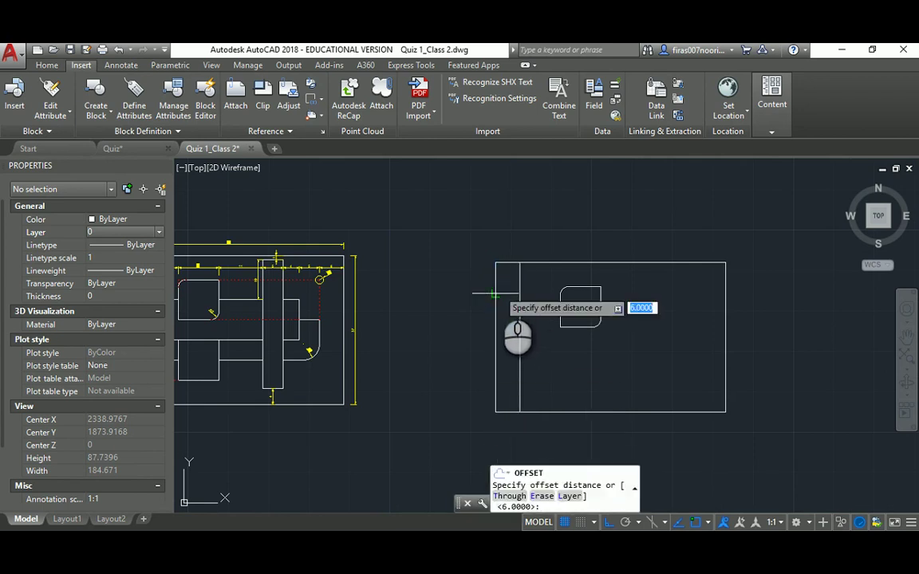
key("Return")
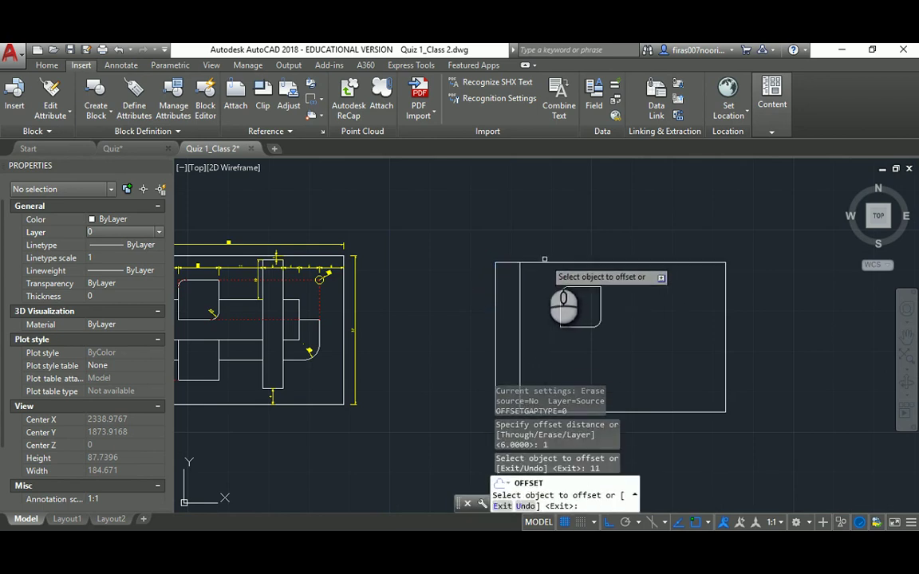
left_click(541, 262)
left_click(533, 311)
key("Escape")
left_click(537, 263)
key("Delete")
Offset the new frame's top edge 11 units downward
type("o")
key("Return")
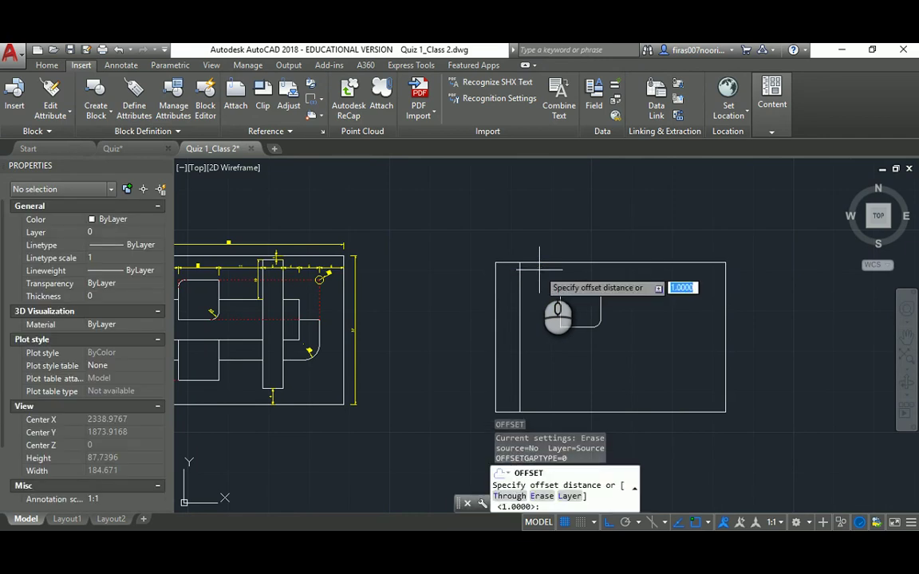
type("11")
key("Return")
left_click(538, 262)
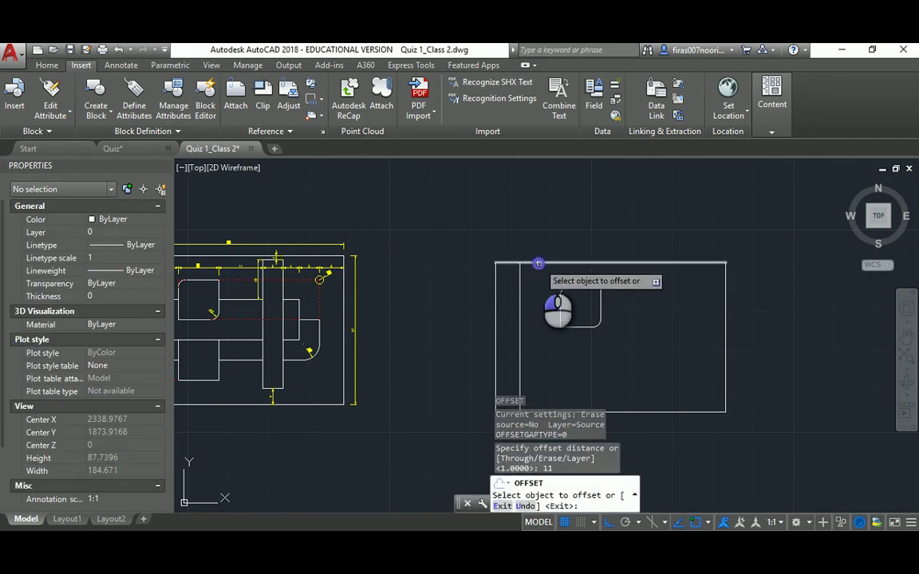
left_click(533, 326)
key("Escape")
key("Escape")
Join the two new offset lines with a zero-radius fillet to form the horizontal bar's upper-left corner
type("f")
key("Return")
left_click(521, 316)
left_click(529, 307)
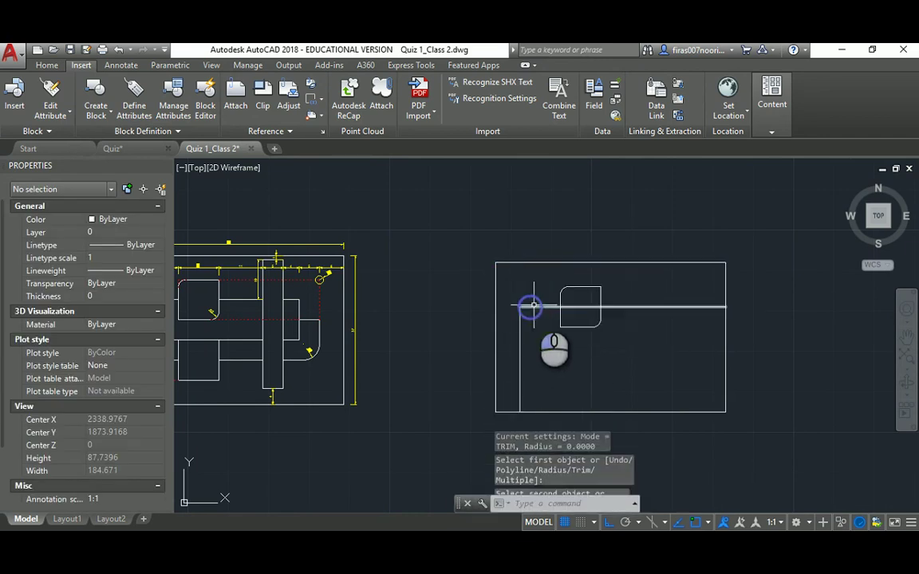
key("Escape")
Check the bar's height in the reference drawing and offset the bar's top line 10 units downward
scroll(544, 294, "down", 1)
scroll(343, 303, "up", 2)
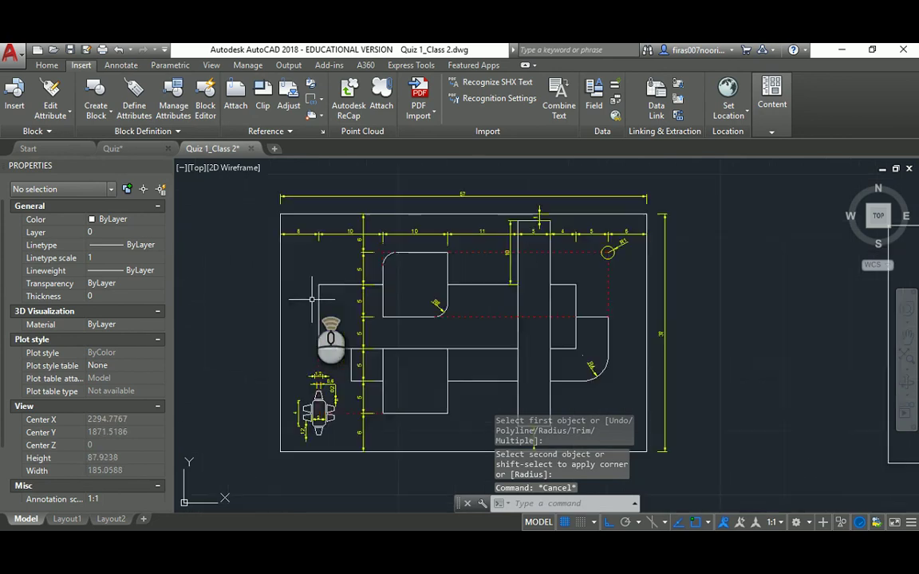
scroll(311, 300, "up", 2)
scroll(300, 301, "down", 3)
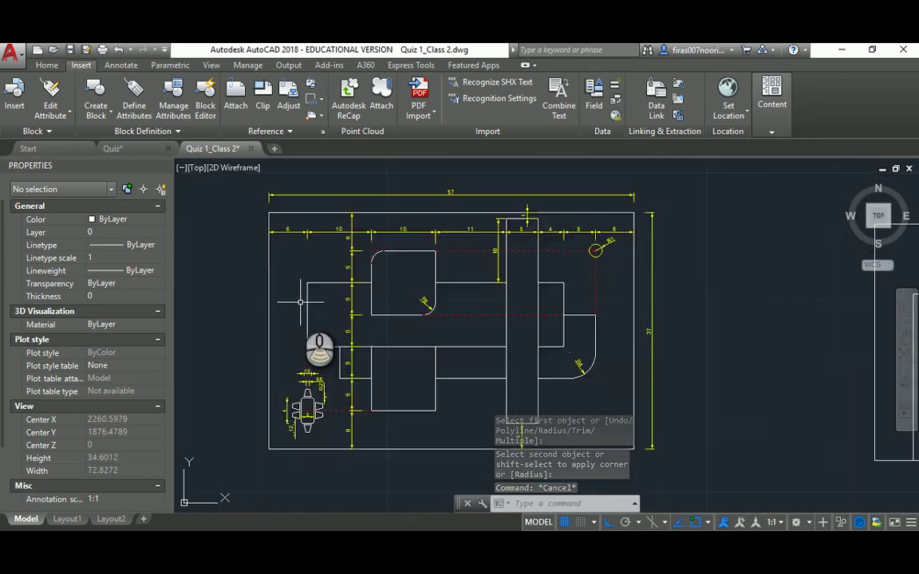
middle_click_drag(766, 349, 590, 330)
key("Escape")
key("Escape")
type("10")
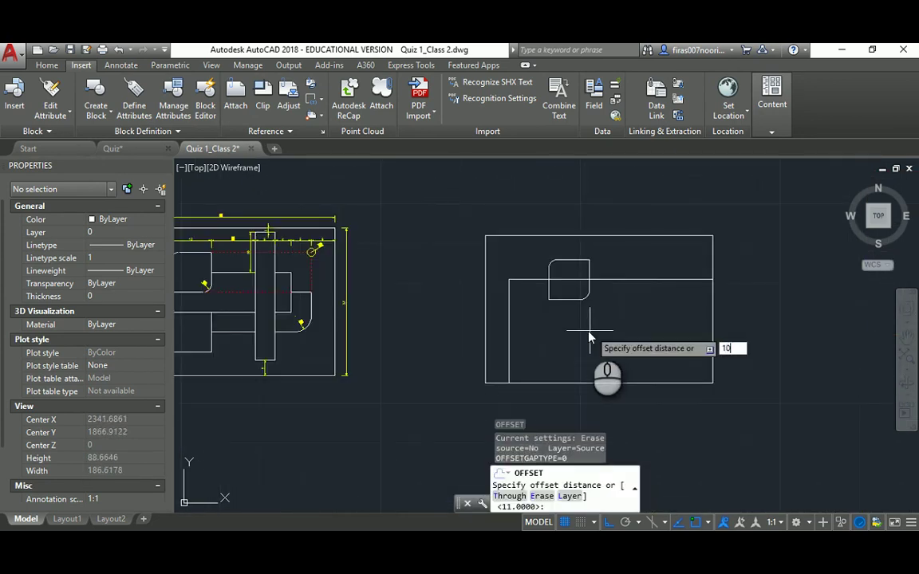
key("Return")
left_click(531, 279)
left_click(530, 333)
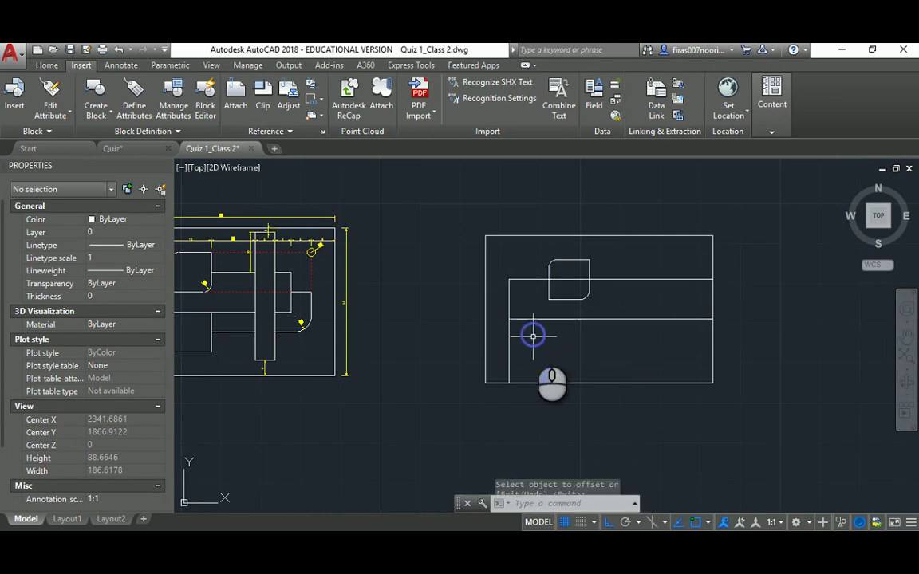
key("Escape")
key("Escape")
key("Escape")
Close the horizontal bar's lower-left corner with a zero-radius fillet
type("f")
key("Return")
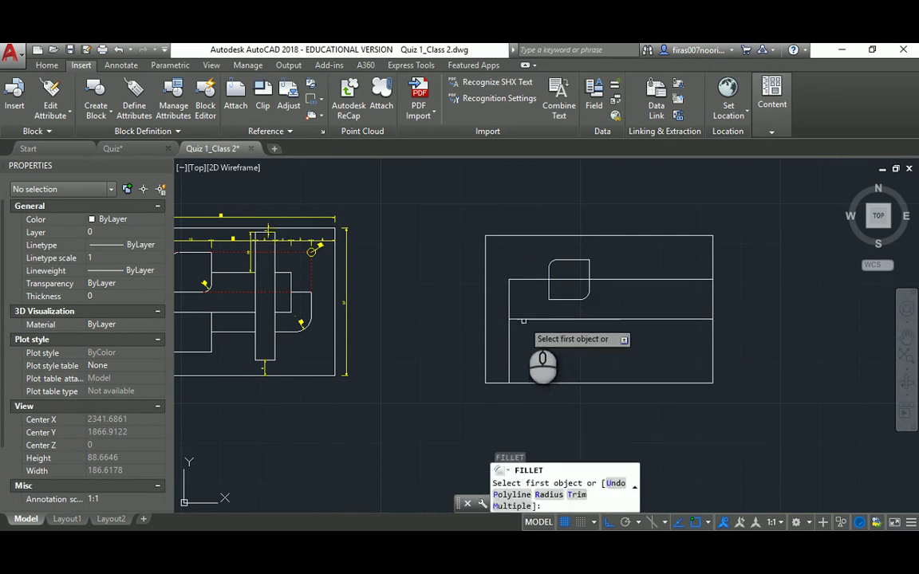
left_click(523, 319)
left_click(510, 313)
Offset the rounded square's right side 11 units to the right, following the reference spacing
middle_click_drag(399, 298, 520, 297)
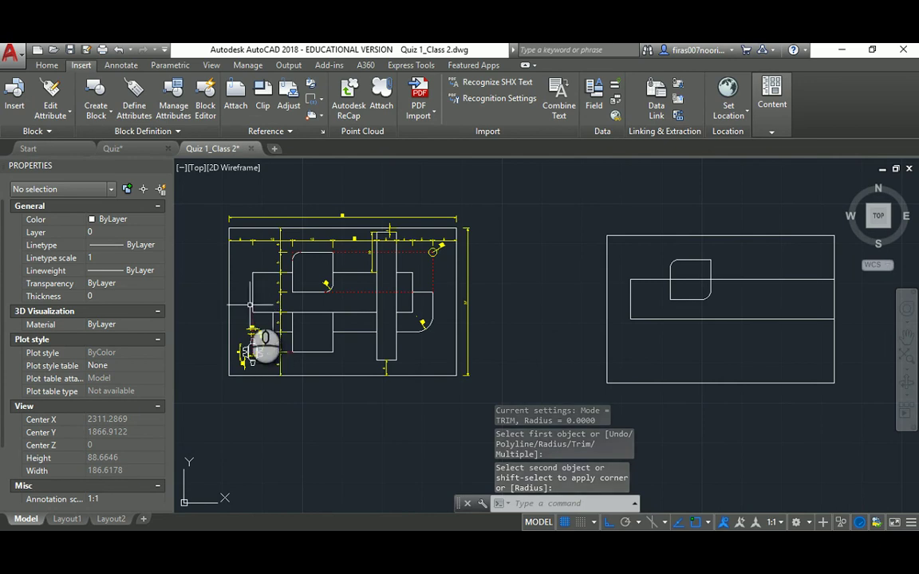
scroll(328, 269, "up", 2)
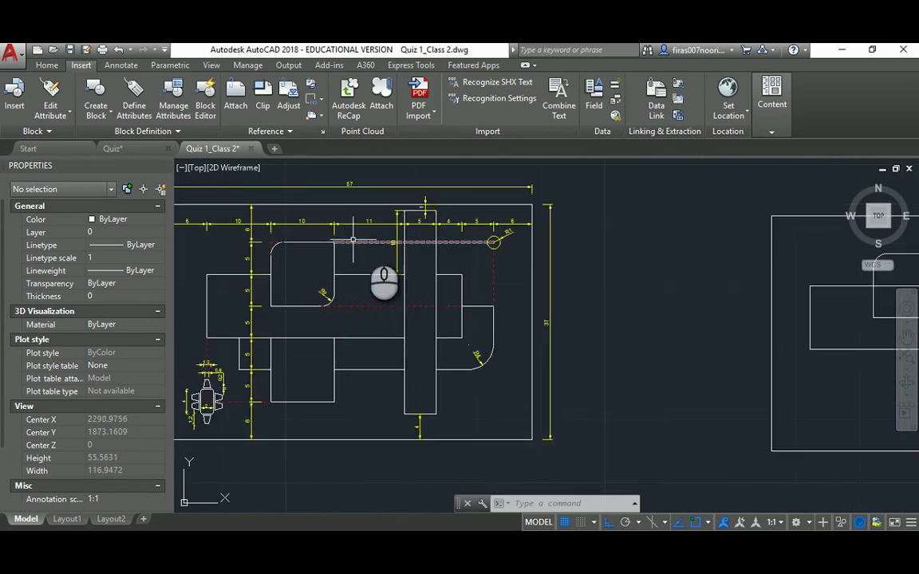
middle_click_drag(477, 271, 259, 270)
middle_click_drag(664, 306, 563, 305)
key("Escape")
type("o")
key("Return")
type("11")
key("Return")
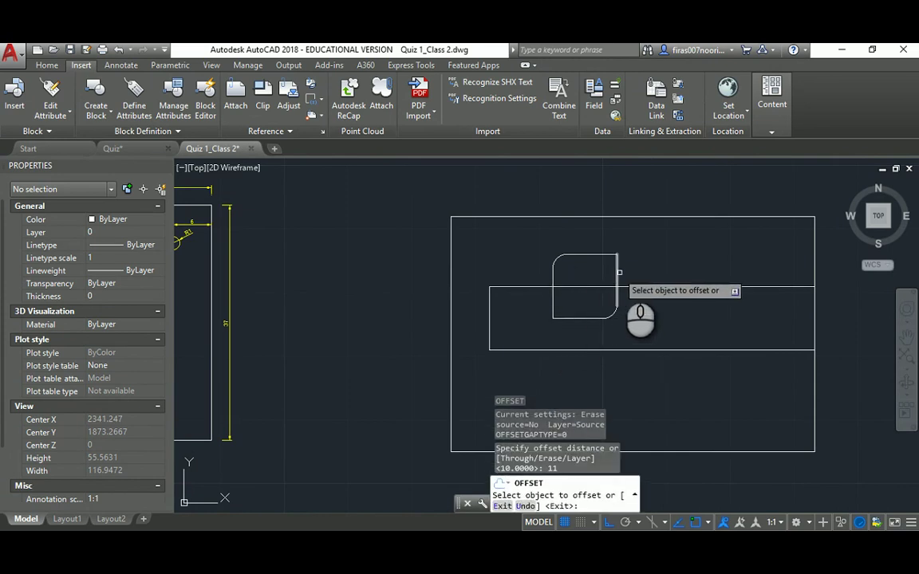
left_click(618, 272)
left_click(673, 272)
key("Escape")
Check the vertical bar's end clearance in the reference and offset the new frame's top edge 1 unit downward
scroll(649, 278, "down", 2)
scroll(256, 247, "up", 4)
scroll(352, 224, "down", 2)
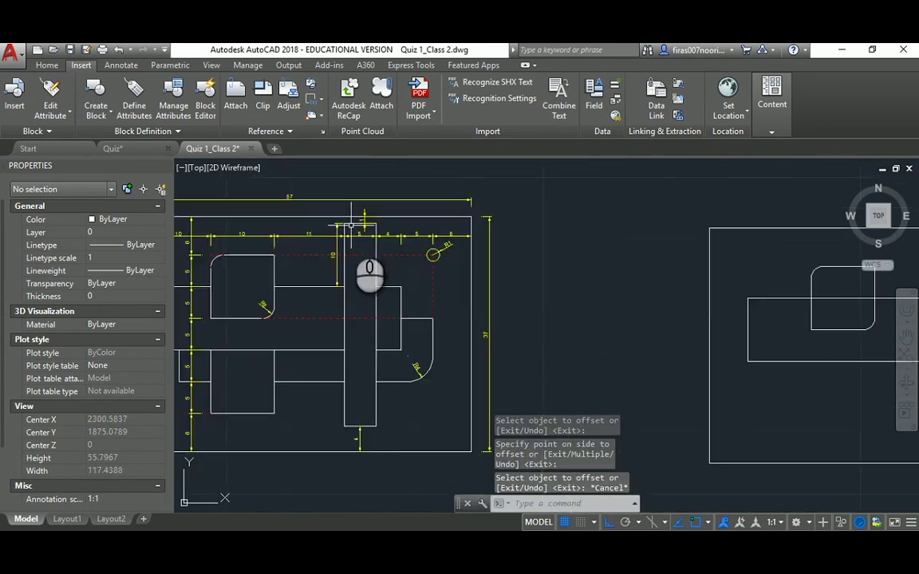
scroll(372, 434, "up", 3)
scroll(371, 434, "down", 3)
key("Escape")
middle_click_drag(707, 335, 419, 316)
key("Escape")
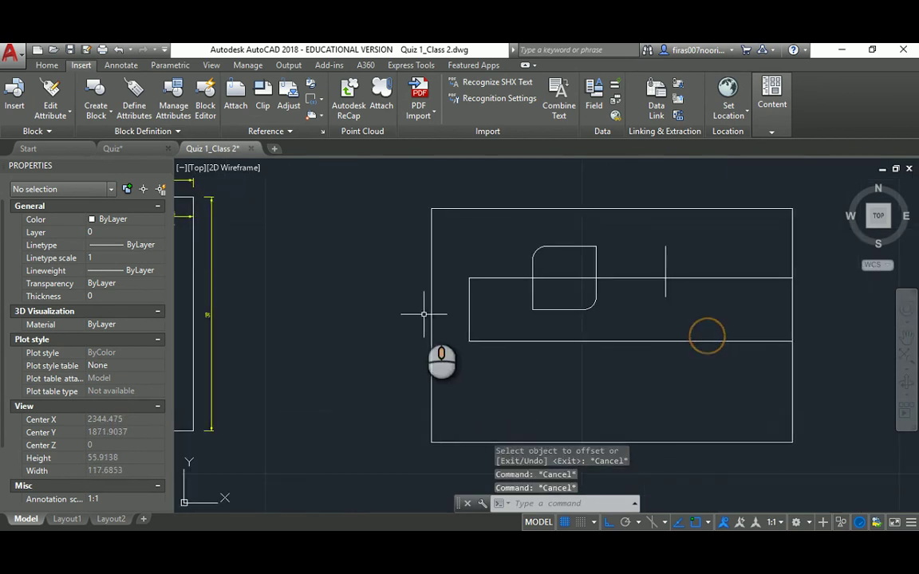
type("o")
key("Return")
type("1")
key("Return")
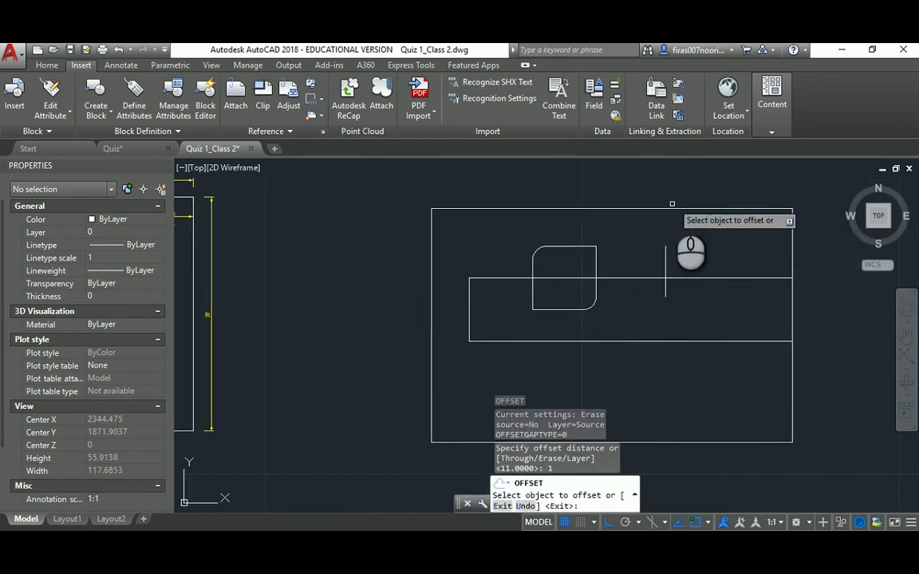
left_click(669, 208)
left_click(650, 243)
key("Escape")
Offset the new frame's bottom edge 4 units upward
type("o")
key("Return")
type("4")
key("Return")
left_click(691, 441)
left_click(691, 383)
key("Escape")
Check the vertical bar's width in the reference and offset the short vertical line 5 units to the right
scroll(676, 346, "down", 2)
scroll(359, 283, "up", 6)
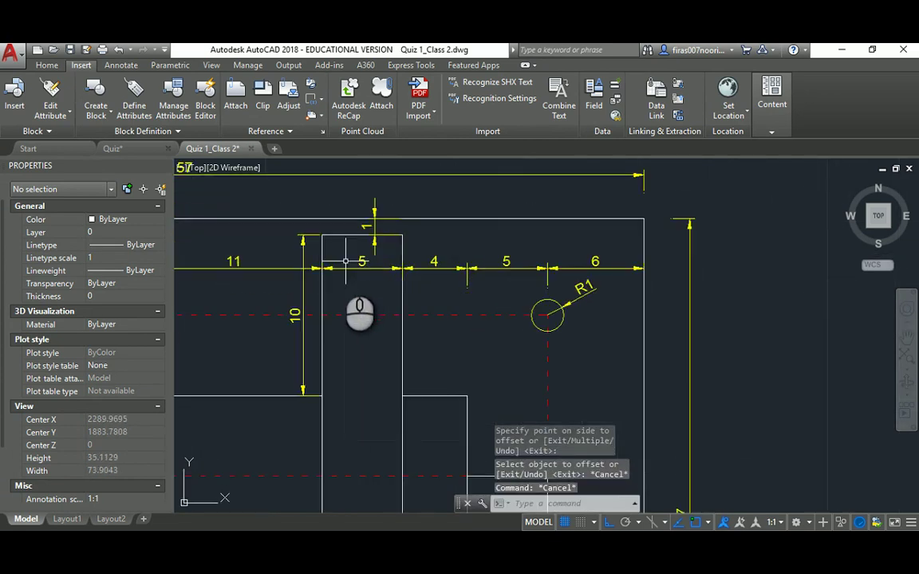
scroll(388, 283, "down", 4)
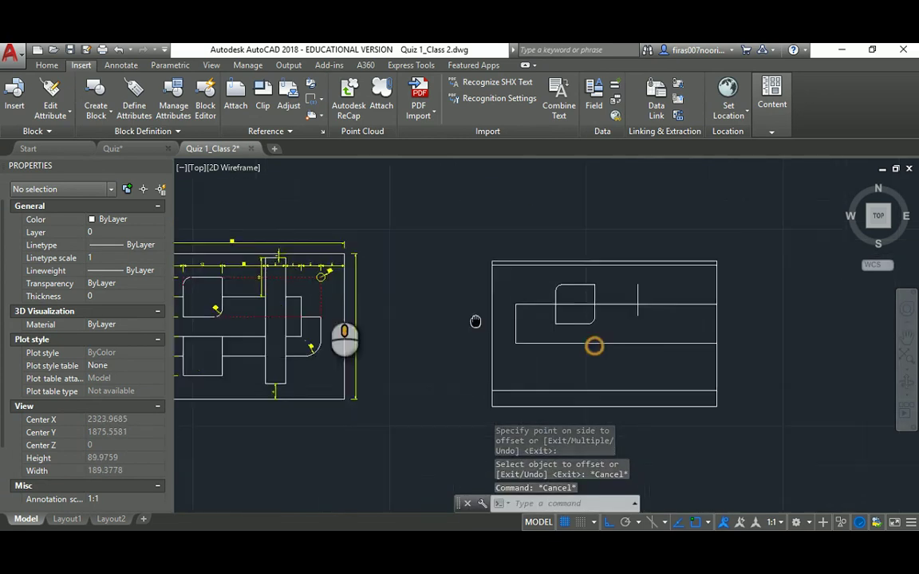
key("Escape")
key("Escape")
type("o")
key("Return")
type("5")
key("Return")
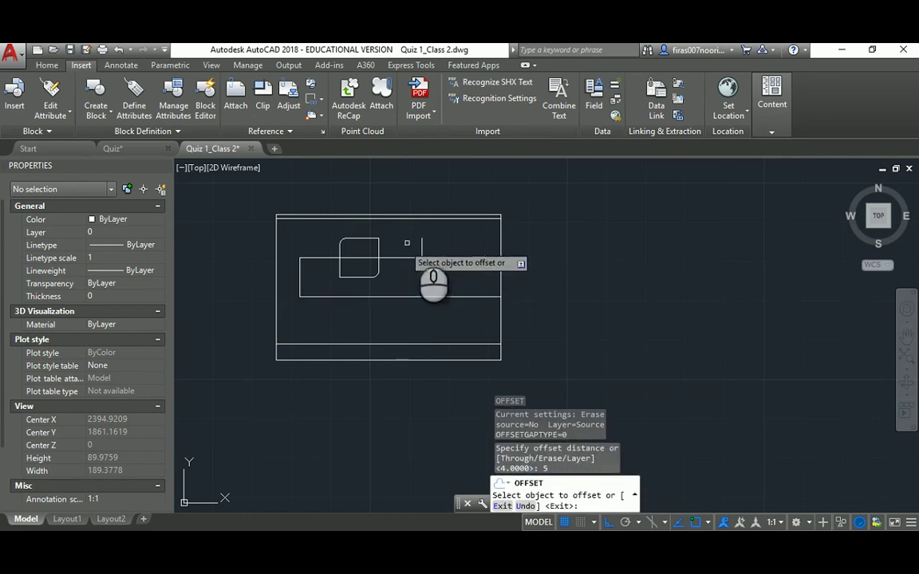
left_click(422, 244)
left_click(461, 244)
key("Escape")
key("Escape")
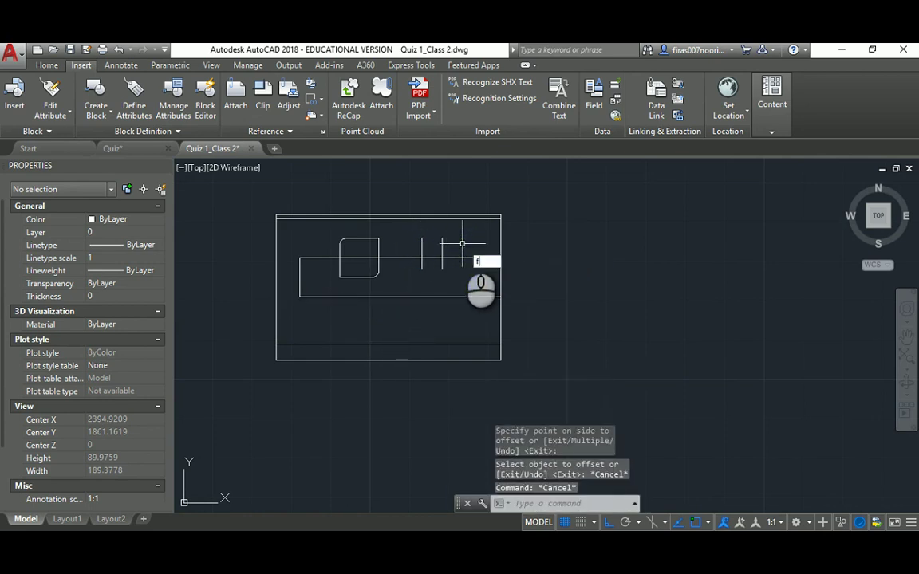
Fillet the vertical bar's two side lines with the upper offset line to form sharp top corners
type("f")
key("Return")
type("m")
key("Return")
scroll(443, 244, "up", 4)
left_click(434, 238)
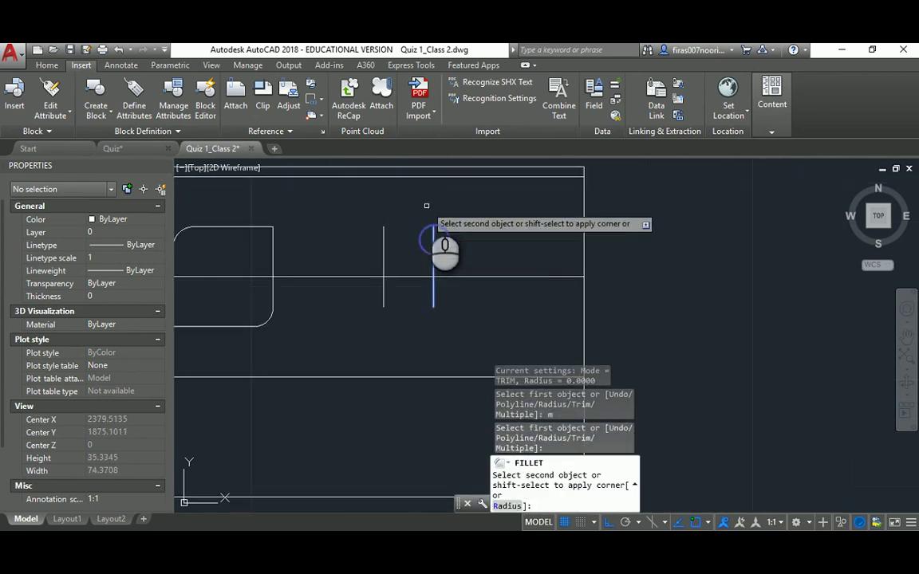
left_click(409, 177)
left_click(409, 178)
left_click(384, 239)
Fillet the vertical bar's two side lines with the lower offset line to close its bottom end
left_click(383, 237)
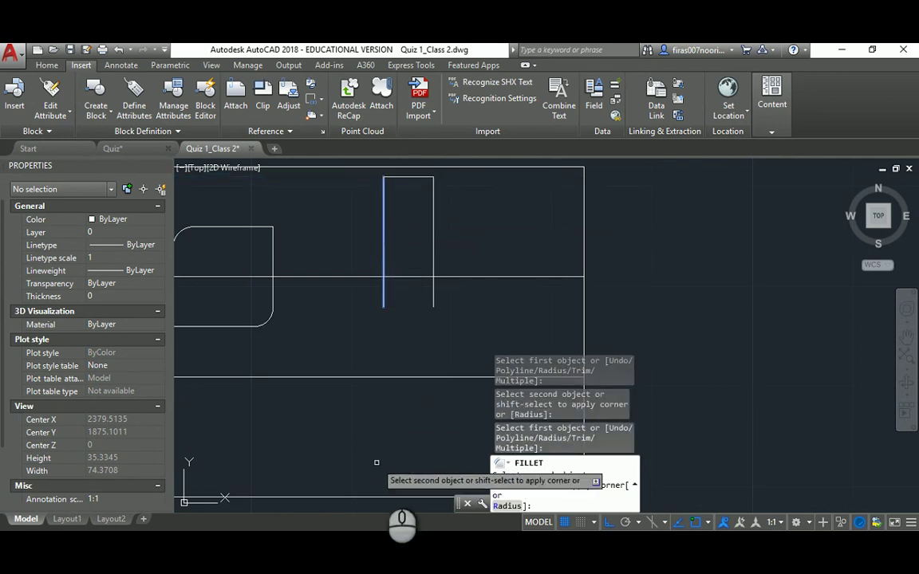
left_click(402, 497)
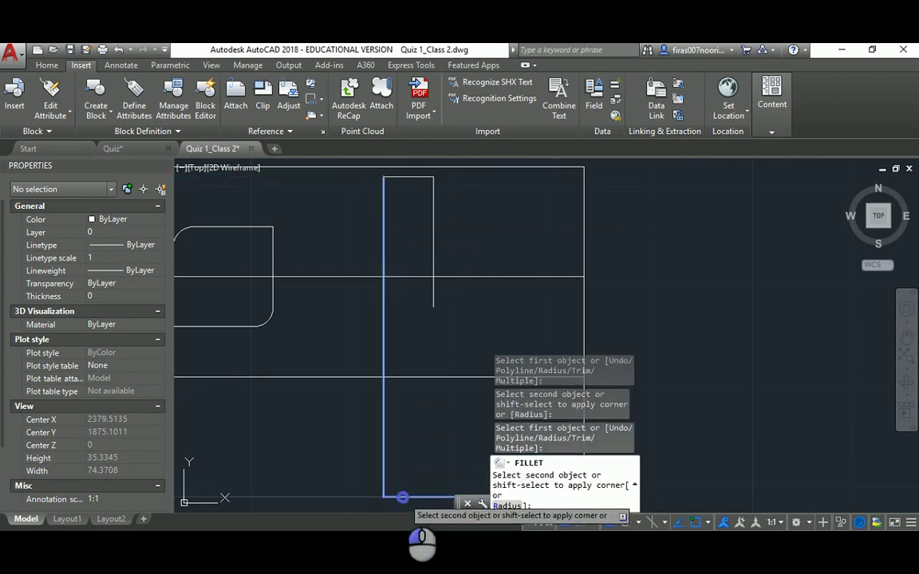
left_click(433, 252)
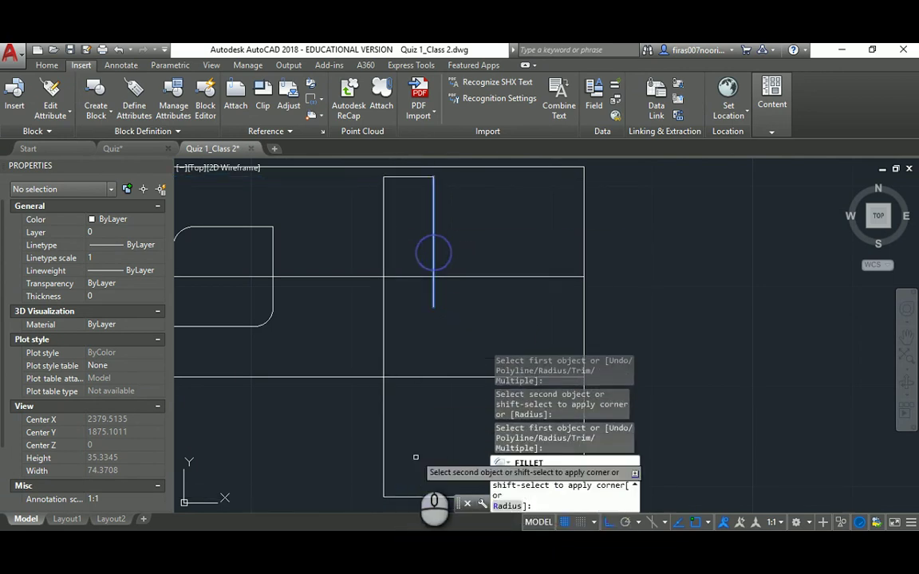
left_click(407, 496)
Check the horizontal bar's right-end spacing in the reference and offset the vertical bar's right side 4 units to the right
scroll(416, 374, "down", 1)
middle_click_drag(316, 336, 482, 302)
scroll(483, 302, "down", 1)
middle_click_drag(338, 289, 471, 289)
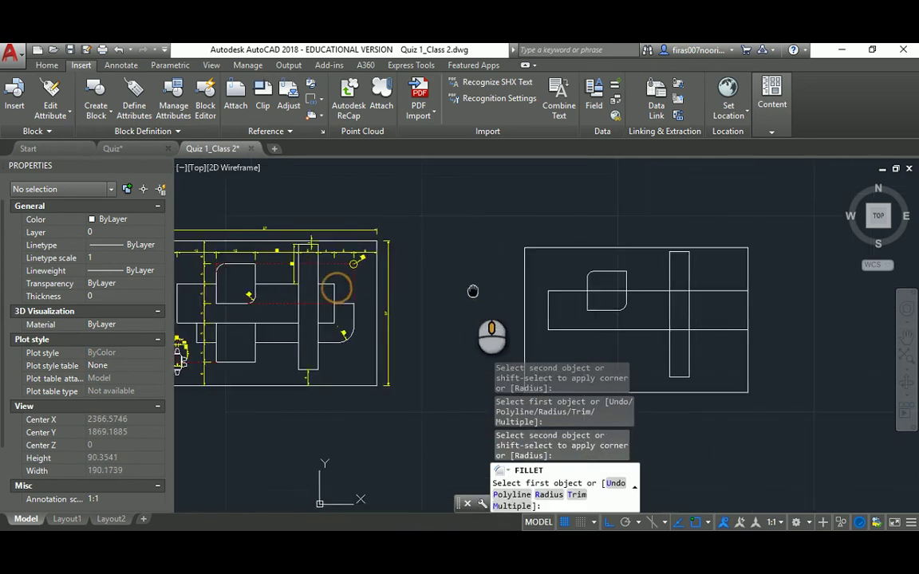
scroll(281, 272, "up", 1)
scroll(351, 260, "up", 2)
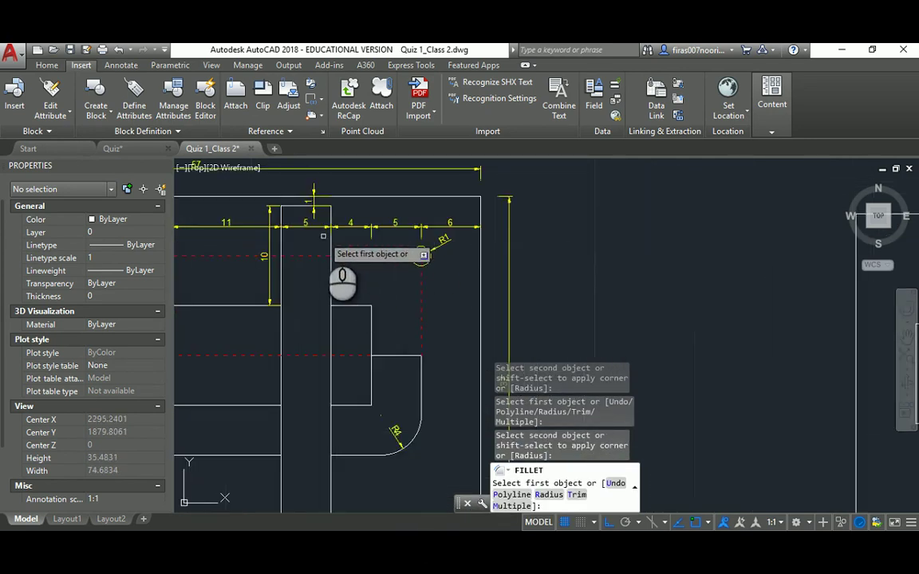
scroll(323, 236, "down", 4)
scroll(298, 256, "up", 3)
key("Escape")
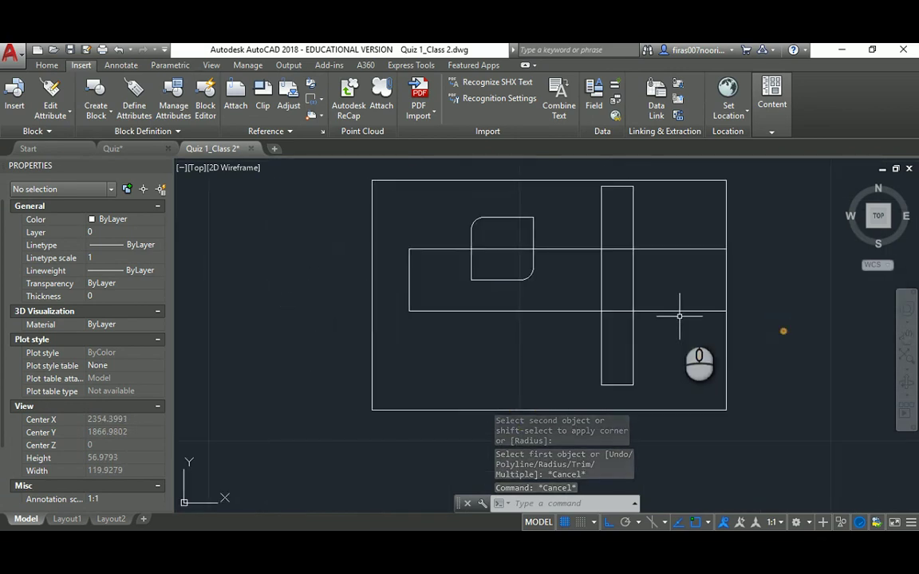
key("Escape")
key("Escape")
type("o")
key("Return")
key("Return")
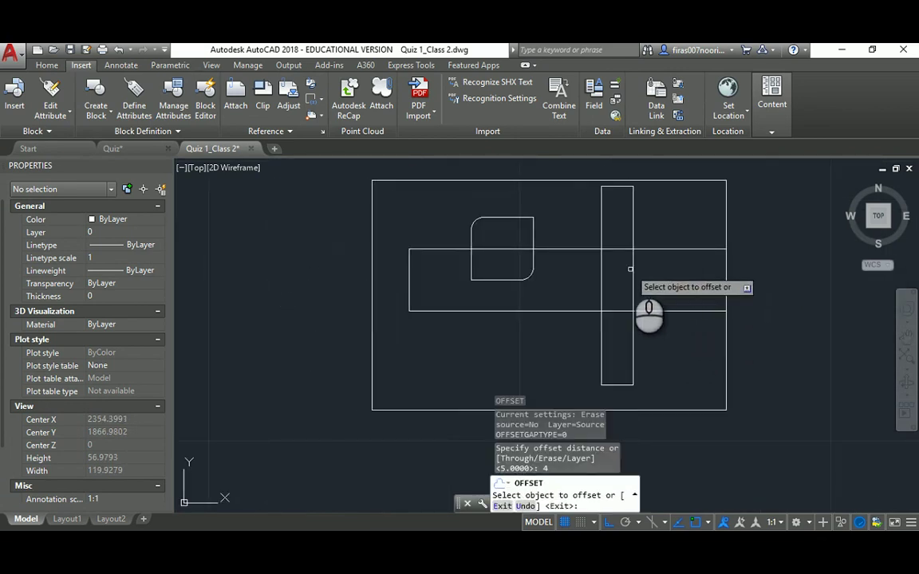
left_click(633, 263)
left_click(658, 276)
key("Escape")
key("Escape")
Fillet the new vertical line with the horizontal bar's top and bottom edges to close the bar's right end
type("f")
key("Return")
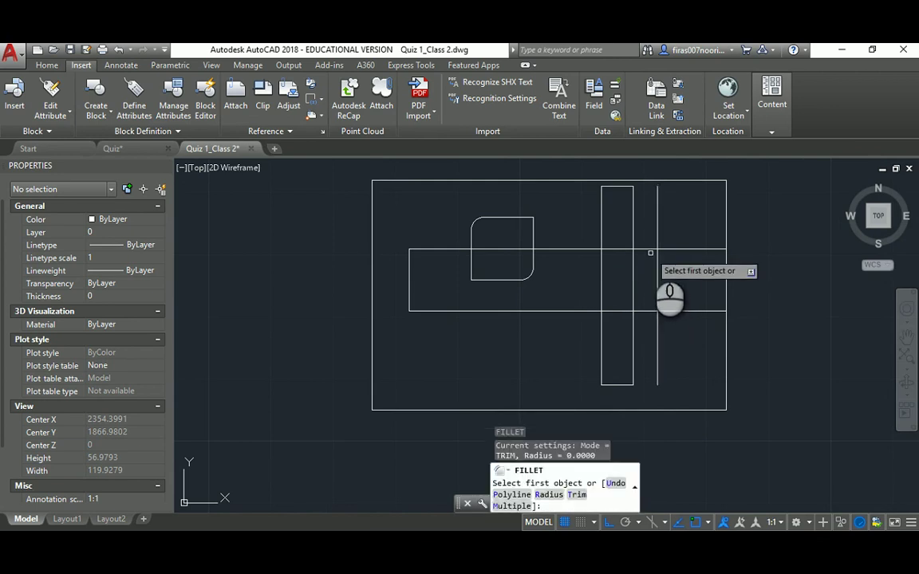
left_click(650, 251)
left_click(651, 249)
left_click(650, 249)
key("Escape")
type("f")
key("Return")
left_click(657, 295)
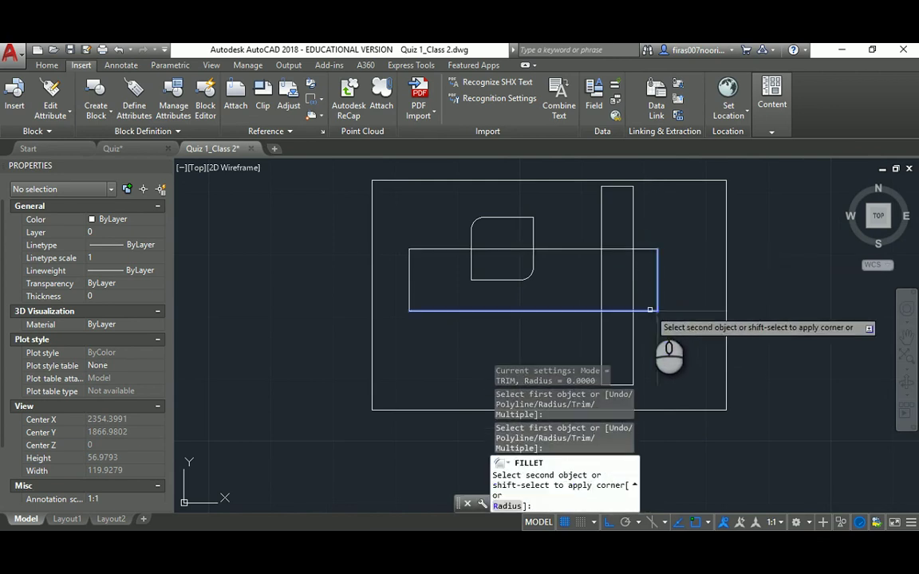
scroll(650, 307, "down", 1)
key("Escape")
key("Escape")
key("Escape")
Trim the horizontal bar's edges where they pass inside the vertical bar and the rounded square
type("tr")
key("Return")
key("Return")
left_click(627, 272)
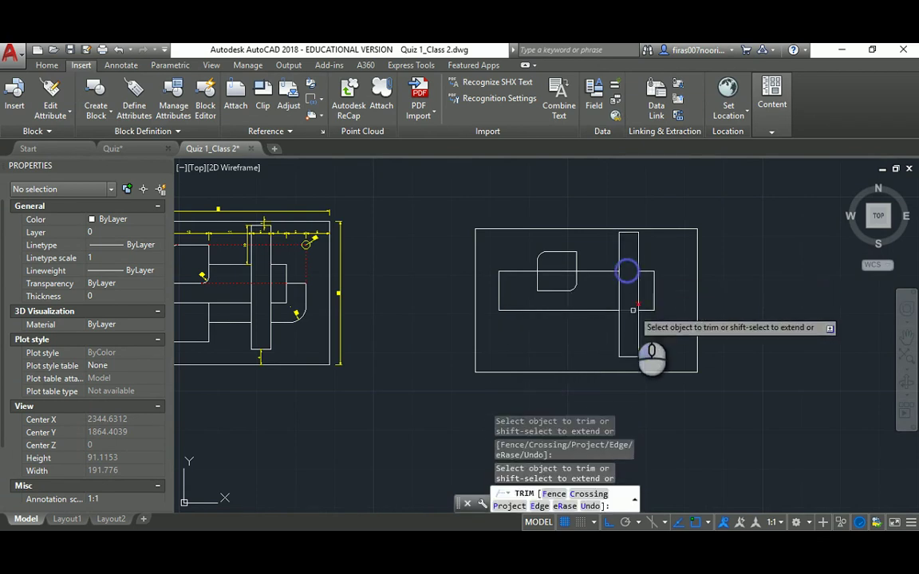
left_click(557, 269)
left_click(551, 277)
middle_click_drag(438, 283, 544, 279)
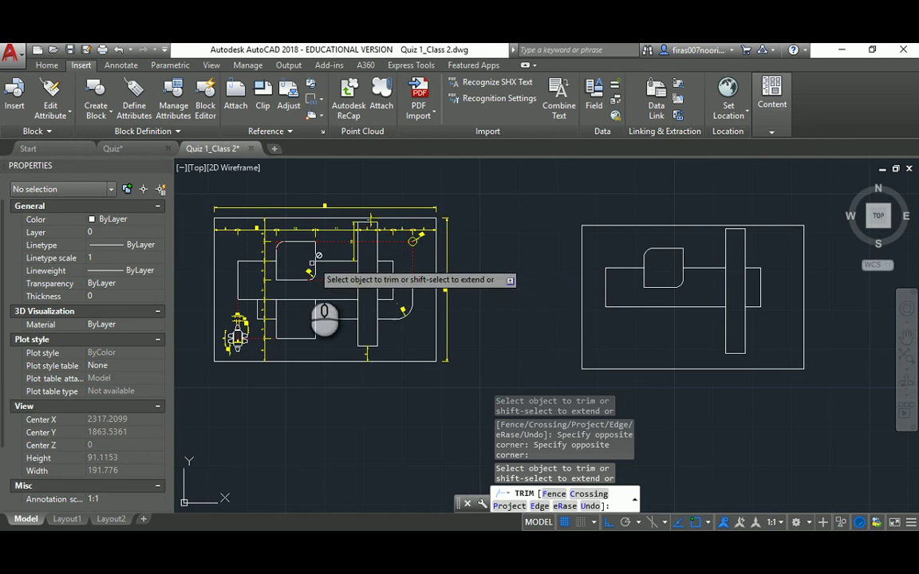
key("Escape")
key("Escape")
key("Escape")
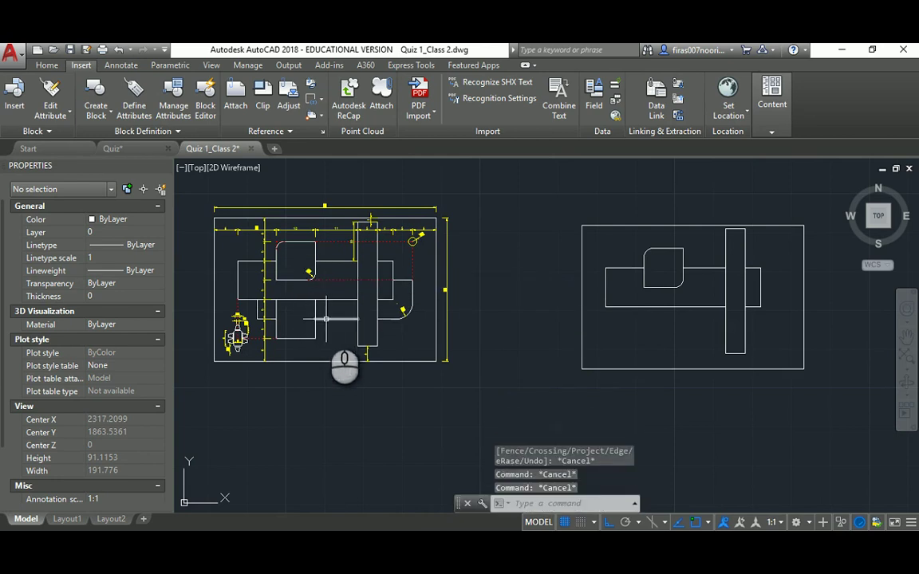
Check the lower block's dimensions in the reference and offset the horizontal bar's bottom edge 10 units downward
scroll(328, 319, "up", 2)
scroll(300, 312, "up", 2)
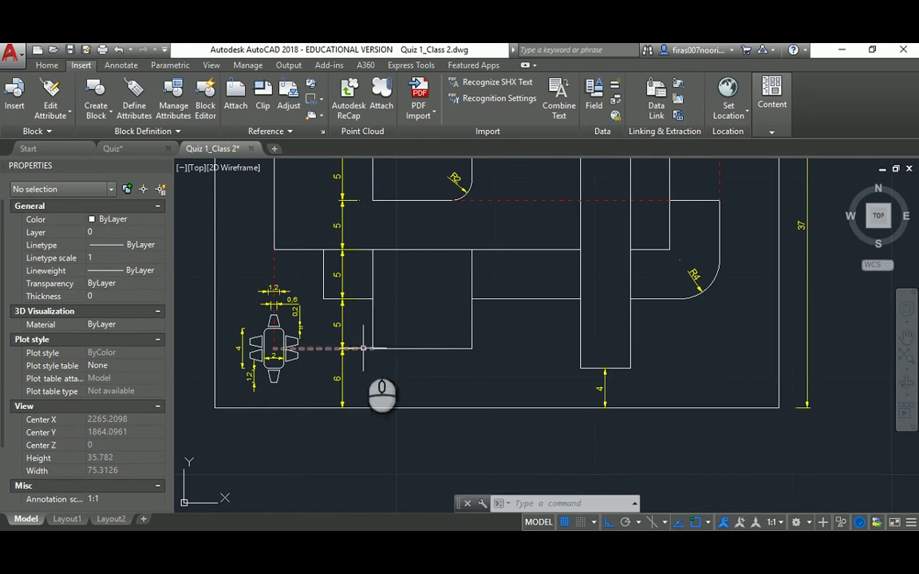
scroll(466, 273, "down", 2)
middle_click_drag(436, 276, 416, 335)
scroll(430, 206, "up", 2)
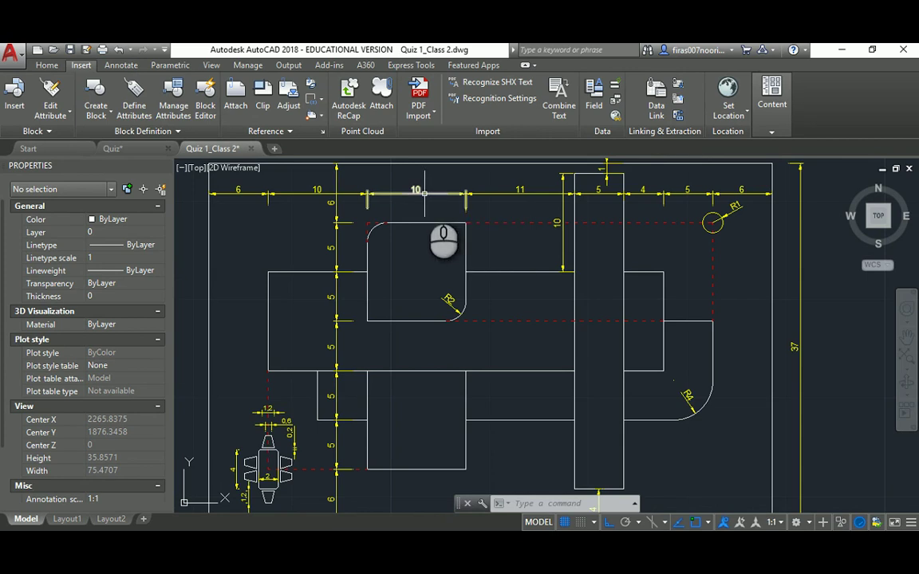
scroll(544, 362, "down", 3)
middle_click_drag(667, 352, 390, 312)
scroll(436, 317, "up", 2)
type("o")
key("Return")
type("10")
key("Return")
left_click(446, 337)
left_click(442, 400)
key("Escape")
Draw two vertical lines from the rounded square's left and right sides down to the offset line
middle_click_drag(494, 355, 431, 313)
key("Escape")
key("Escape")
type("l")
key("Return")
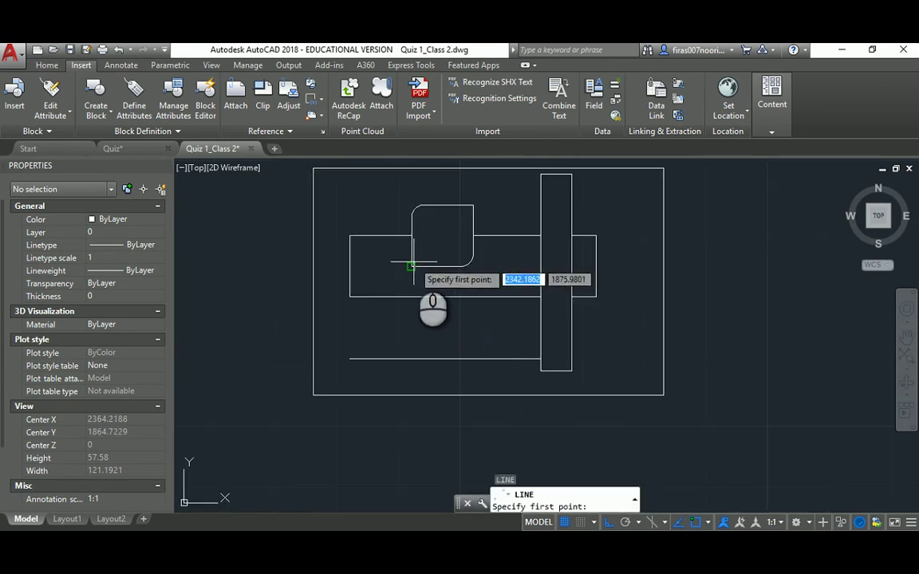
left_click(412, 266)
left_click(412, 358)
key("Escape")
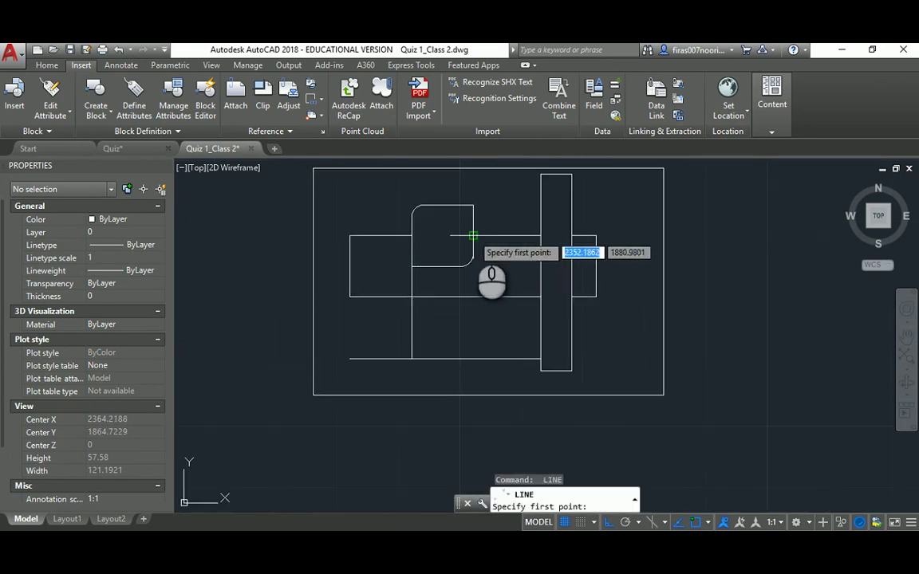
left_click(474, 236)
left_click(473, 357)
key("Escape")
Fillet the offset line with both vertical lines to form the lower block's sharp bottom corners
type("f")
key("Return")
left_click(453, 359)
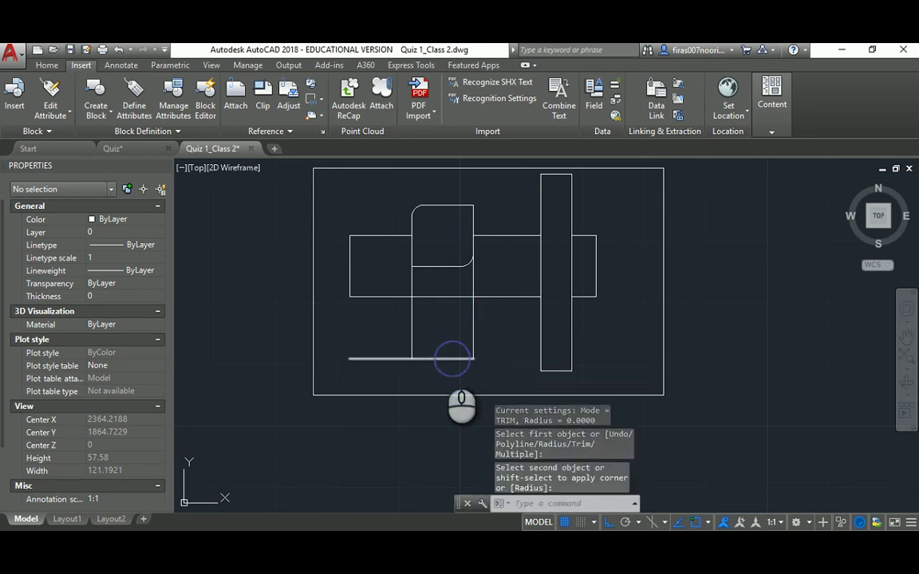
left_click(411, 327)
key("Escape")
key("Escape")
Try trimming the lower block's sides above the horizontal bar's bottom edge, using that edge as the cutting edge
type("tr")
key("Return")
left_click(441, 296)
key("Return")
left_click(490, 281)
left_click(396, 283)
scroll(342, 288, "down", 2)
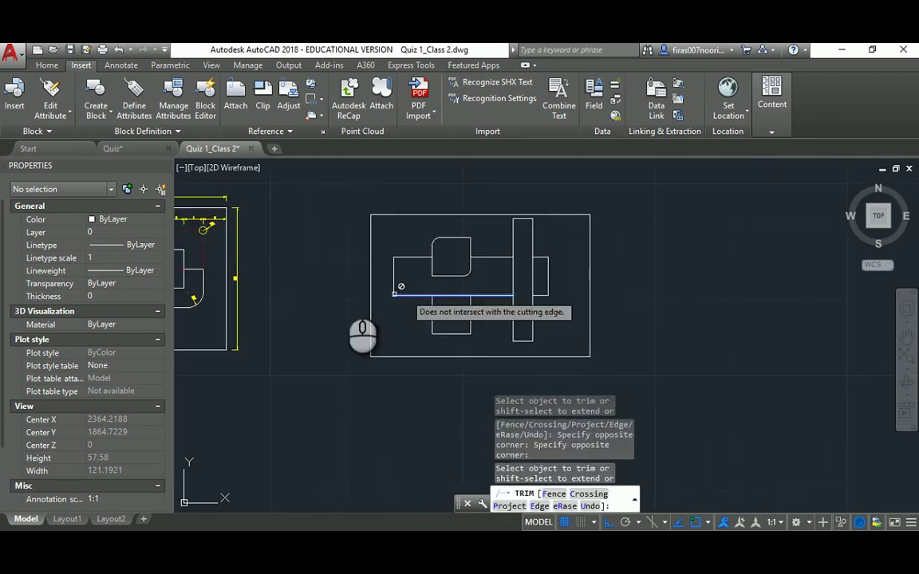
middle_click_drag(342, 288, 544, 281)
key("Escape")
key("ctrl+z")
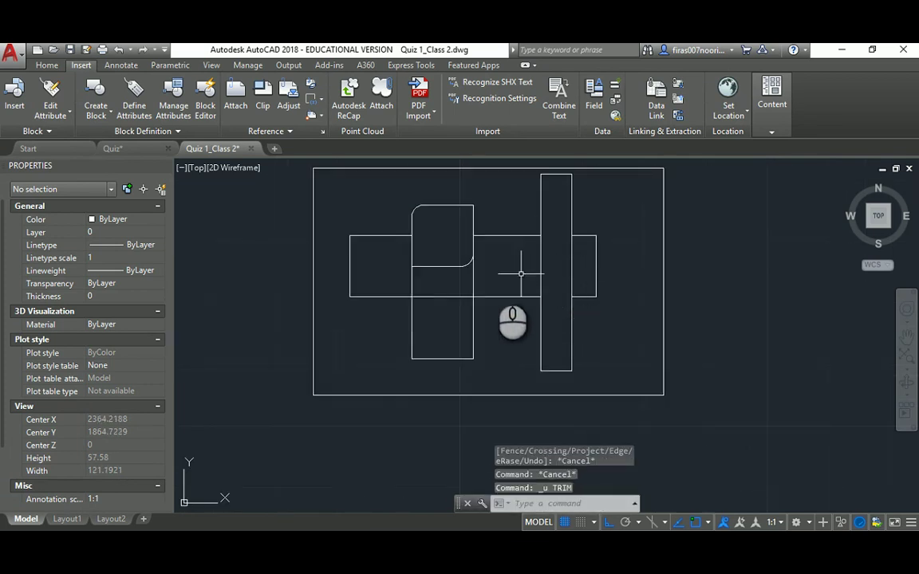
Trim the lower block's two side lines back to the horizontal bar's bottom edge
key("Escape")
key("Return")
left_click(456, 285)
left_click(419, 343)
right_click(416, 339)
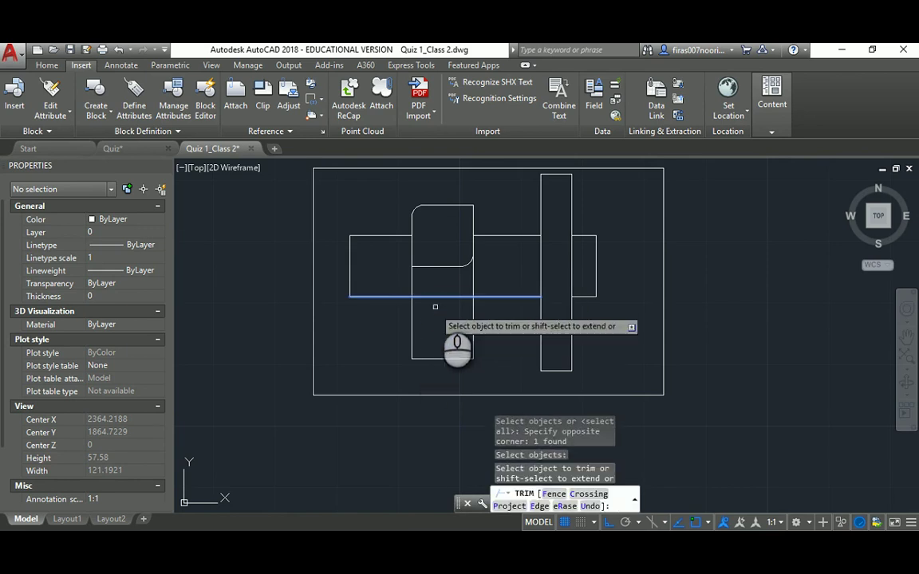
left_click(502, 273)
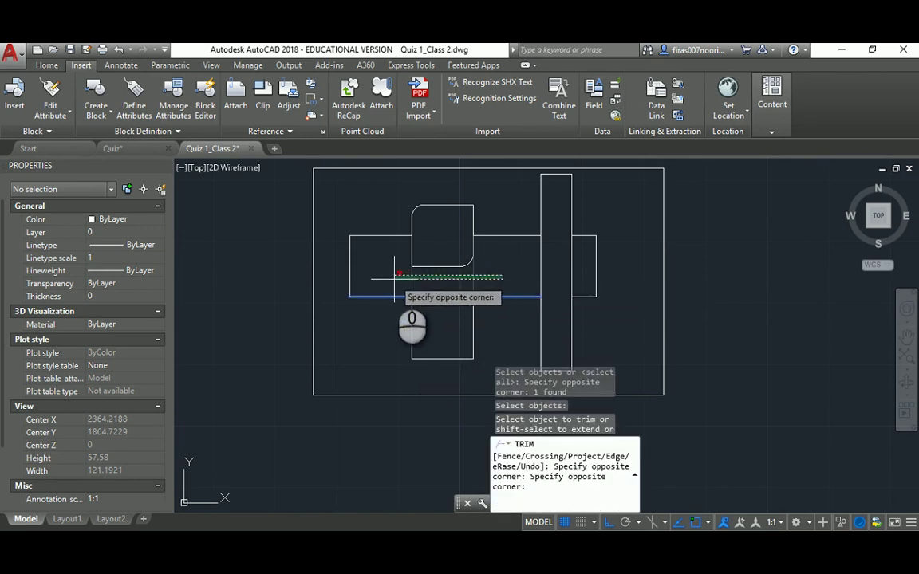
key("Escape")
Examine the reference dimensions that position the lower horizontal bar's left end and bottom edge
scroll(339, 273, "down", 2)
middle_click_drag(338, 273, 515, 276)
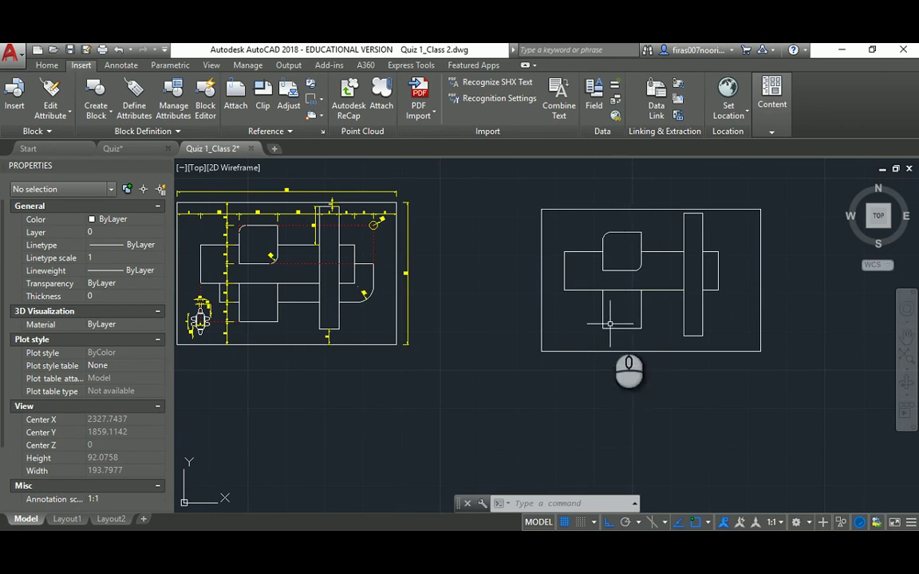
scroll(231, 327, "up", 6)
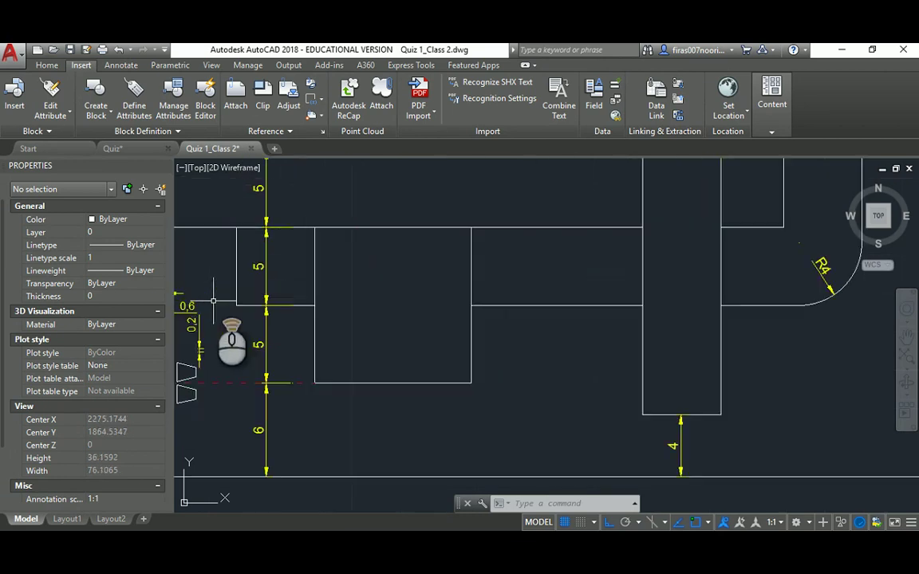
scroll(343, 380, "down", 2)
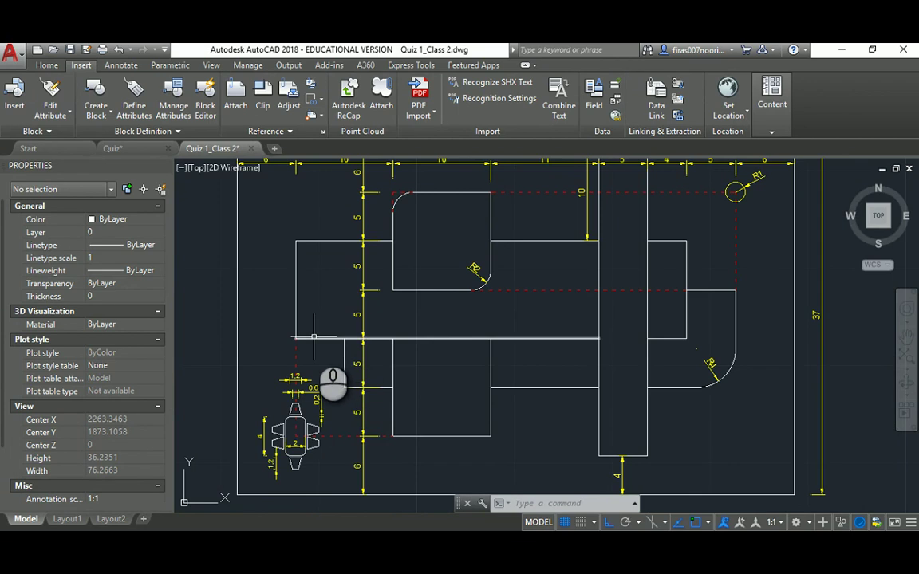
scroll(313, 338, "down", 3)
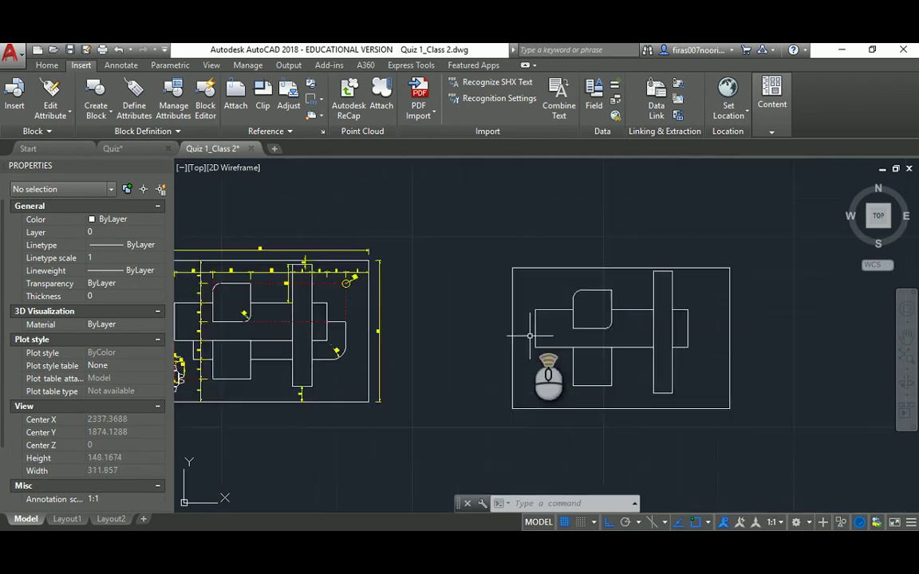
scroll(531, 336, "up", 2)
key("Escape")
key("Escape")
key("Escape")
scroll(562, 354, "up", 2)
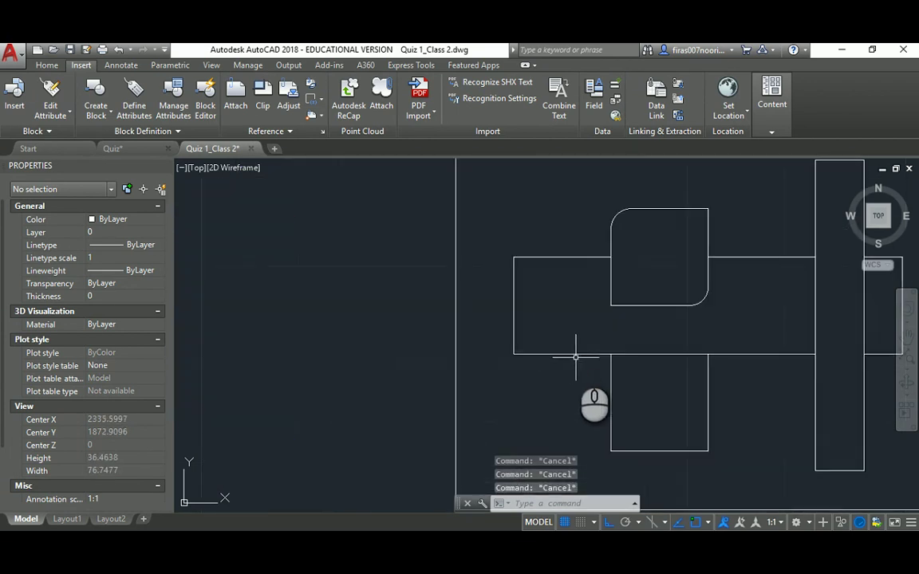
scroll(590, 375, "down", 3)
scroll(312, 317, "up", 4)
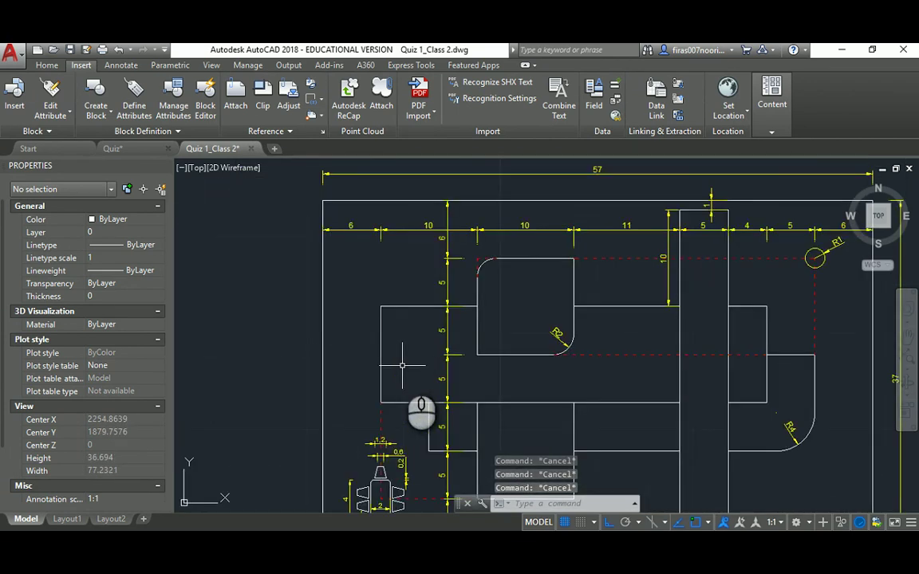
middle_click_drag(416, 393, 408, 331)
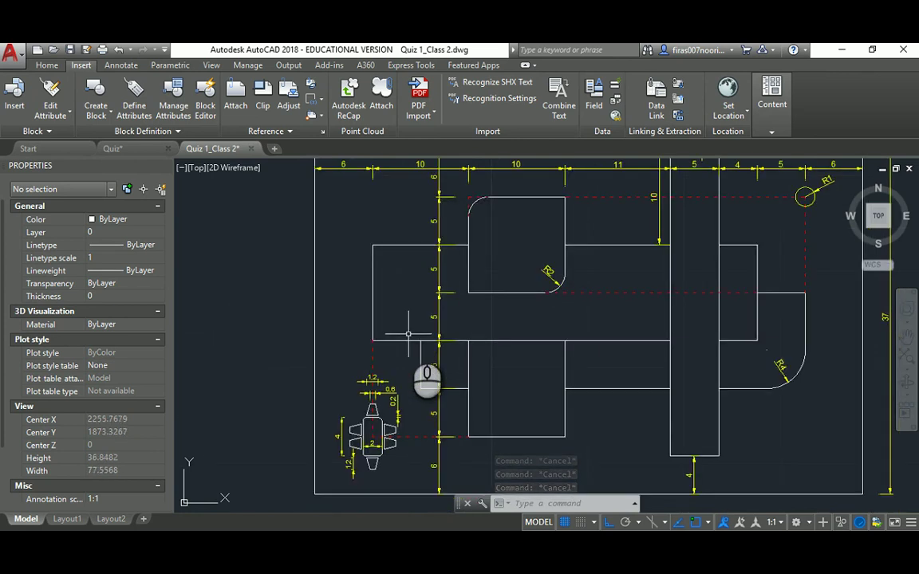
Offset the horizontal bar's bottom edge 5 units downward and the lower block's left side 5 units to the left
scroll(408, 335, "down", 2)
middle_click_drag(793, 344, 544, 313)
scroll(544, 314, "up", 1)
type("o")
key("Return")
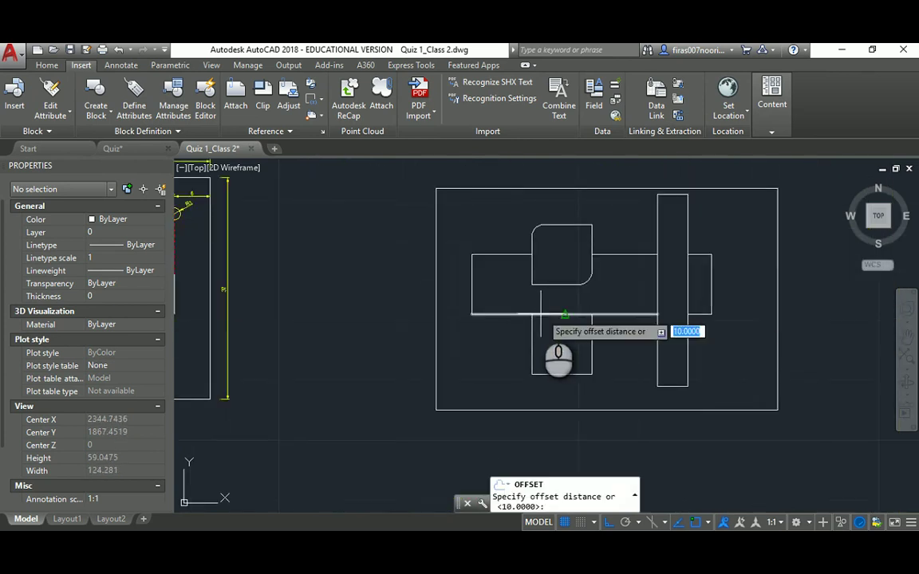
type("5")
key("Return")
left_click(504, 343)
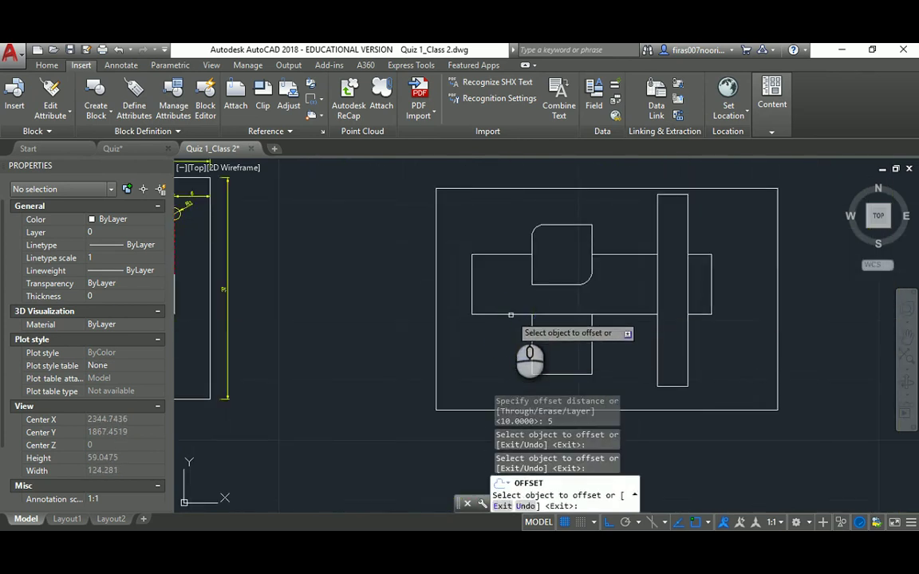
left_click(518, 315)
left_click(528, 325)
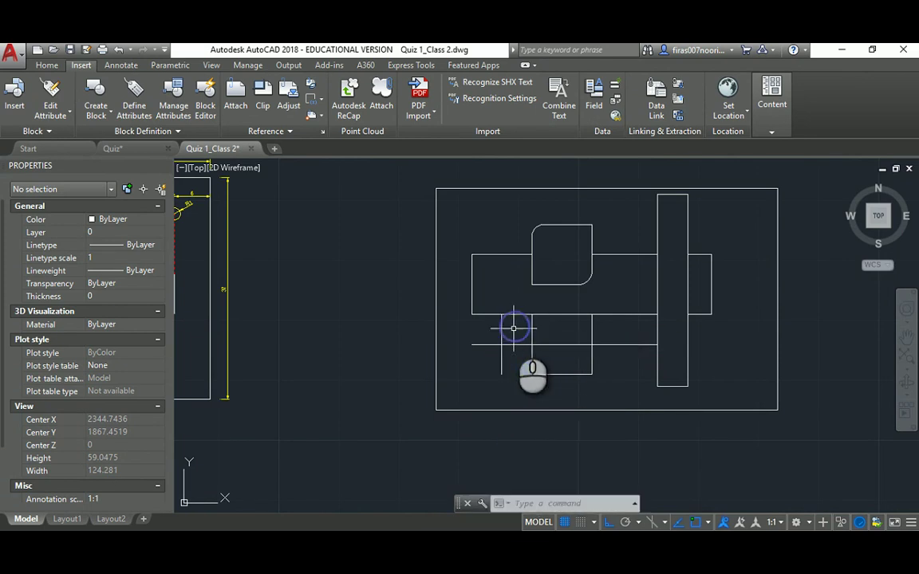
key("Escape")
Fillet the two new offset lines into the lower bar's sharp bottom-left corner
type("f")
key("Return")
left_click(502, 328)
left_click(508, 344)
Offset the horizontal bar's right side 5 units to the right
scroll(393, 318, "down", 2)
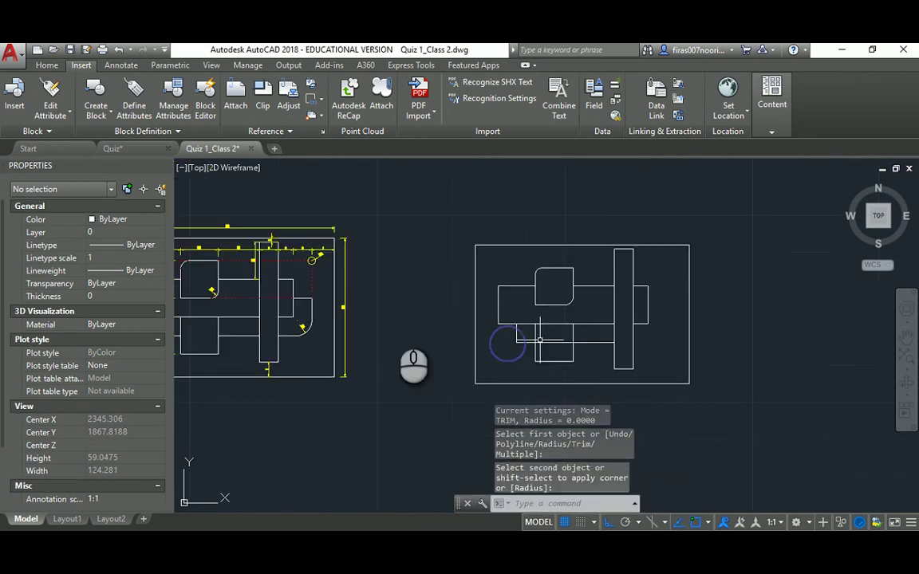
middle_click_drag(393, 318, 491, 317)
scroll(362, 311, "up", 2)
middle_click_drag(420, 263, 411, 325)
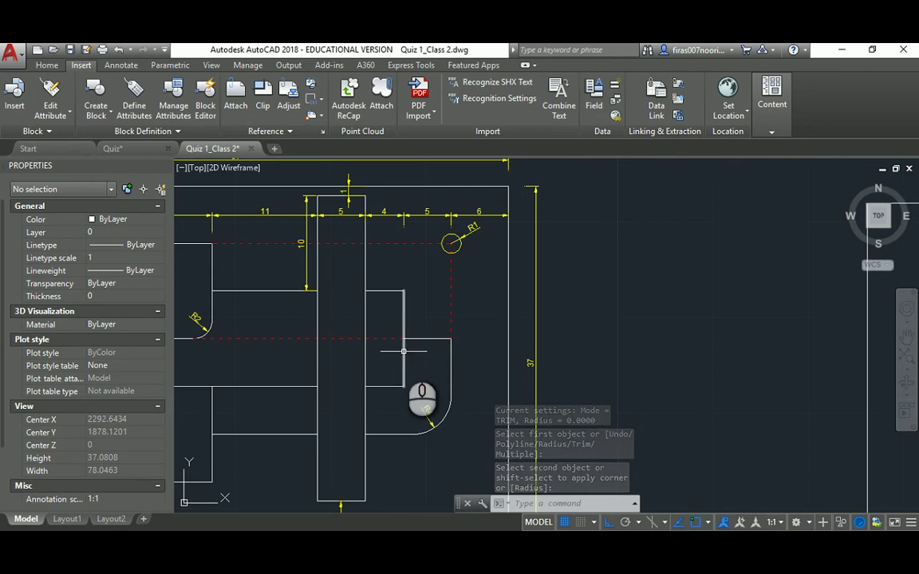
scroll(451, 352, "down", 3)
middle_click_drag(581, 331, 392, 328)
scroll(611, 342, "up", 2)
key("Escape")
key("Escape")
type("o")
key("Return")
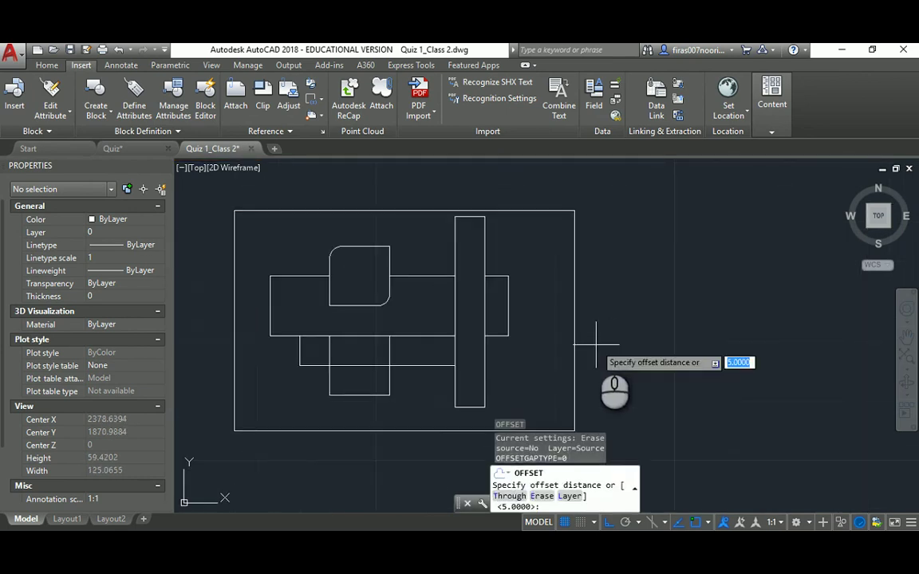
key("Return")
left_click(508, 310)
left_click(527, 318)
middle_click_drag(532, 344, 526, 326)
key("Escape")
Fillet the lower bar's bottom line and the new offset line into a sharp bottom-right corner
type("f")
key("Return")
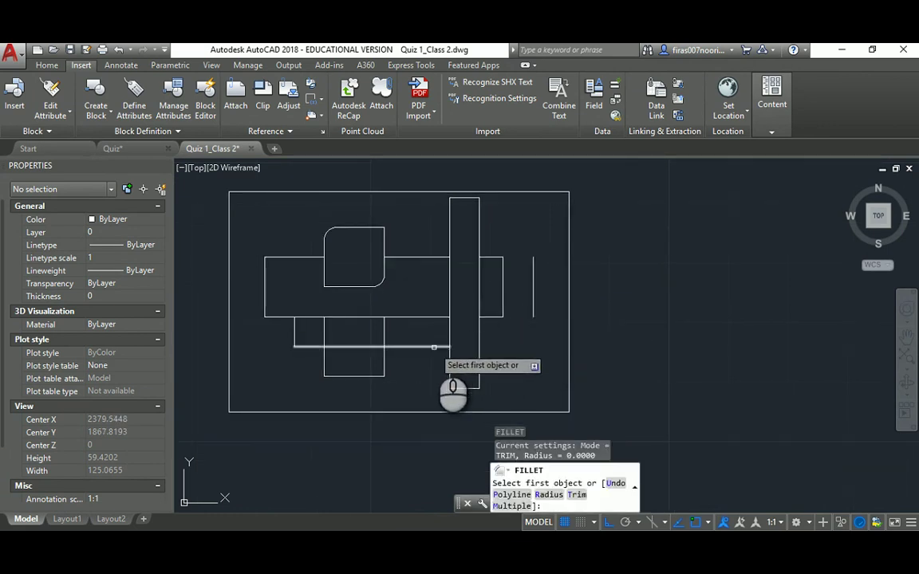
left_click(433, 347)
left_click(533, 289)
Draw a horizontal line from the rounded square's bottom edge to beyond the lower bar's right side
scroll(564, 308, "down", 3)
middle_click_drag(440, 298, 471, 295)
scroll(438, 300, "up", 2)
scroll(388, 293, "up", 4)
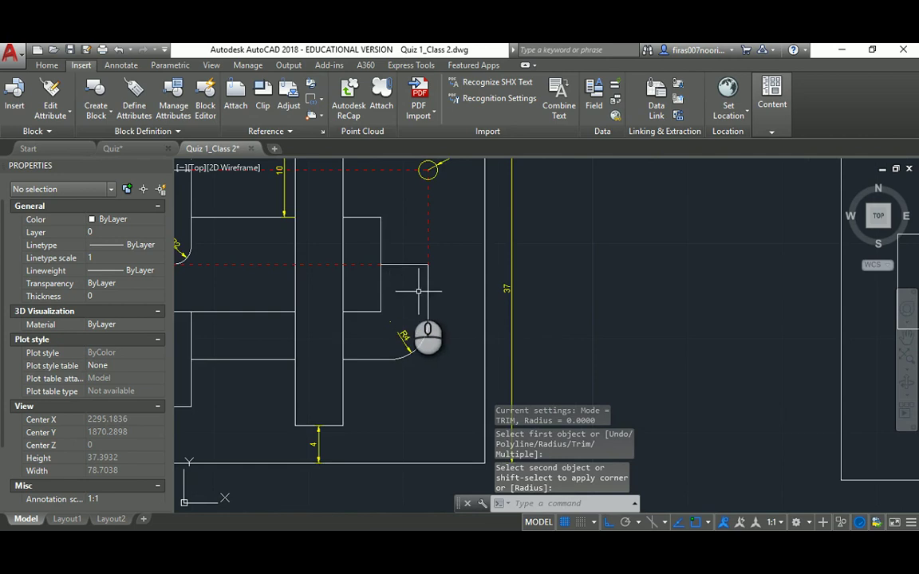
scroll(360, 284, "down", 3)
scroll(392, 286, "up", 1)
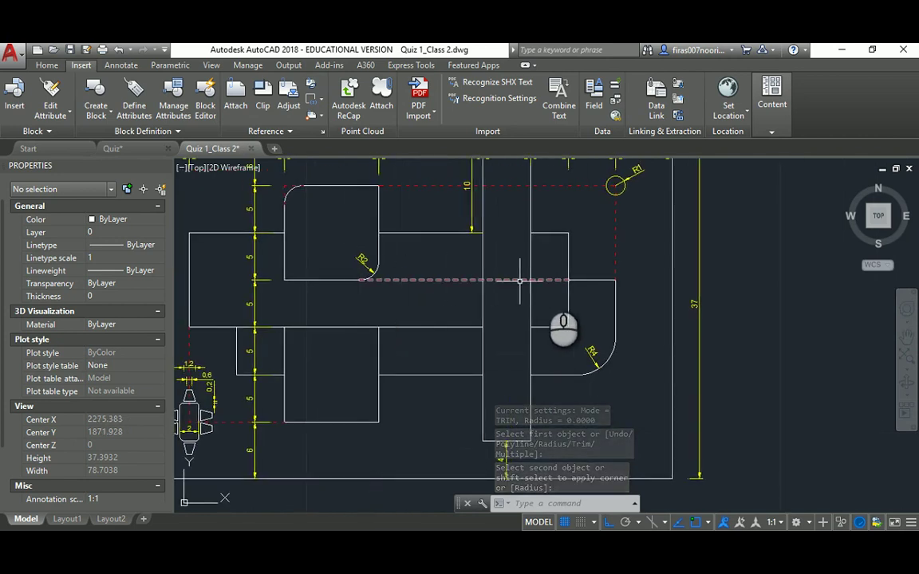
left_click(530, 263)
scroll(359, 281, "down", 4)
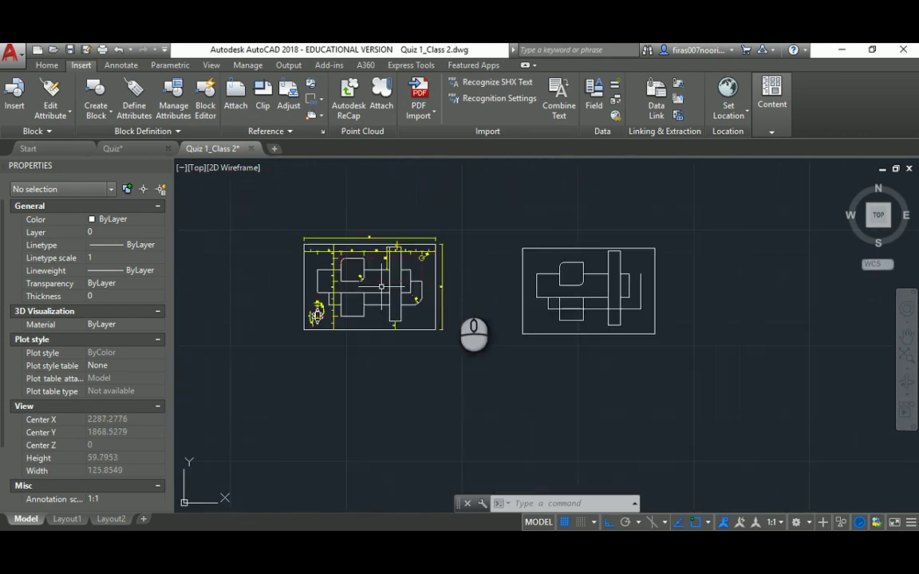
scroll(606, 287, "up", 4)
type("l")
key("Return")
left_click(517, 276)
left_click(794, 283)
Fillet the new horizontal line and the lower bar's right side into a sharp top-right corner
key("Escape")
type("f")
key("Return")
left_click(743, 277)
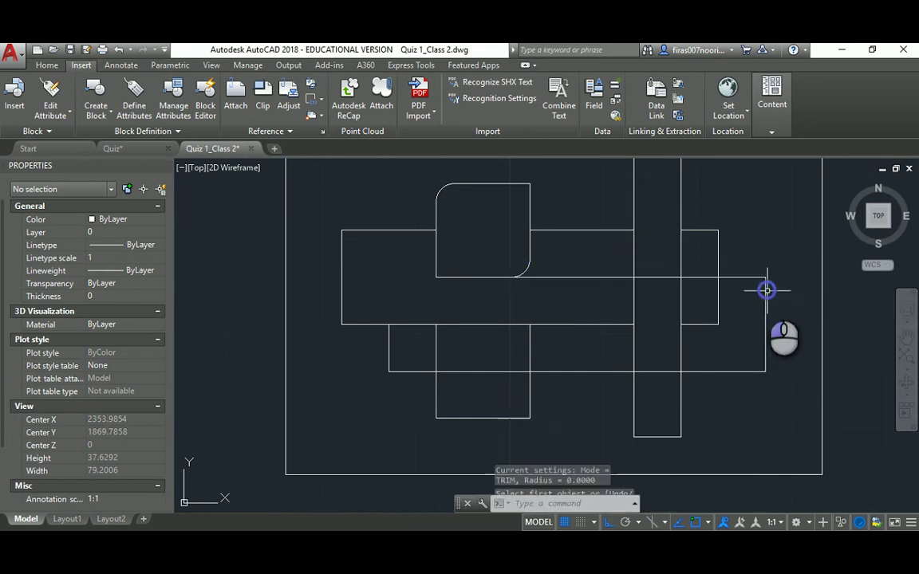
middle_click_drag(738, 308, 702, 294)
key("Escape")
key("Escape")
key("Escape")
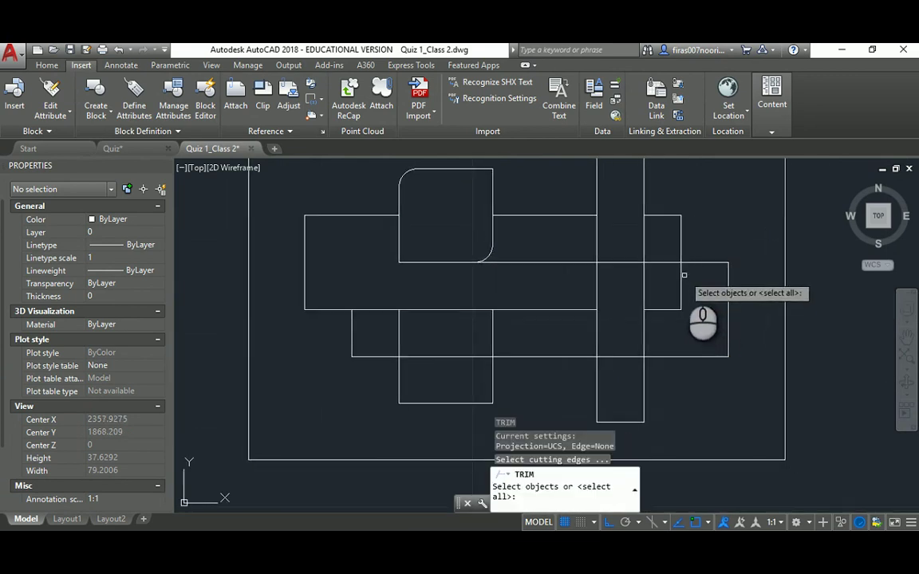
Trim the lower bar's top line back to the horizontal bar's right edge
left_click(682, 275)
key("Return")
left_click(667, 246)
left_click(662, 276)
key("Escape")
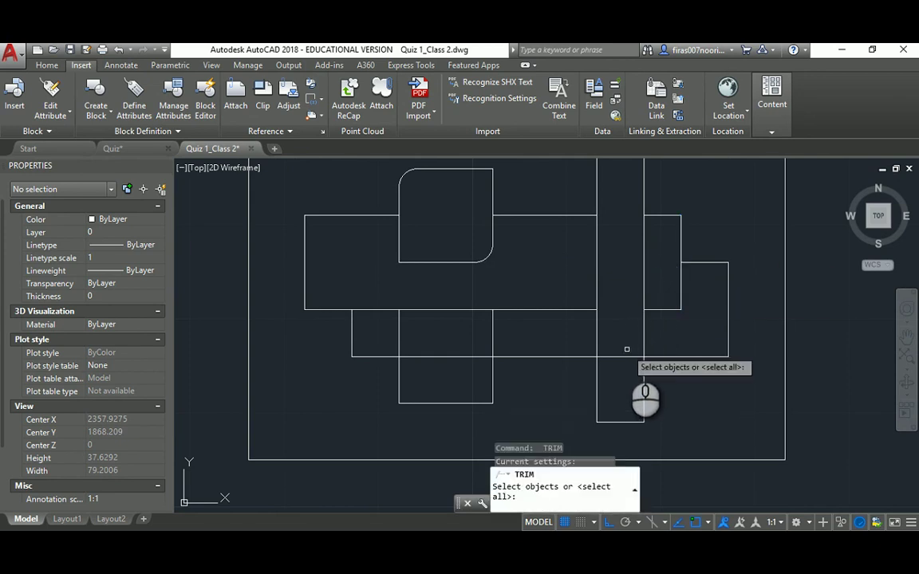
Trim away the lower bar's bottom line where it crosses the vertical bar and the lower block
left_click(624, 356)
key("Return")
key("Return")
key("Return")
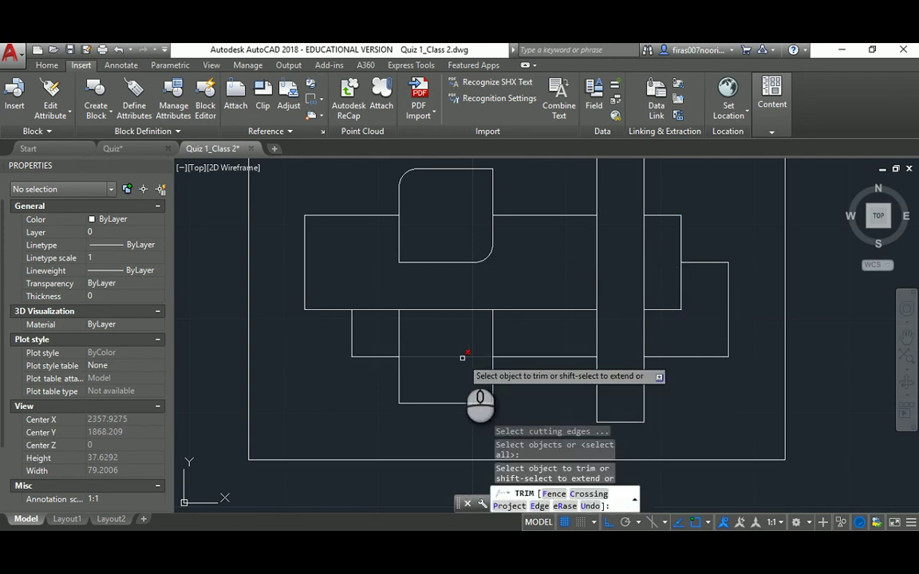
left_click(465, 356)
scroll(447, 335, "down", 3)
middle_click_drag(343, 298, 465, 300)
key("Escape")
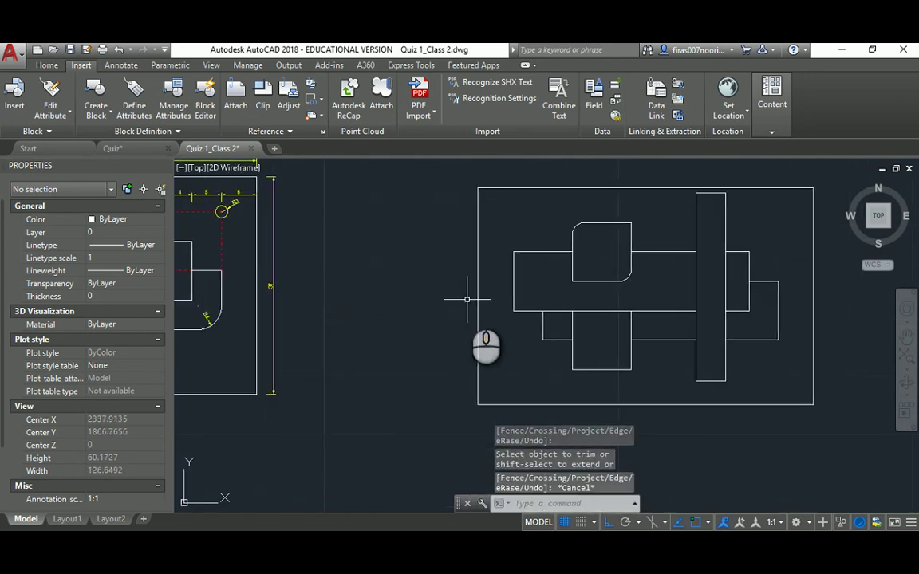
Draw a radius 1 circle centred in line with the rounded square's top edge and the lower bar's right side
scroll(436, 285, "down", 2)
mouse_move(288, 289)
middle_mouse_down()
mouse_move(398, 305)
mouse_move(380, 304)
middle_mouse_up()
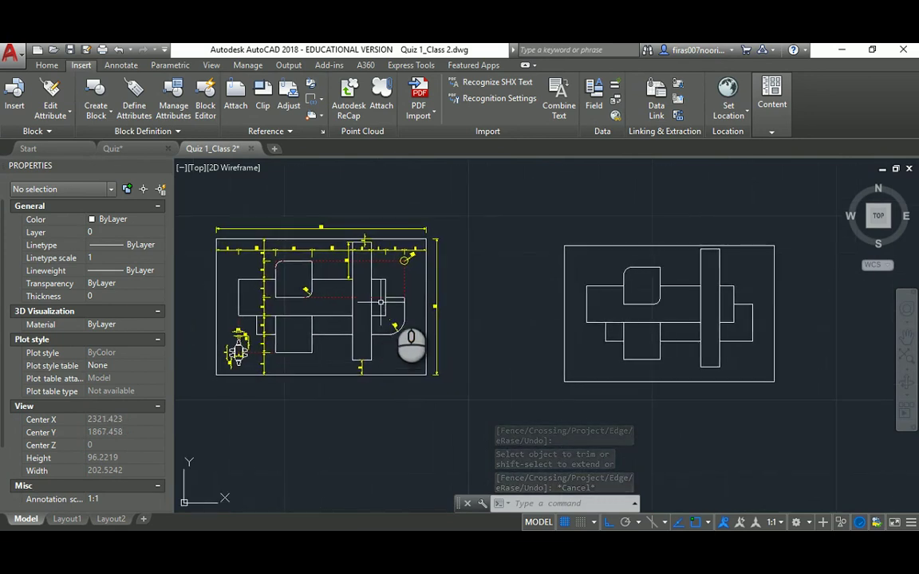
scroll(404, 287, "up", 6)
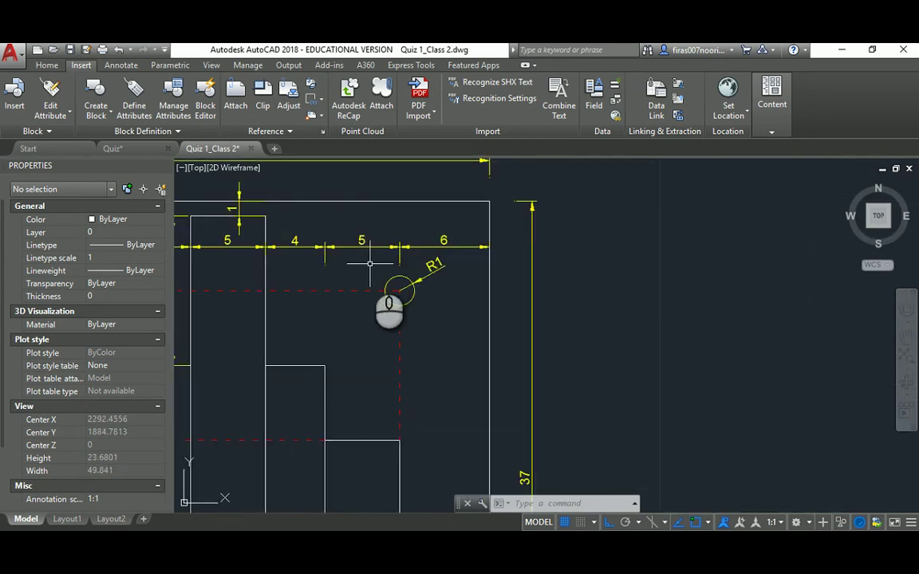
scroll(370, 264, "down", 2)
middle_click_drag(645, 298, 271, 281)
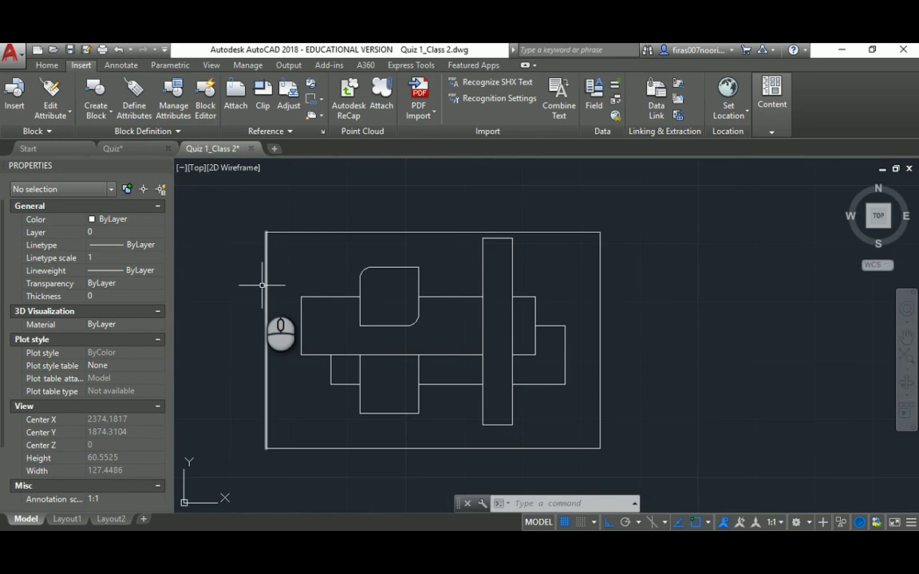
type("c")
key("Return")
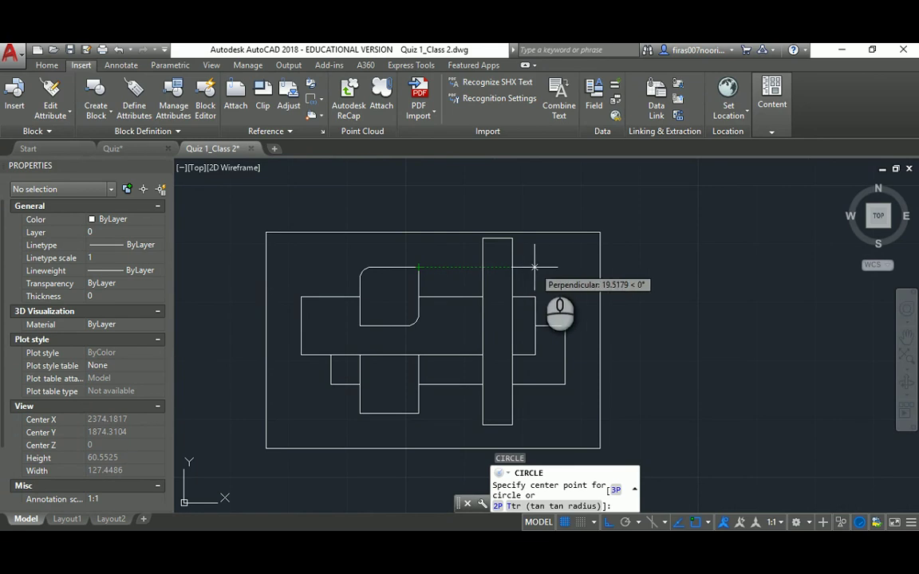
left_click(563, 266)
scroll(571, 261, "up", 2)
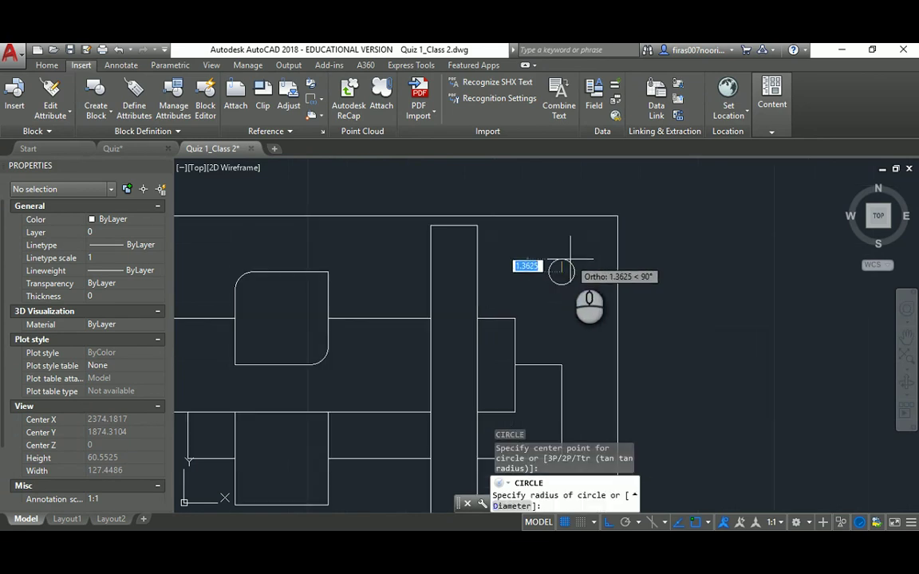
type("1")
key("Return")
Draw the table as a rectangle 2 units wide and 4 units high, outside the reference drawing's left border
scroll(602, 262, "down", 4)
middle_click_drag(363, 291, 533, 289)
middle_click_drag(300, 281, 346, 263)
scroll(318, 328, "up", 8)
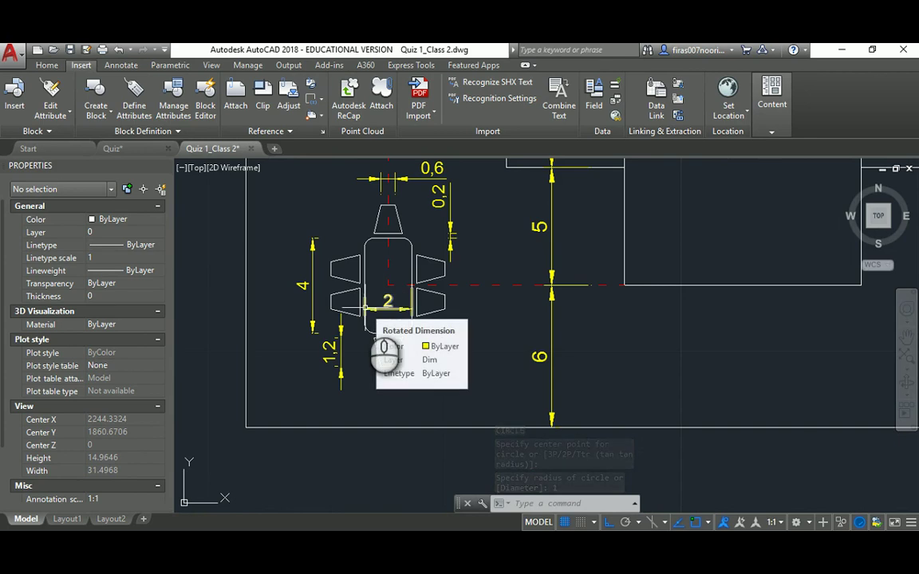
middle_click_drag(372, 209, 436, 244)
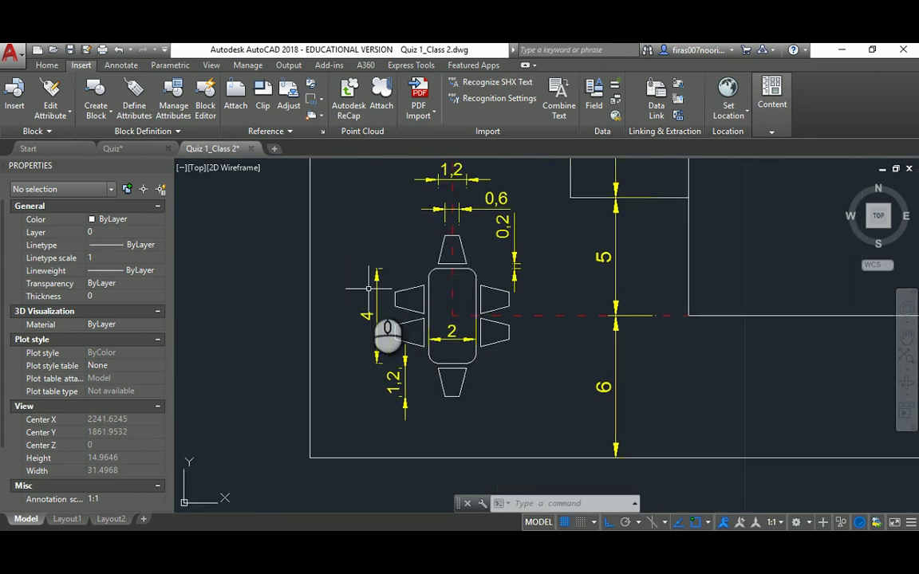
middle_click_drag(317, 284, 480, 286)
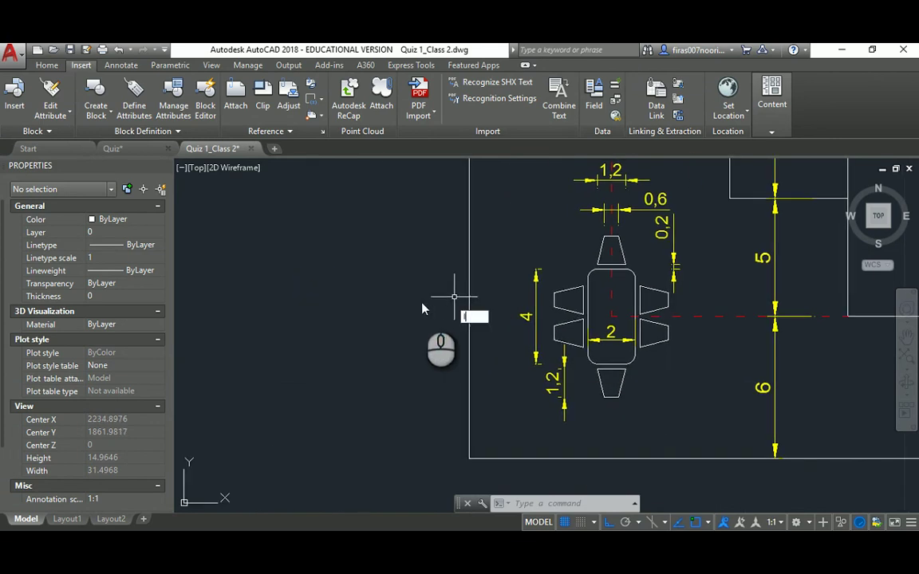
key("Return")
left_click(338, 374)
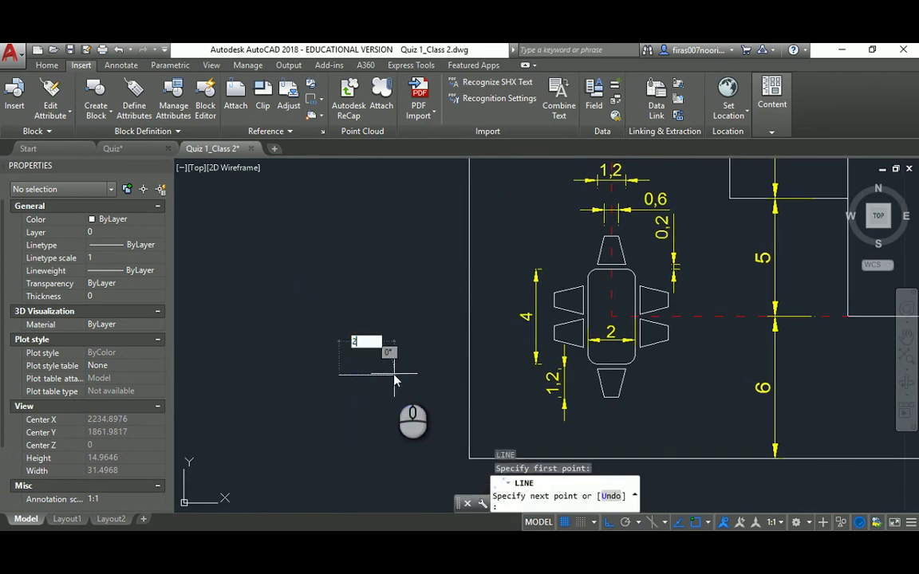
key("Return")
type("4")
key("Return")
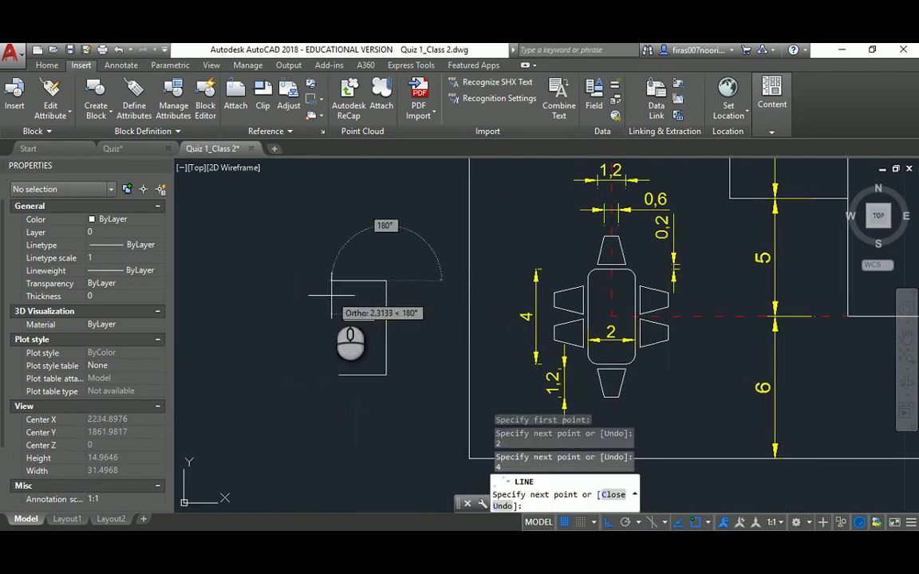
type("2")
key("Return")
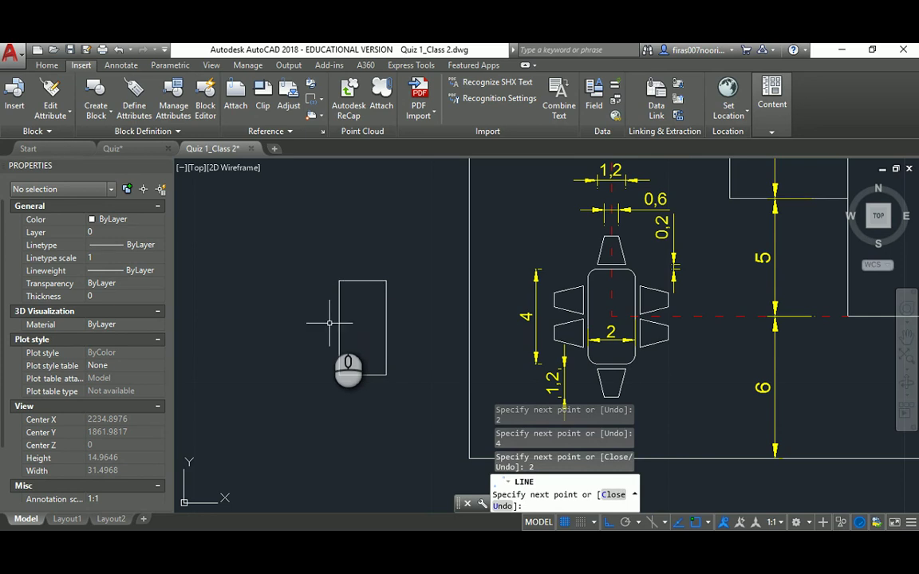
type("4")
key("Return")
key("Escape")
key("Escape")
key("Escape")
Above the table's midpoint, draw half of the chair's base line and a 1.2-unit vertical centreline from its inner end
middle_click_drag(368, 339, 359, 323)
middle_click_drag(463, 288, 449, 317)
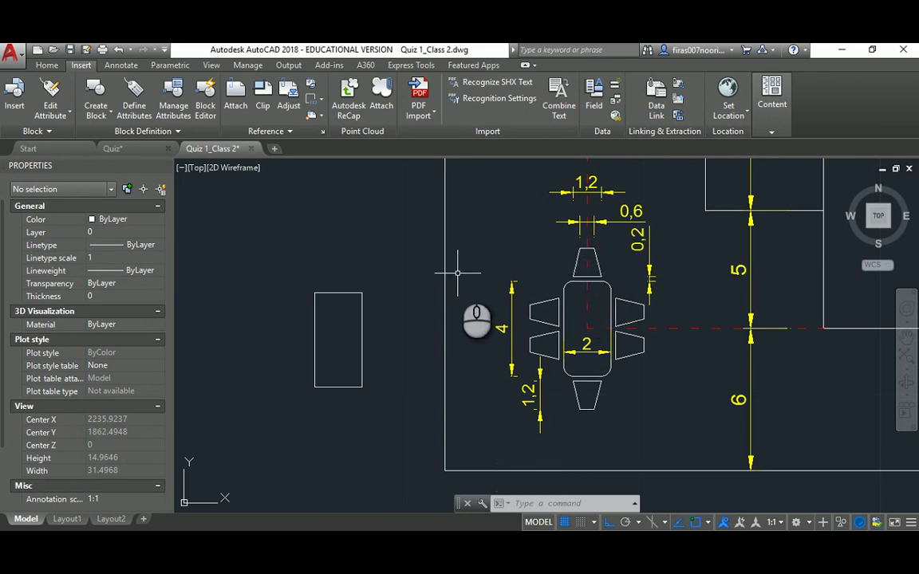
type("l")
key("Return")
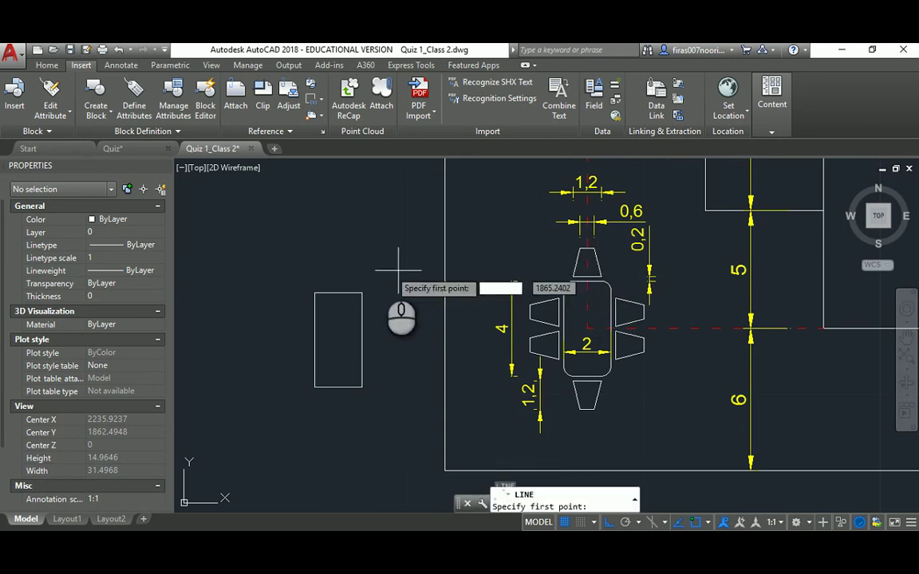
left_click(338, 274)
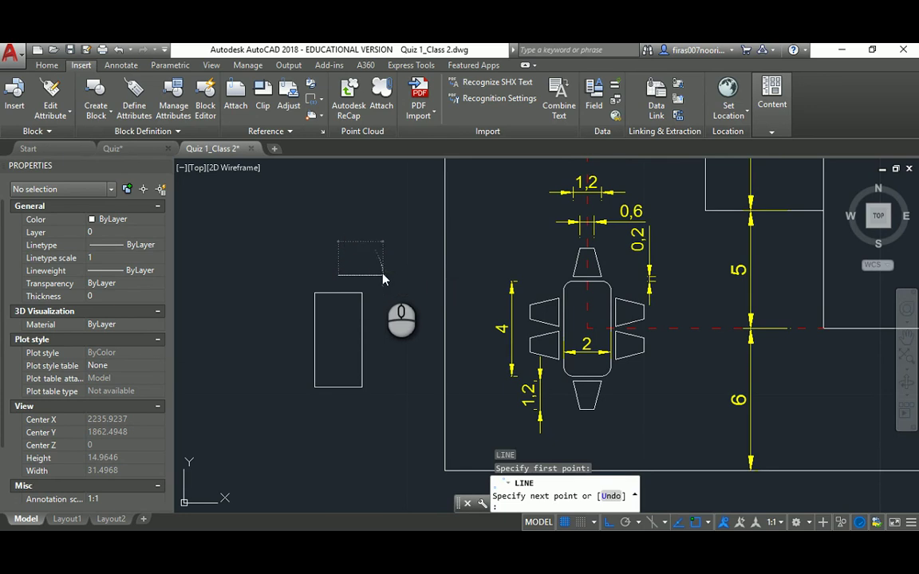
key("Escape")
key("Return")
left_click(340, 276)
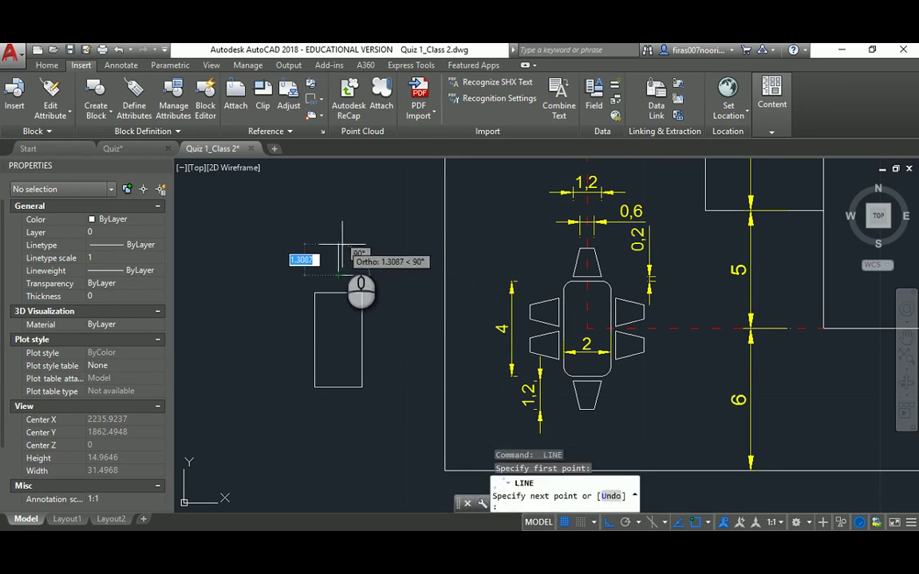
type("1.2")
key("Return")
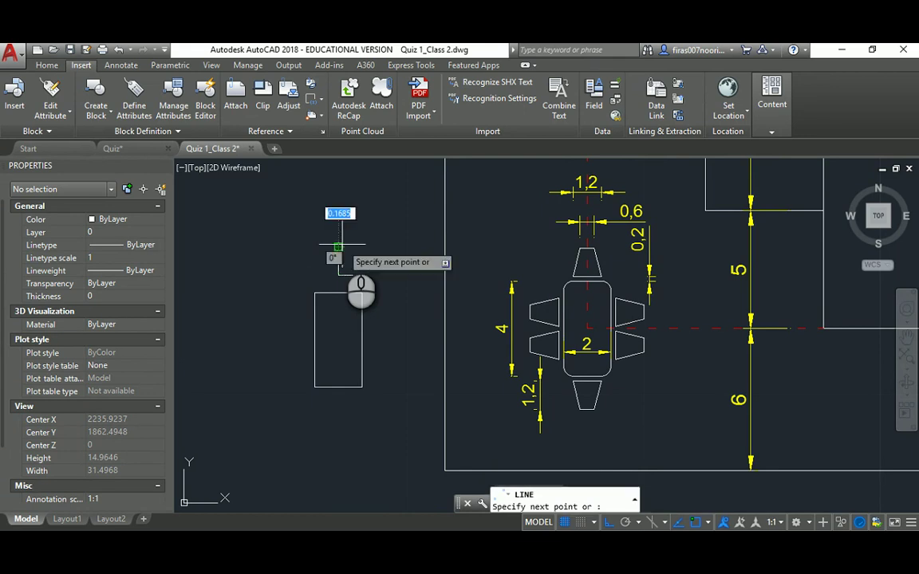
key("Escape")
key("Escape")
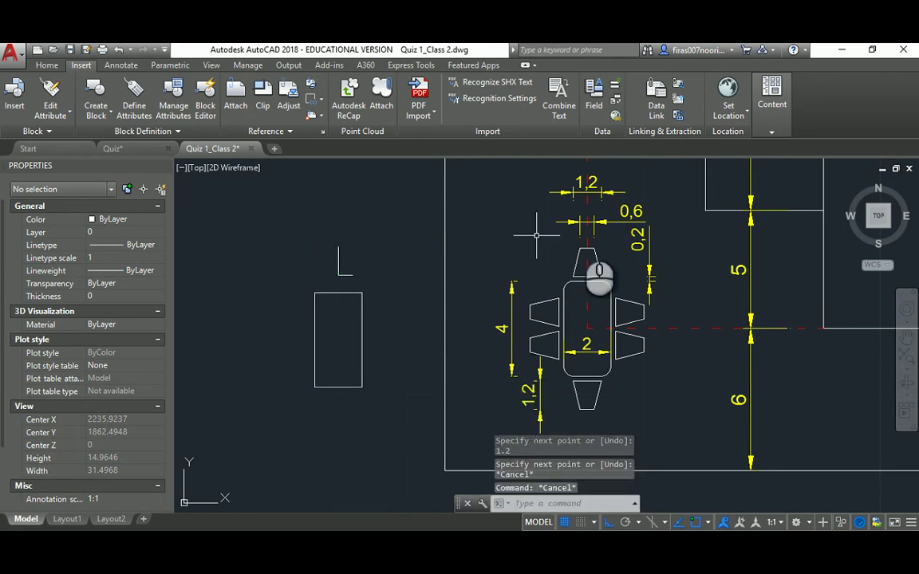
Draw the chair's half top line 0.3 units long from the centreline's upper end and slope the side down to the base's end
key("Return")
scroll(359, 255, "up", 2)
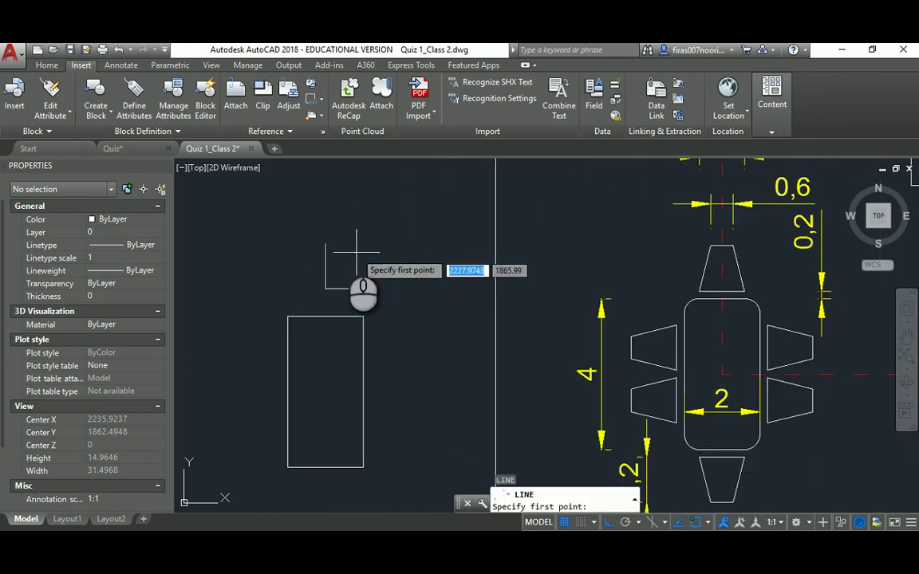
left_click(327, 242)
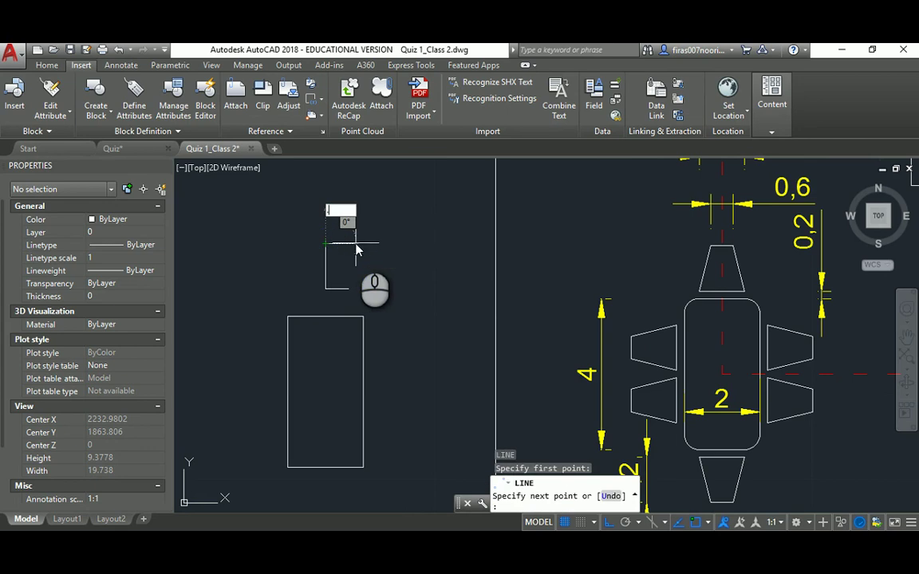
type(".3")
key("Return")
left_click(347, 287)
key("Escape")
key("Escape")
key("Escape")
Mirror the chair's sloped side and half base line about the vertical centreline, keeping the originals
key("Return")
left_click(352, 263)
left_click(331, 301)
key("Return")
left_click(325, 288)
left_click(332, 210)
key("Return")
key("Escape")
Delete the chair's vertical centreline and the mirrored left half of its base line
left_click(329, 269)
left_click(322, 273)
key("Delete")
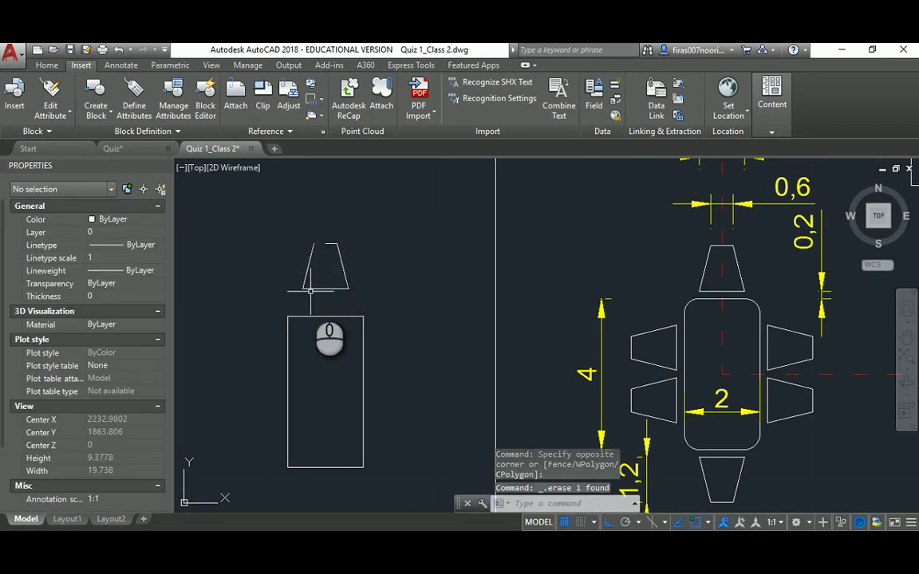
left_click(314, 289)
key("Delete")
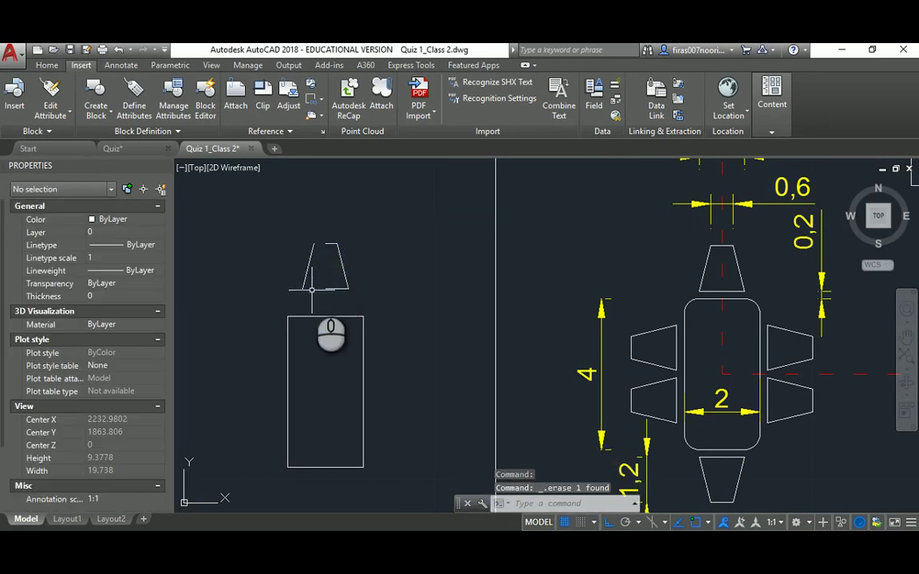
Fillet the chair's left sloped side with its base and top lines at radius 0 to close the trapezoid
key("Return")
left_click(308, 265)
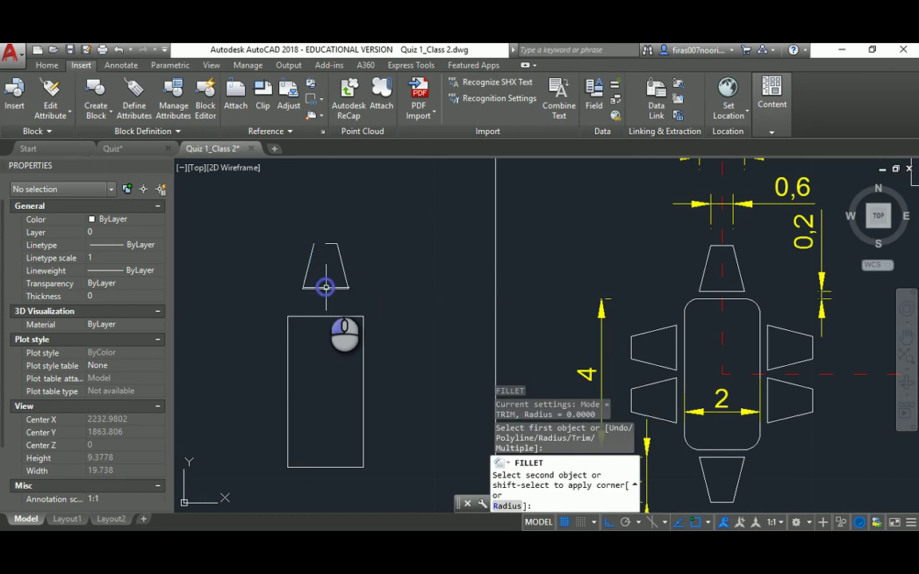
left_click(325, 284)
key("Return")
left_click(326, 244)
left_click(312, 256)
key("Escape")
key("Escape")
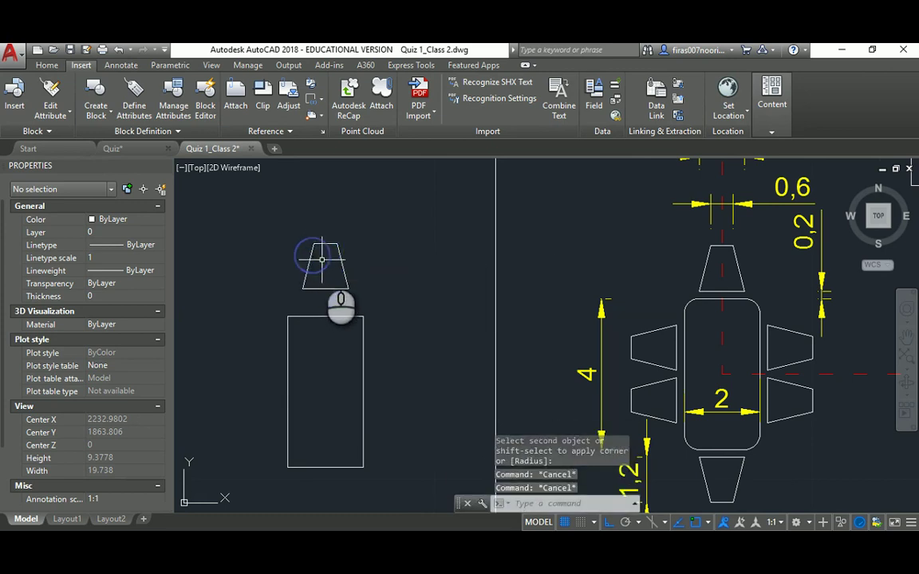
Move the chair so its base midpoint sits on the midpoint of the table's top edge
type("m")
key("Return")
left_click(260, 218)
left_click(369, 291)
key("Return")
left_click(323, 289)
left_click(323, 316)
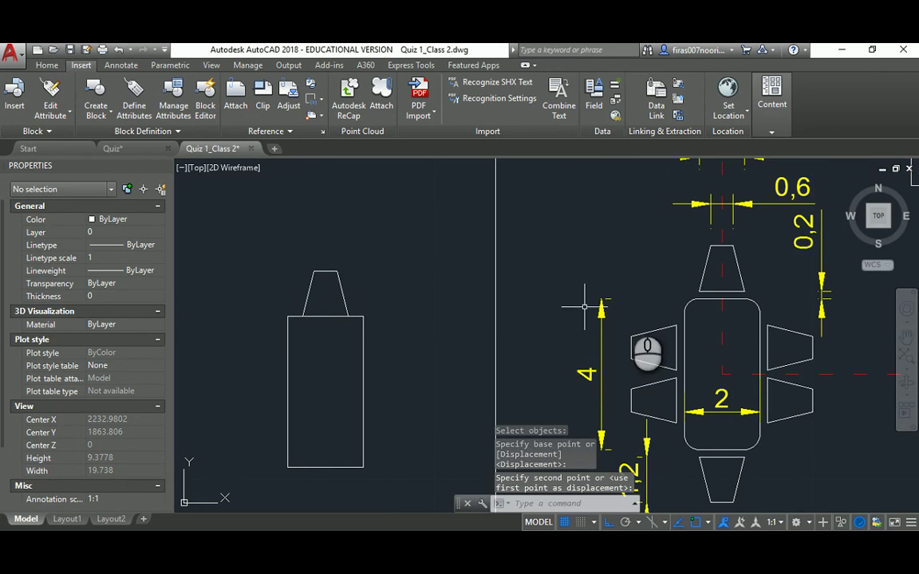
key("Escape")
Move the chair straight up 0.2 units away from the table's top edge
type("m")
key("Return")
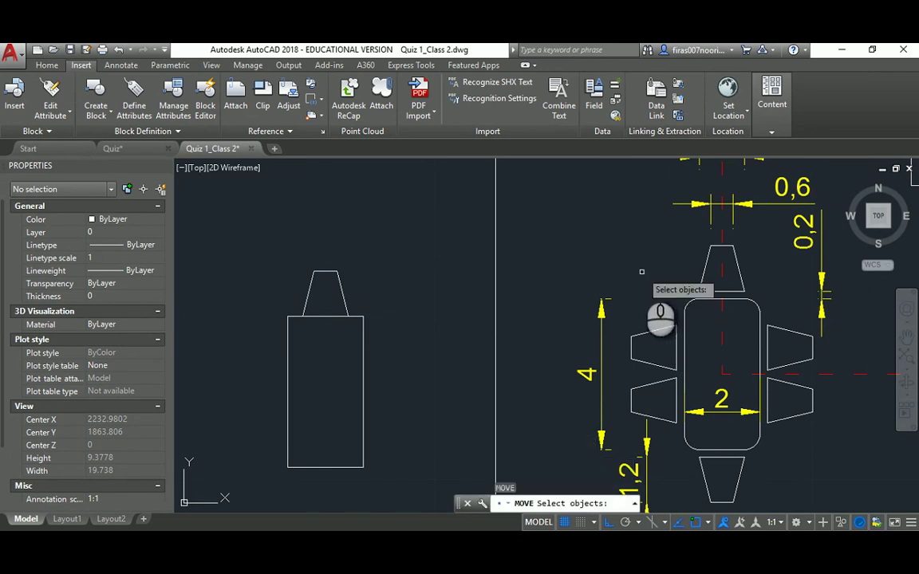
type("p")
key("Return")
key("Return")
left_click(395, 274)
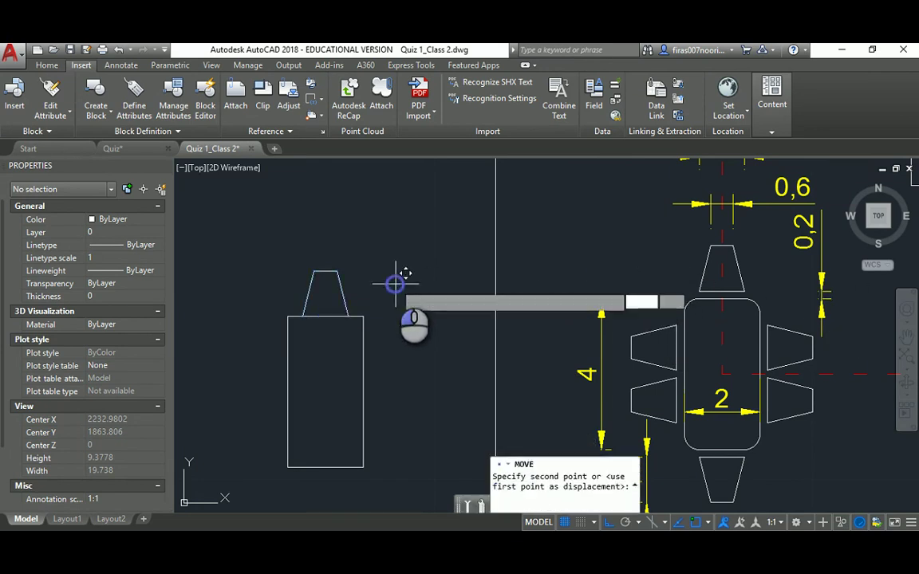
type(".2")
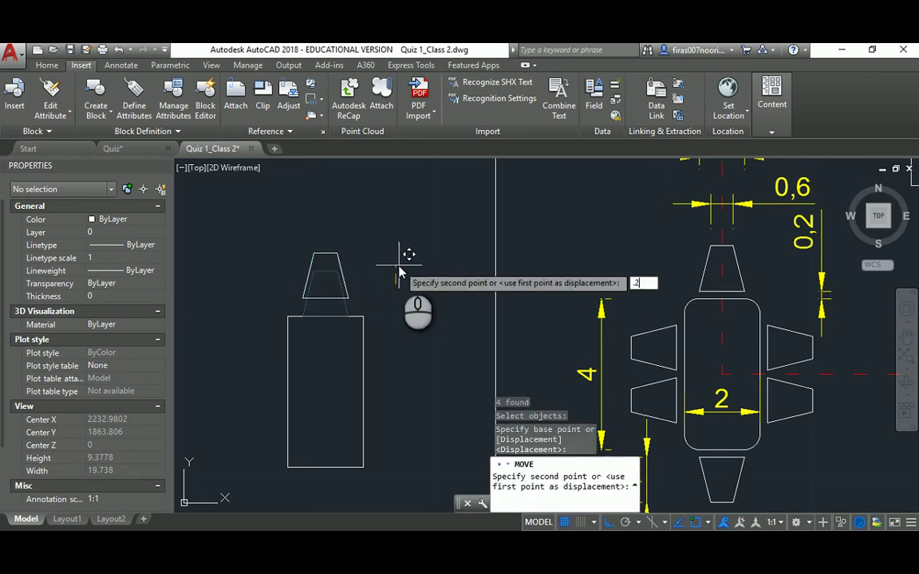
key("Return")
key("Escape")
middle_click_drag(403, 260, 386, 222)
key("Escape")
key("Escape")
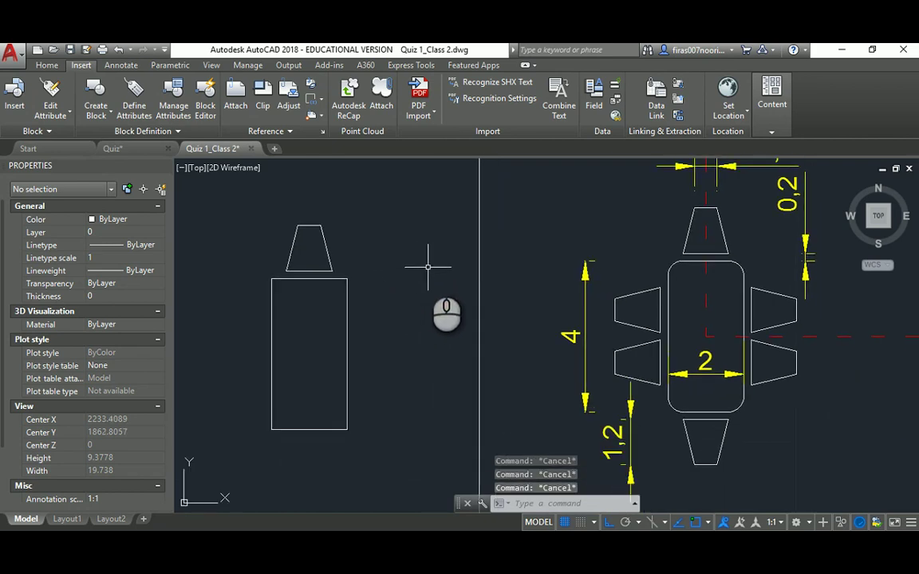
Mirror the top chair about the table's horizontal midline, keeping the original
type("mi")
key("Return")
left_click(257, 199)
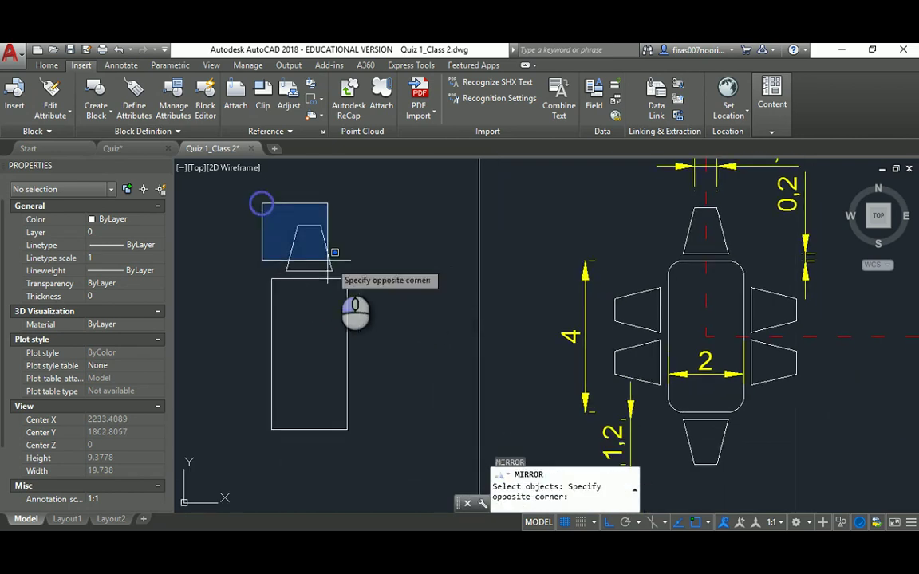
left_click(338, 276)
key("Return")
left_click(348, 353)
left_click(413, 351)
key("Return")
key("Escape")
key("Escape")
key("Escape")
type("ro")
key("Return")
left_click(256, 198)
left_click(346, 275)
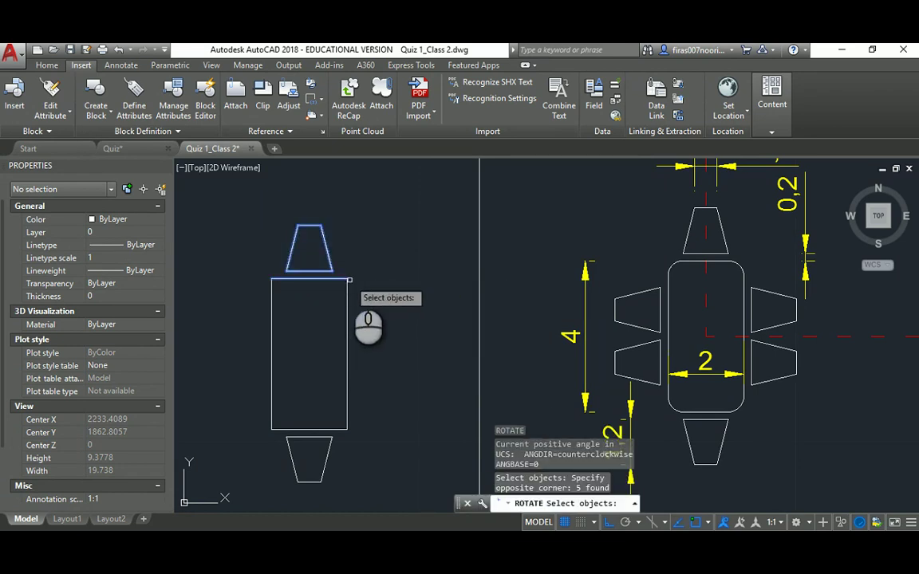
key("Escape")
Rotate a copy of the top chair 270° about the midpoint of the table's left edge
key("Return")
left_click(263, 220)
left_click(345, 275)
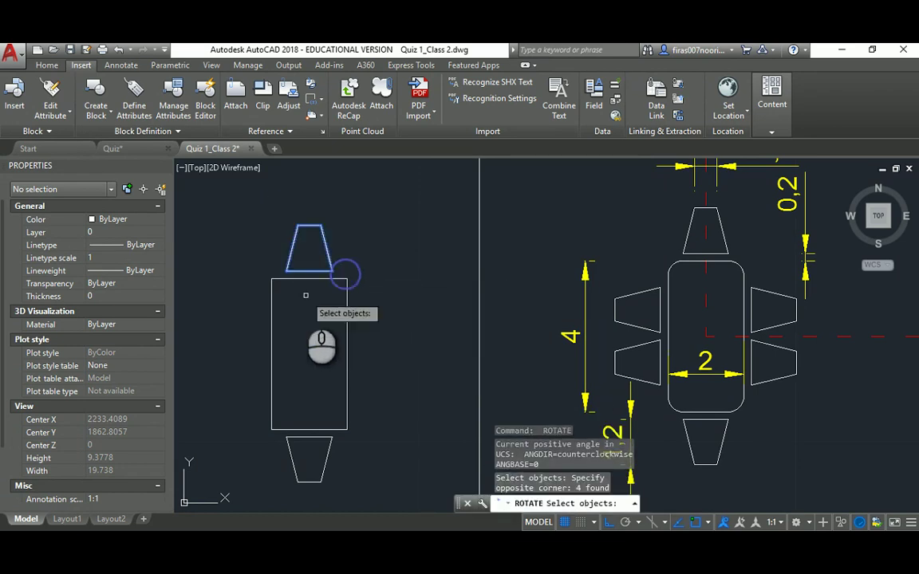
key("Return")
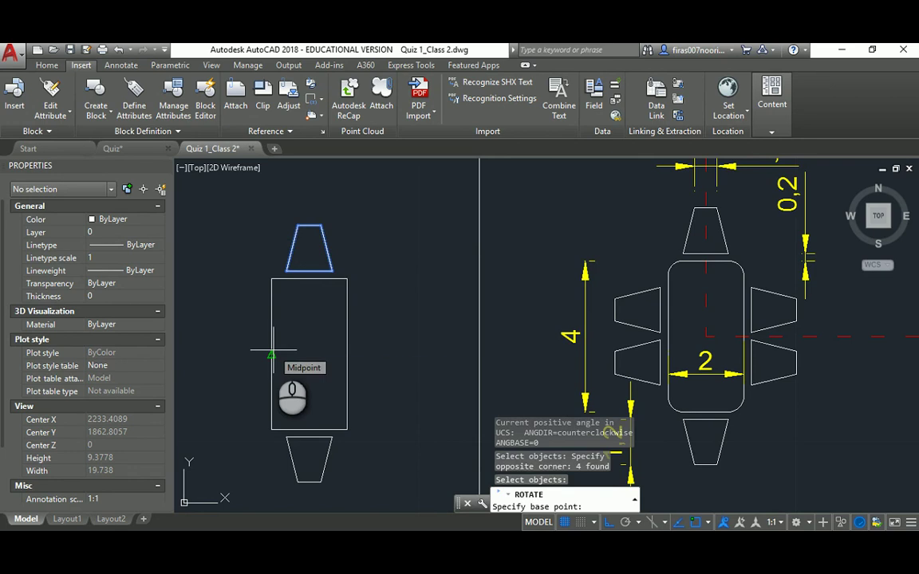
left_click(271, 354)
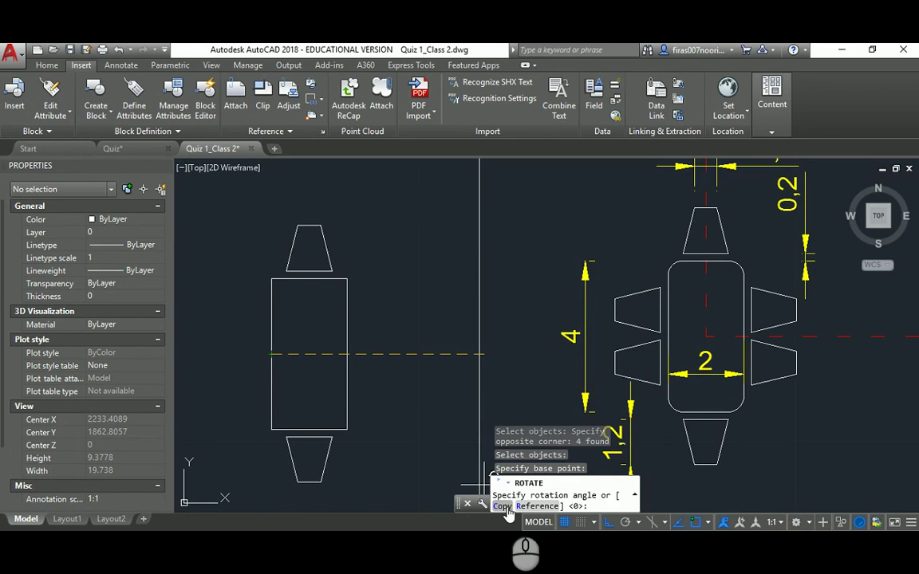
type("c")
key("Return")
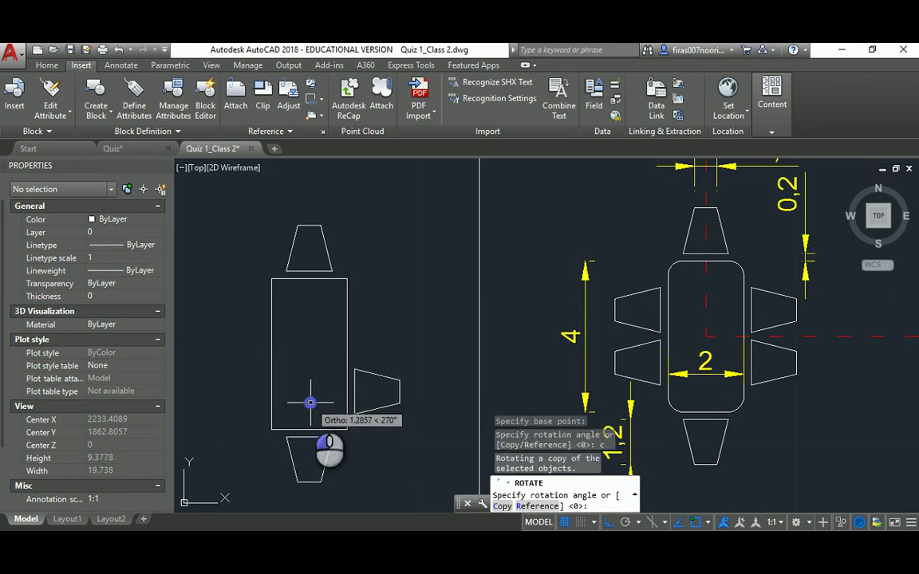
key("Escape")
key("Escape")
key("Escape")
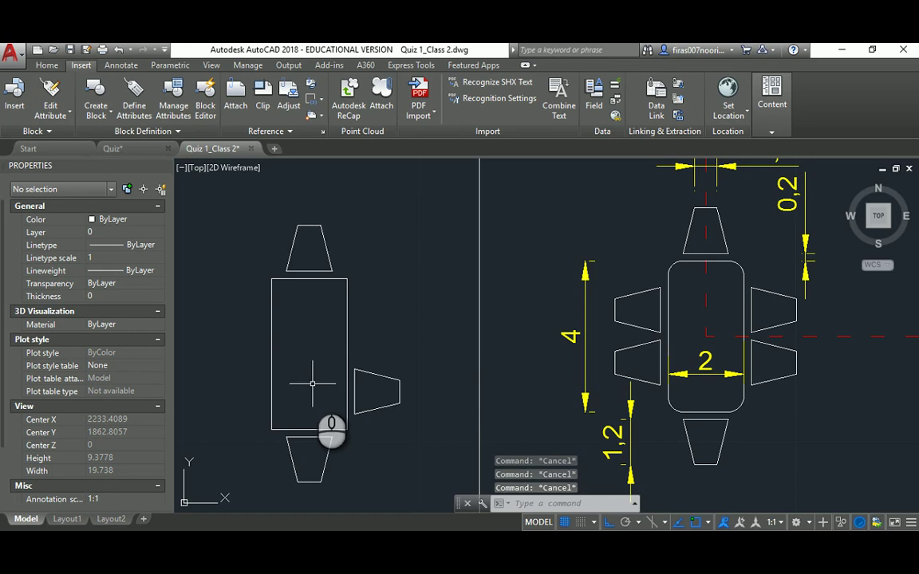
Mirror the right-side chair about the table's horizontal midline, keeping the original
type("mi")
key("Return")
left_click(328, 348)
left_click(406, 424)
key("Return")
left_click(345, 347)
left_click(428, 351)
key("Return")
key("Escape")
key("Escape")
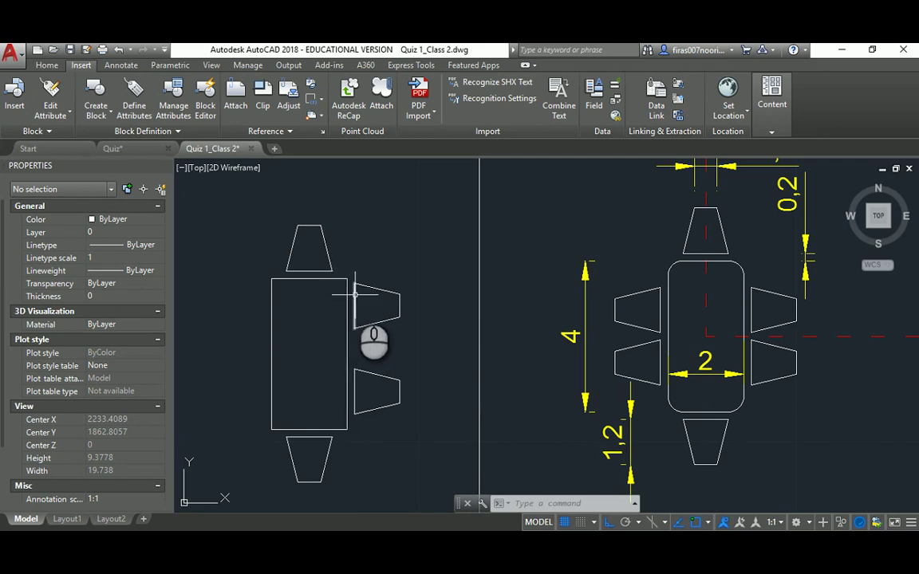
Move the upper right-side chair straight down 0.2 units
type("m")
key("Return")
left_click(349, 268)
left_click(429, 353)
key("Return")
left_click(440, 298)
left_click(444, 297)
key("Return")
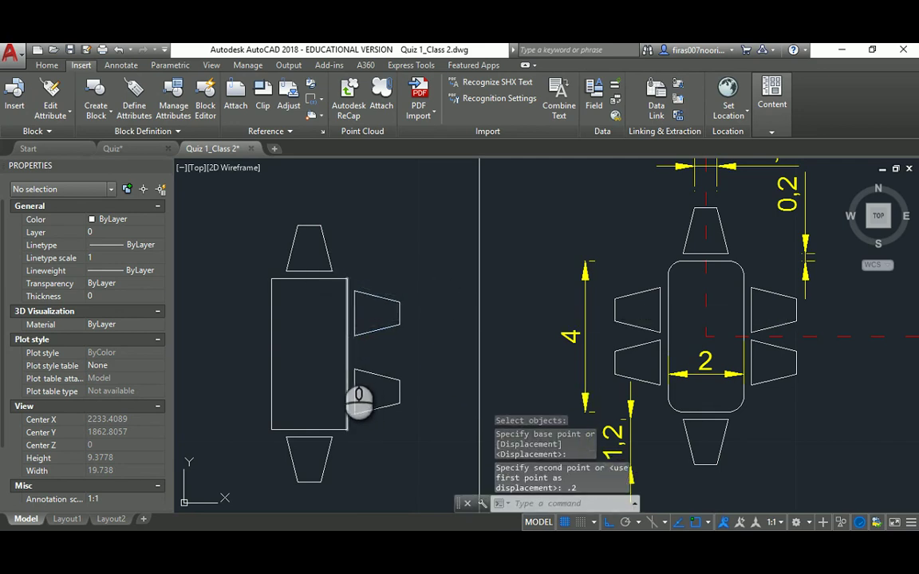
Move the lower right-side chair straight up 0.2 units
left_click(338, 355)
left_click(431, 434)
key("Return")
left_click(451, 390)
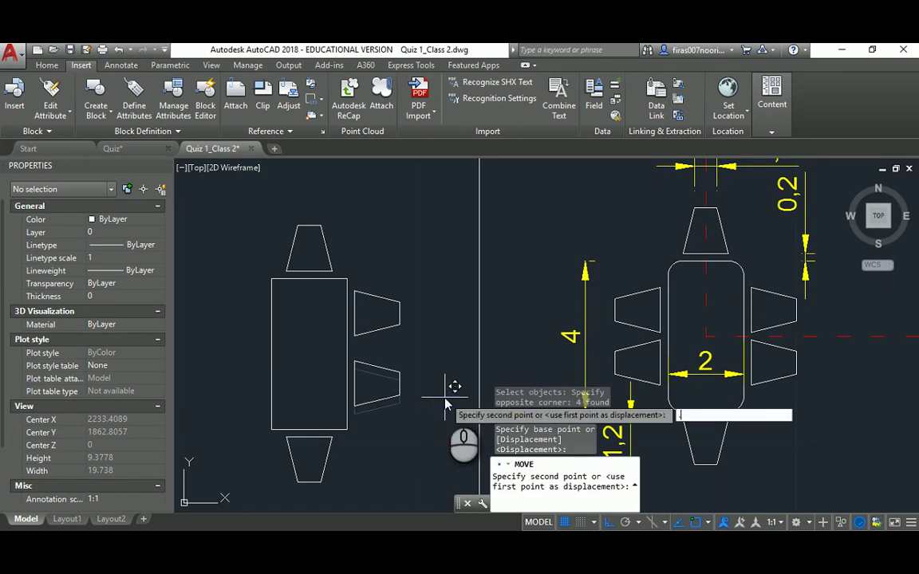
type(".2")
key("Return")
Shift the lower right-side chair up by another 0.2 units towards the table's horizontal midline
key("Return")
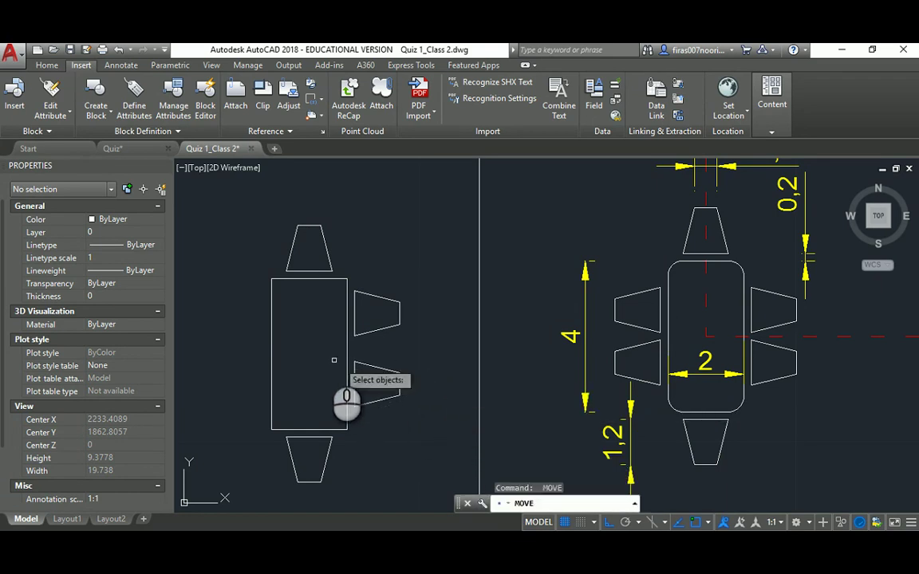
left_click(321, 355)
left_click(431, 420)
key("Return")
left_click(436, 403)
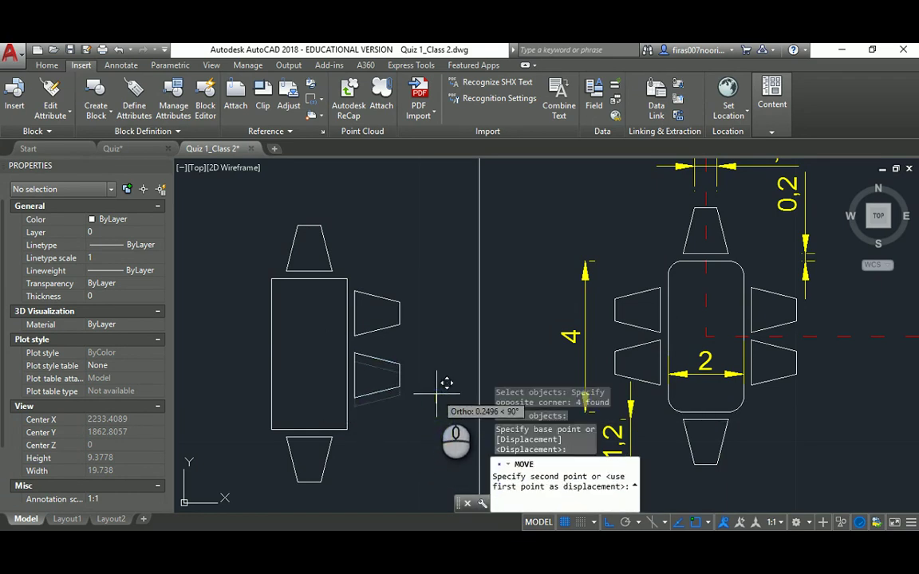
type(".2")
key("Return")
Shift the upper right-side chair down by another 0.2 units towards the table's horizontal midline
key("Return")
left_click(320, 346)
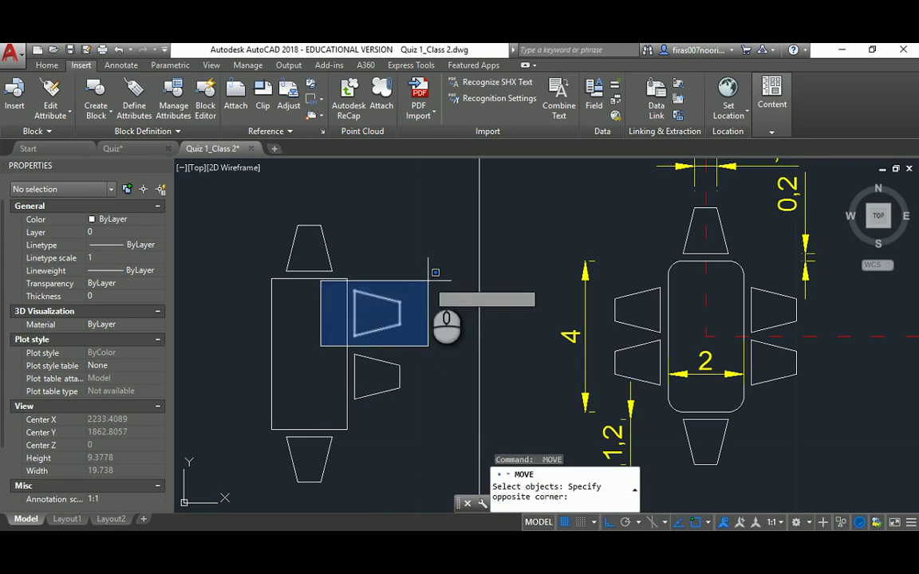
left_click(427, 280)
key("Return")
left_click(423, 252)
type(".2")
key("Return")
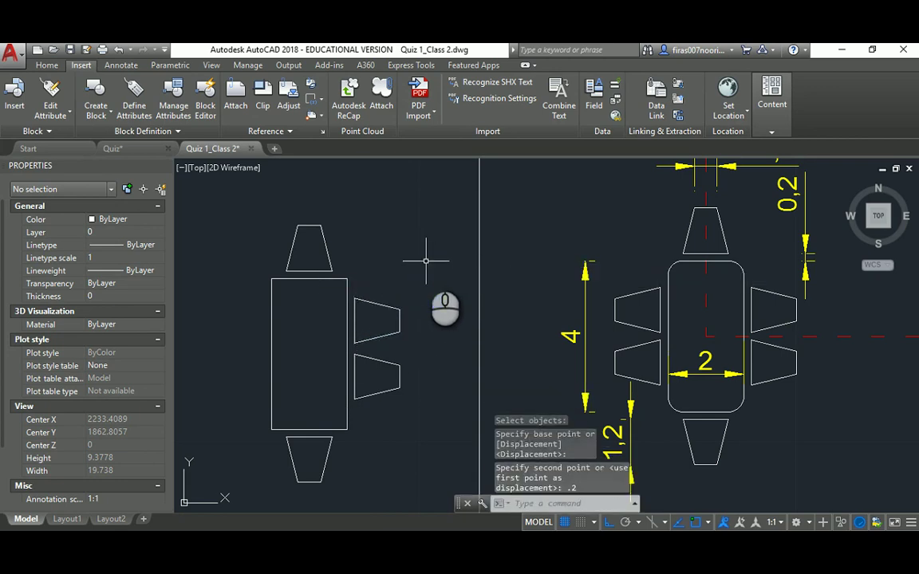
key("Escape")
key("Escape")
type("mi")
key("Return")
left_click(312, 288)
left_click(416, 405)
key("Return")
left_click(312, 435)
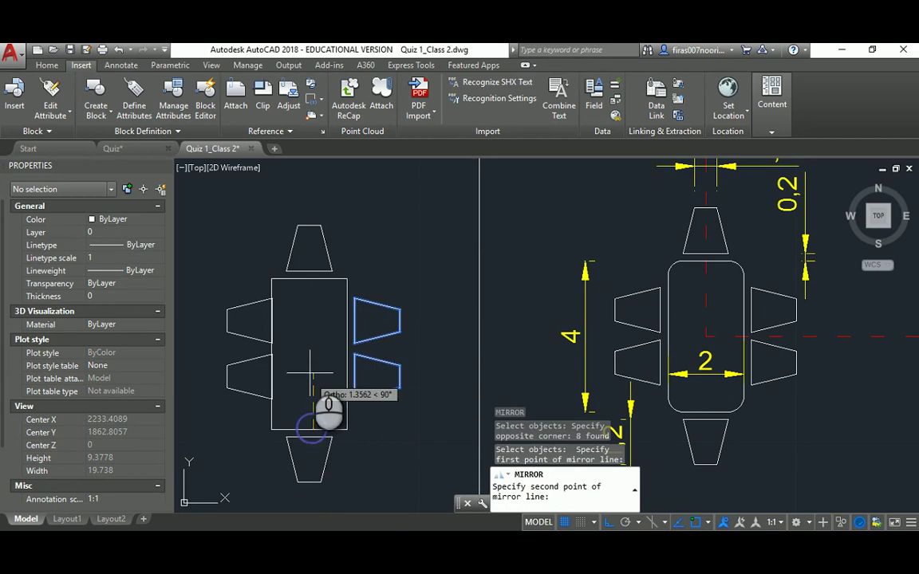
key("Escape")
Mirror both right-side chairs about the vertical line through the midpoint of the table's bottom edge, keeping the originals
key("Return")
left_click(313, 289)
left_click(409, 403)
key("Return")
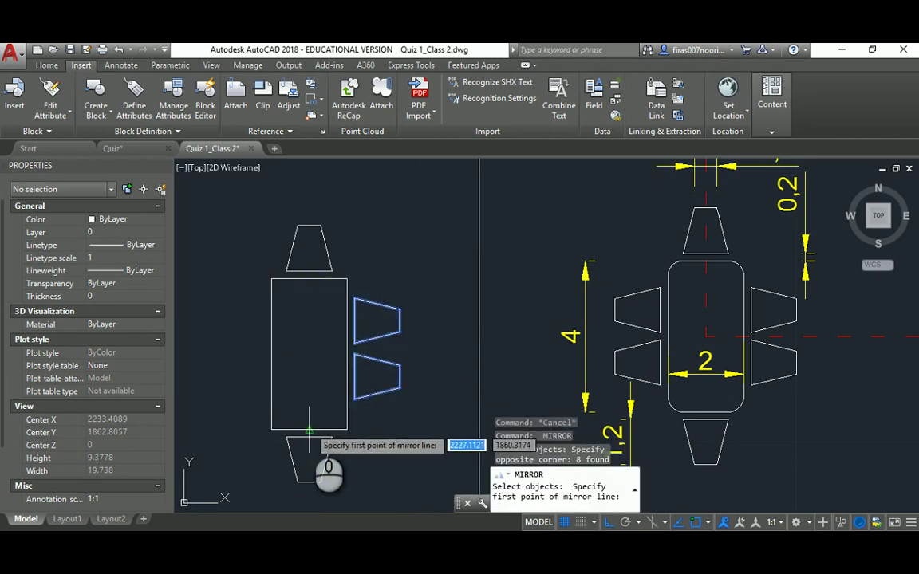
left_click(310, 431)
left_click(308, 328)
key("Return")
key("Escape")
key("Escape")
Fillet the table's two top corners with a radius of 0.3
type("f")
key("Return")
type("r")
key("Return")
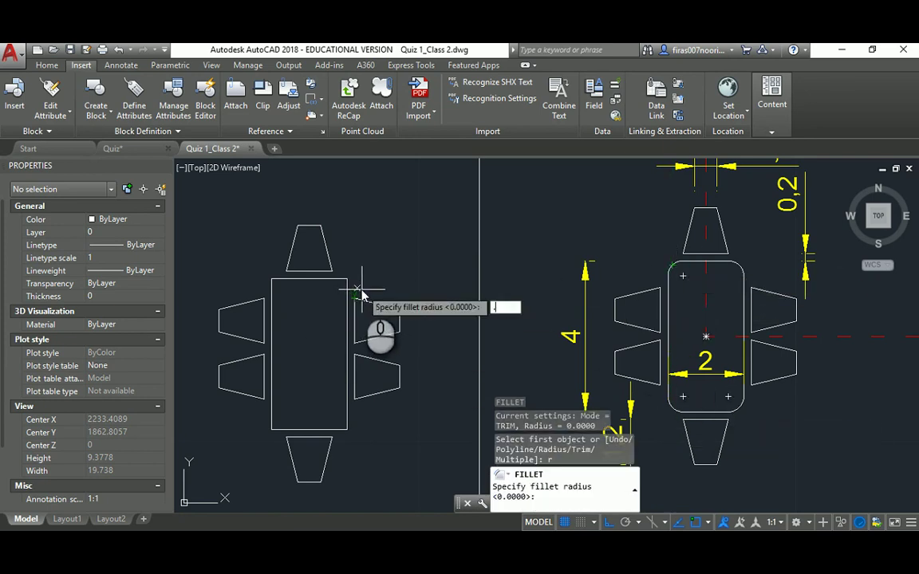
type(".3")
key("Return")
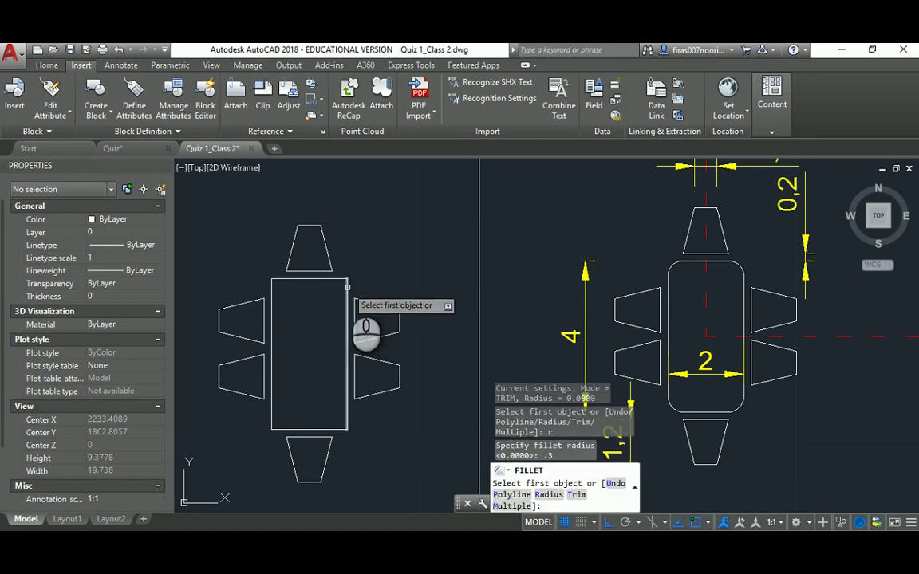
left_click(345, 289)
key("Return")
left_click(294, 280)
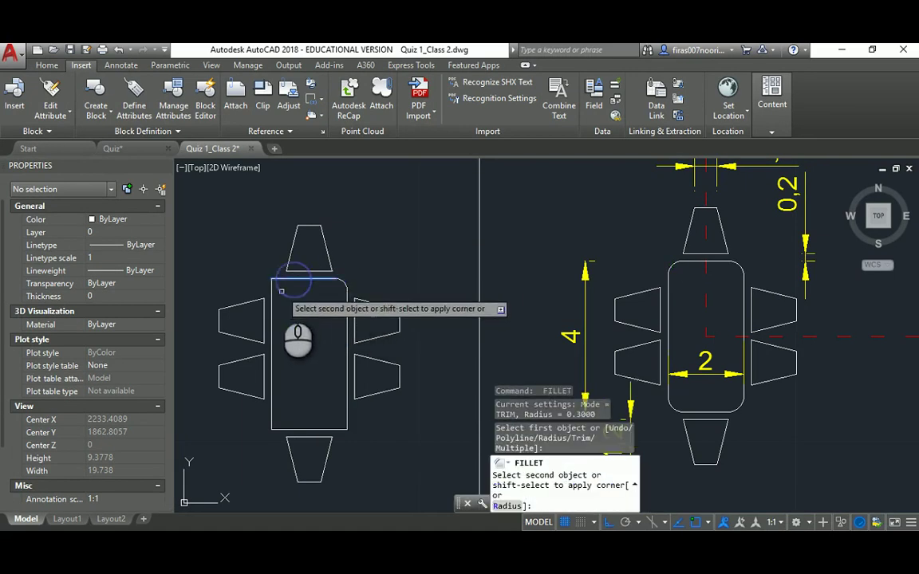
left_click(272, 306)
Fillet the table's two bottom corners with the same 0.3 radius
key("Return")
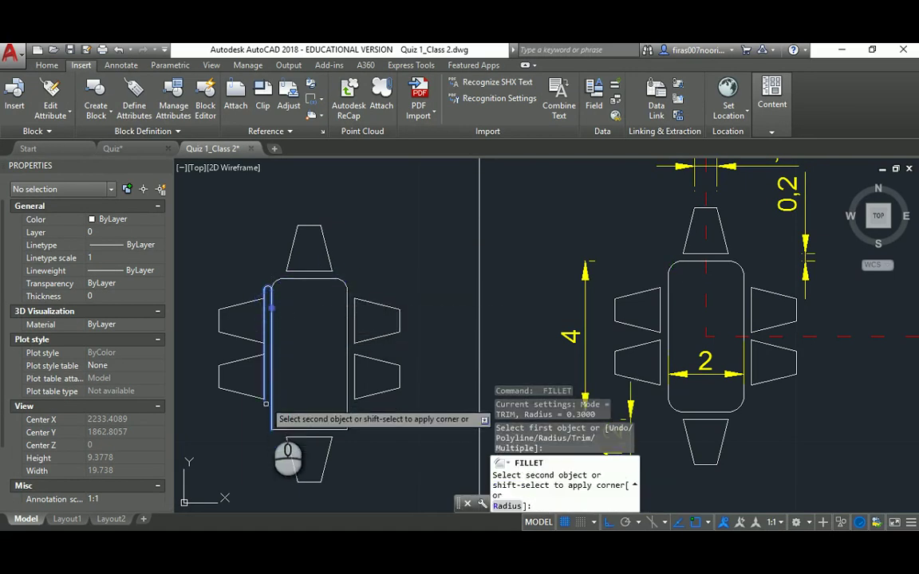
left_click(305, 431)
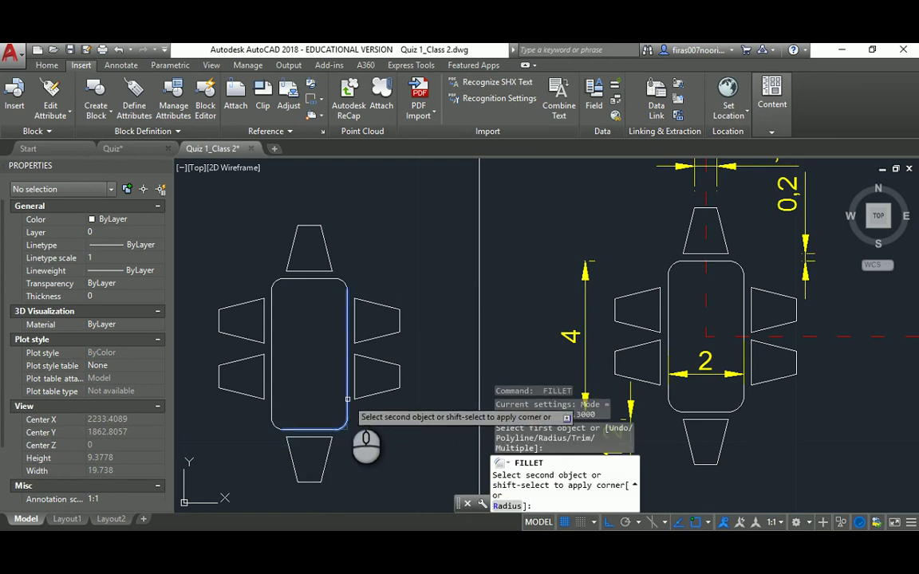
key("Escape")
scroll(344, 395, "down", 2)
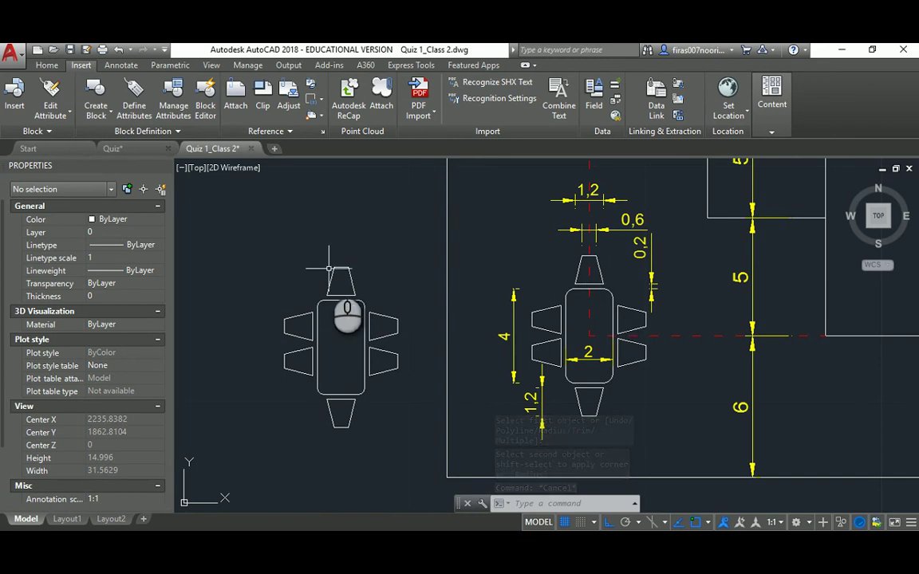
scroll(328, 269, "down", 2)
type("M")
key("Return")
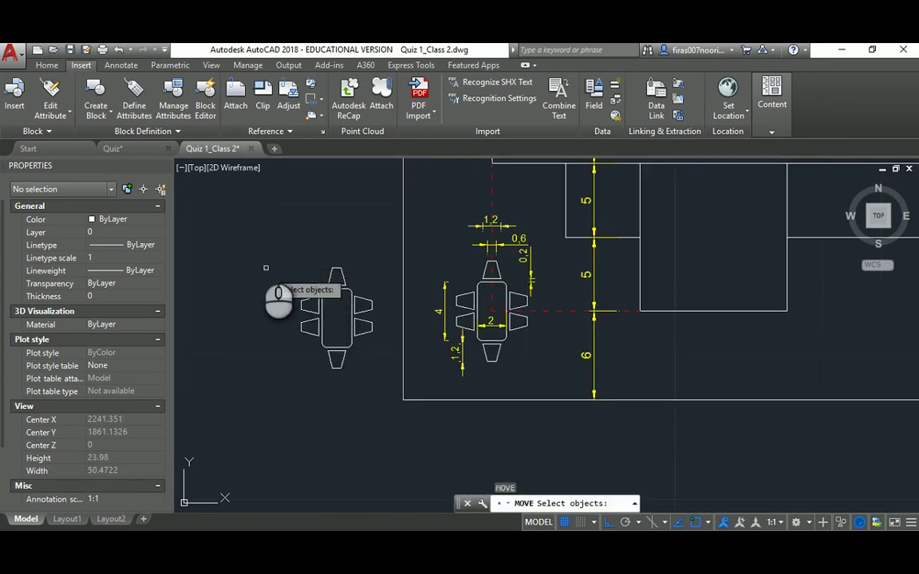
left_click(254, 234)
left_click(371, 381)
scroll(327, 291, "up", 2)
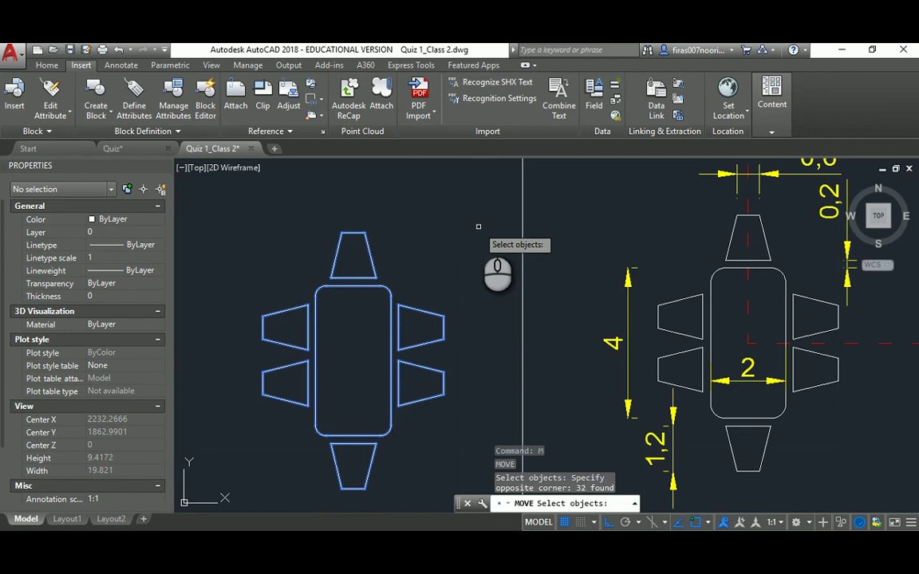
right_click(479, 227, "shift")
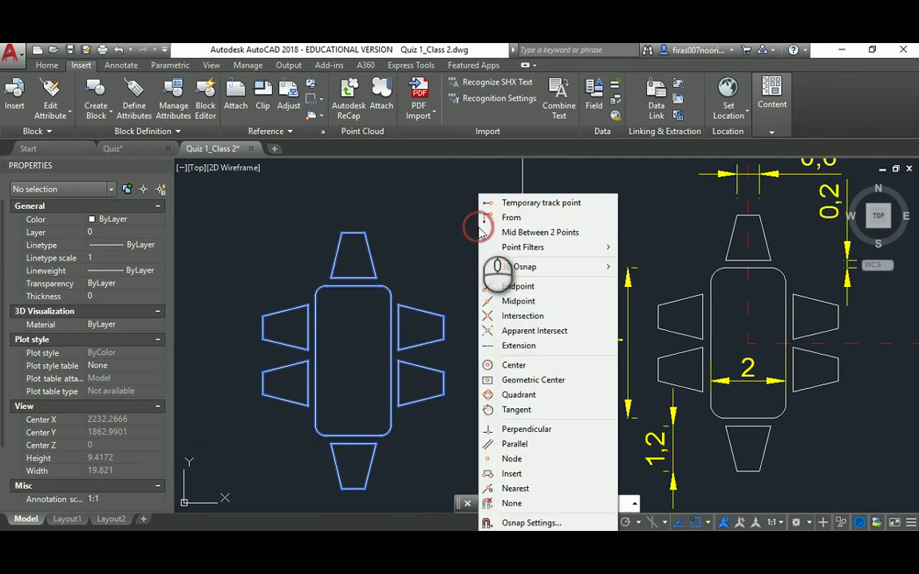
left_click(515, 233)
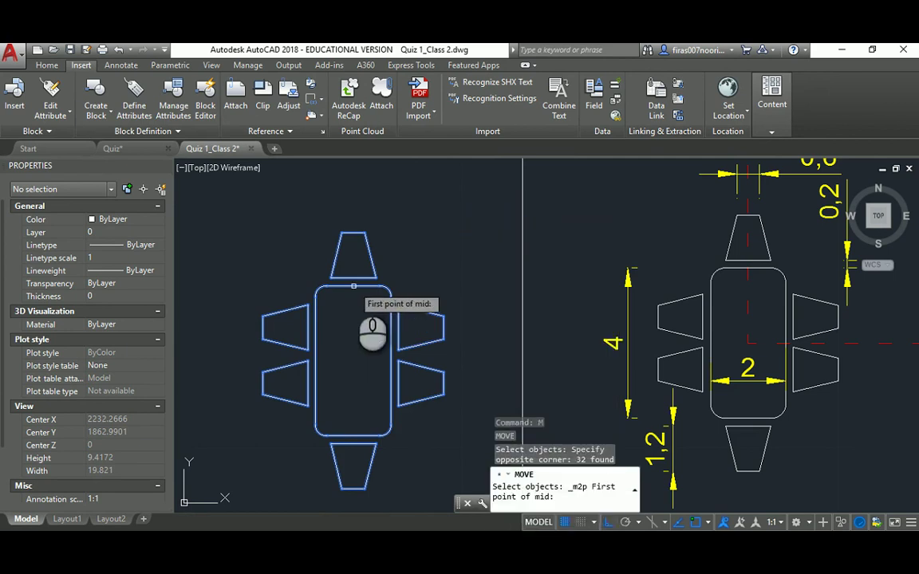
right_click(355, 285, "shift")
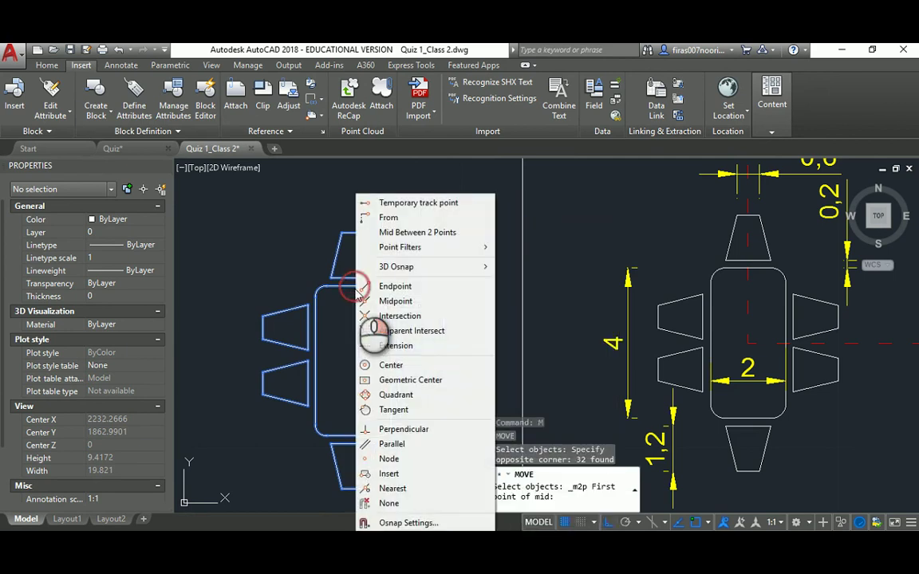
left_click(427, 233)
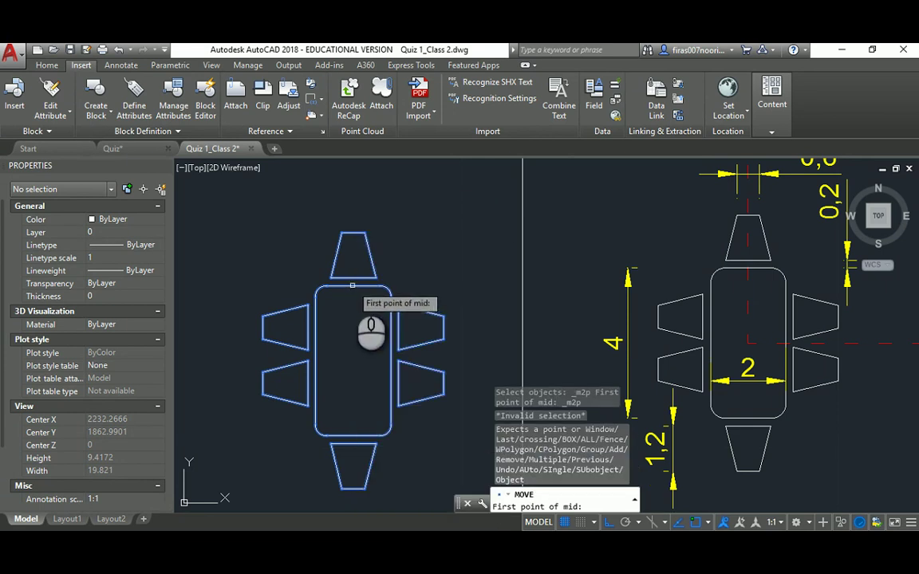
key("Escape")
Move the table and its six chairs by the table's center into the redrawn figure, aligned with the long horizontal rectangle's left edge
key("Return")
scroll(303, 254, "down", 4)
left_click(269, 227)
left_click(377, 357)
key("Return")
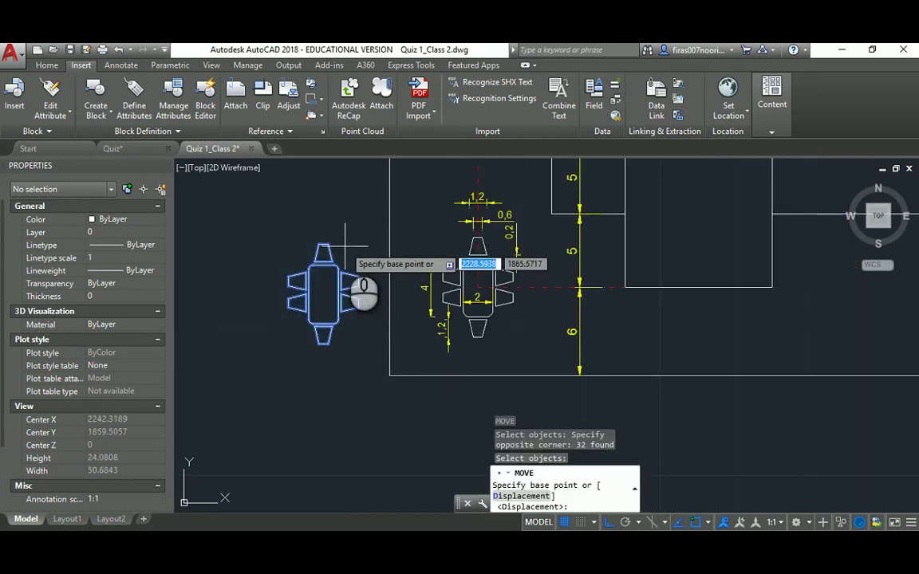
scroll(346, 247, "up", 2)
right_click(356, 249, "shift")
left_click(411, 234)
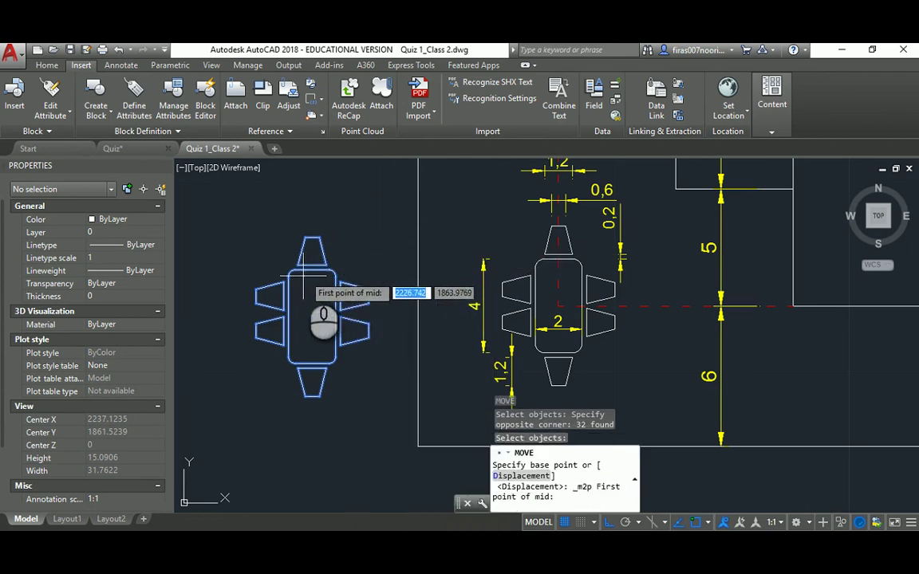
left_click(309, 274)
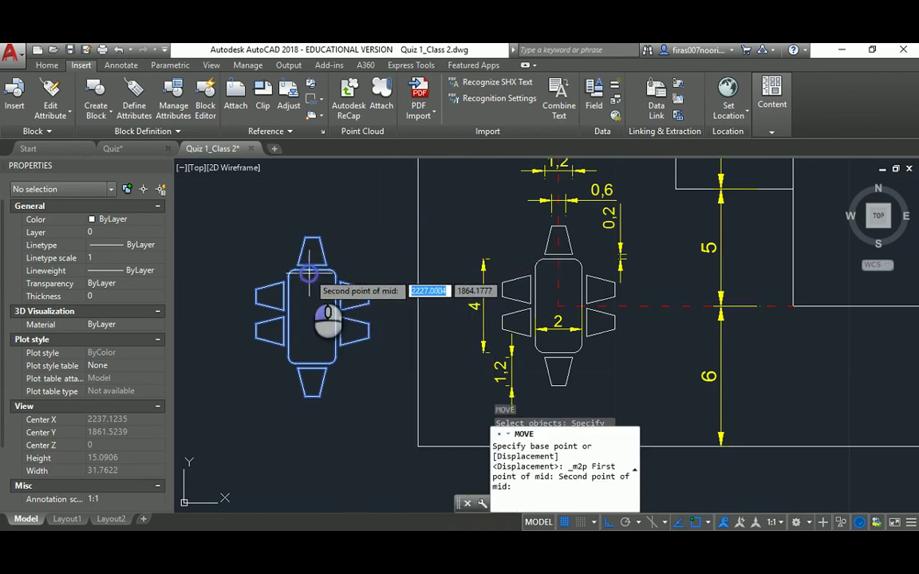
left_click(310, 363)
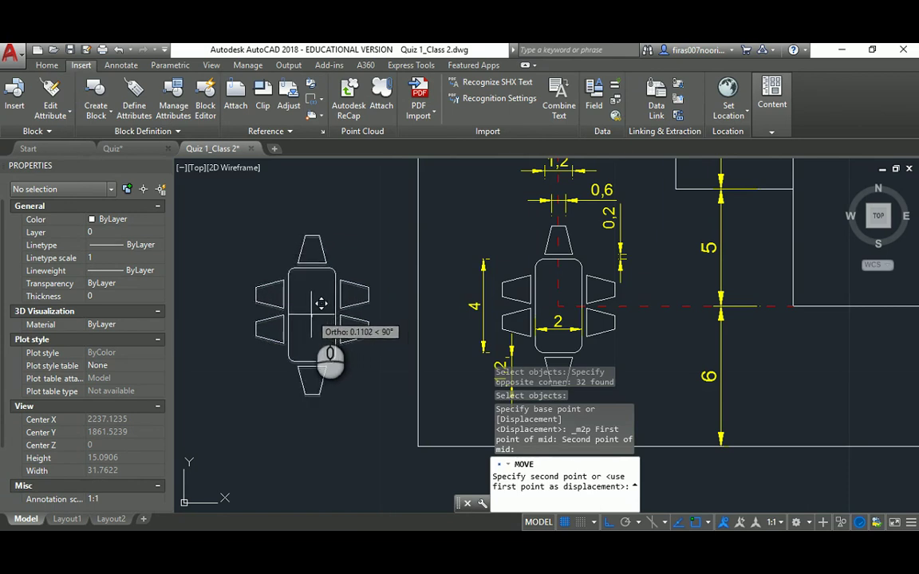
scroll(319, 305, "down", 8)
scroll(542, 311, "up", 2)
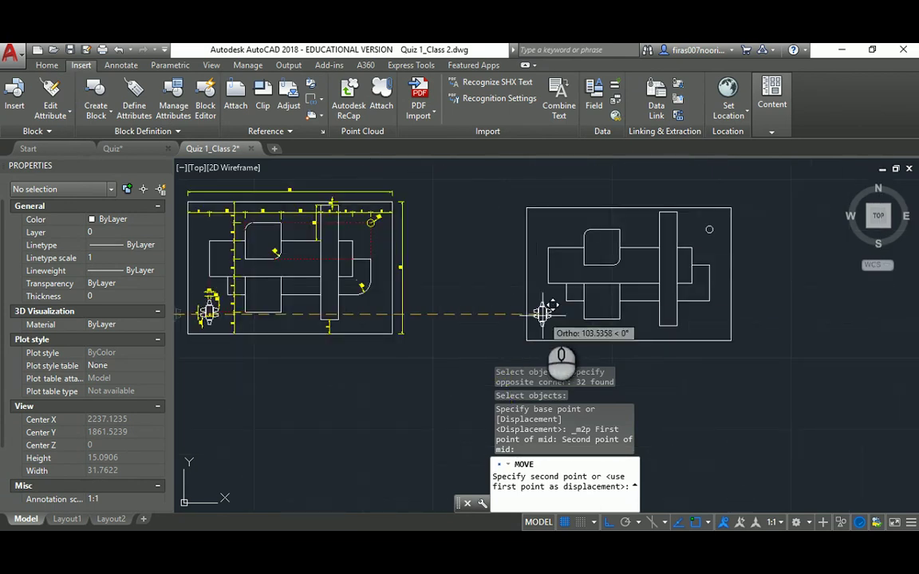
scroll(209, 313, "up", 2)
middle_click_drag(242, 280, 314, 304)
scroll(461, 323, "down", 5)
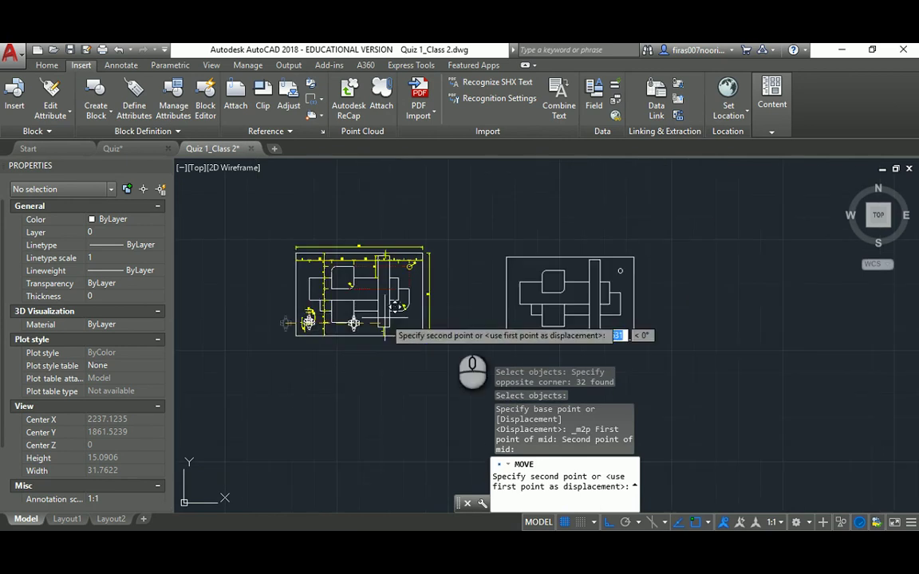
scroll(517, 319, "up", 5)
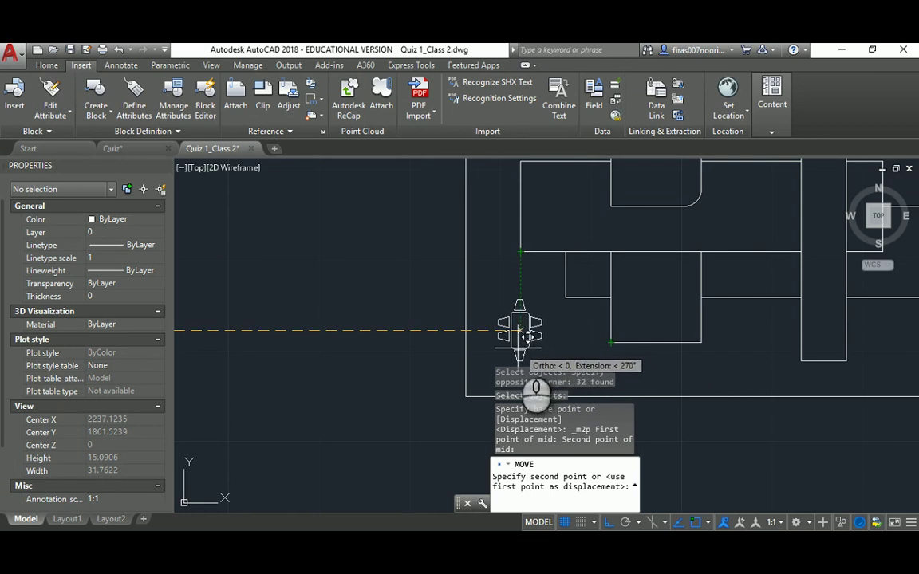
scroll(523, 349, "up", 1)
mouse_move(523, 348)
middle_mouse_down()
mouse_move(468, 313)
mouse_move(608, 311)
middle_mouse_up()
scroll(451, 316, "down", 2)
middle_click_drag(430, 277, 582, 335)
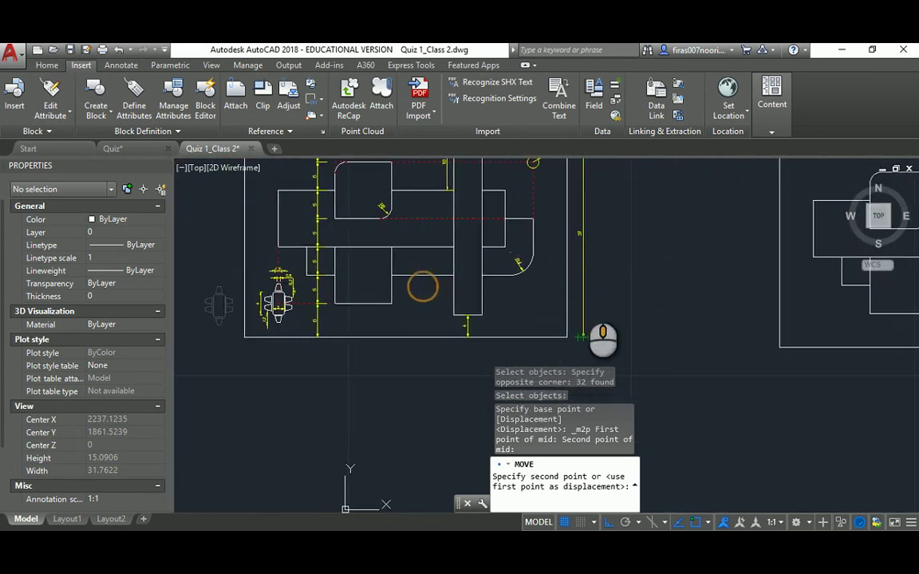
middle_click_drag(635, 297, 447, 315)
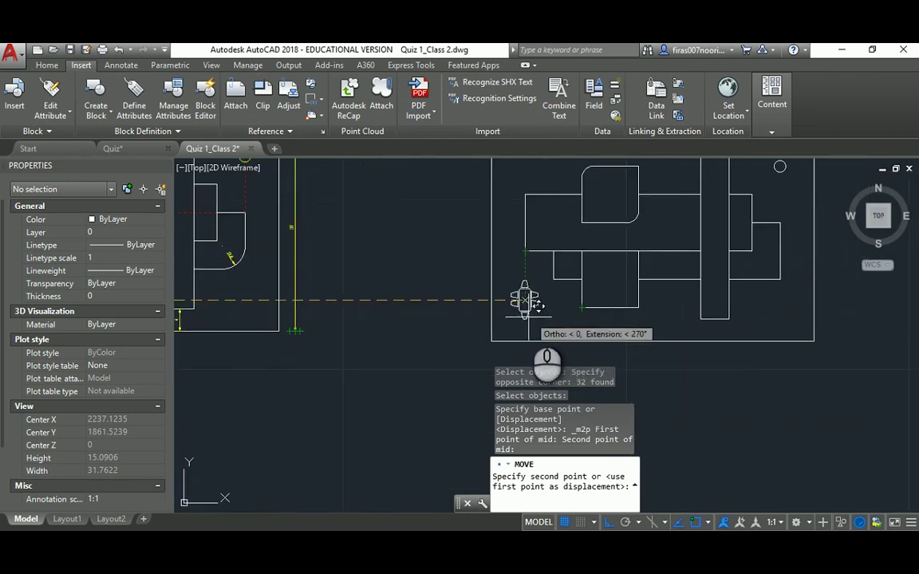
scroll(528, 316, "up", 2)
left_click(524, 319)
Move the table and chairs vertically by the table's center to align with the bottom edge of the lower square
key("space")
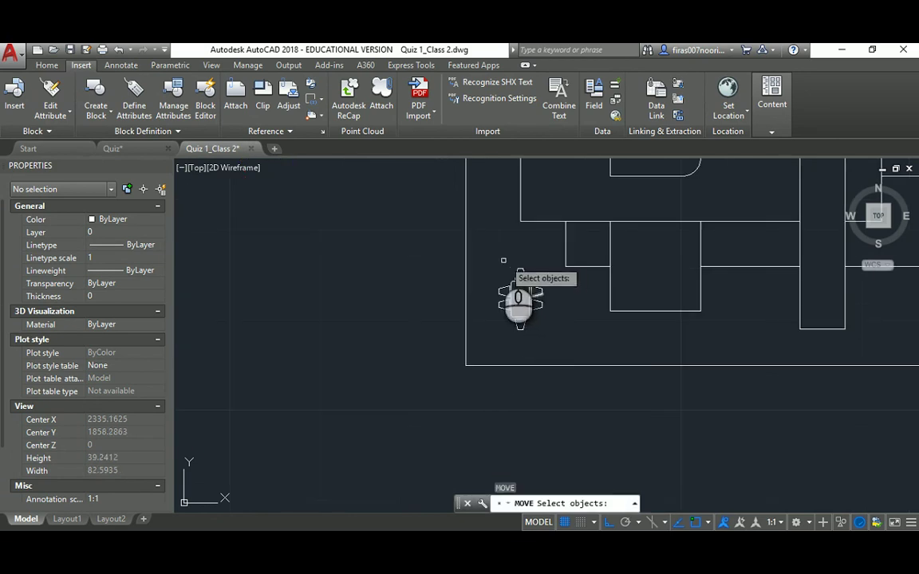
left_click(489, 254)
left_click(550, 343)
key("Return")
right_click(556, 328, "shift")
left_click(595, 232)
scroll(519, 320, "up", 3)
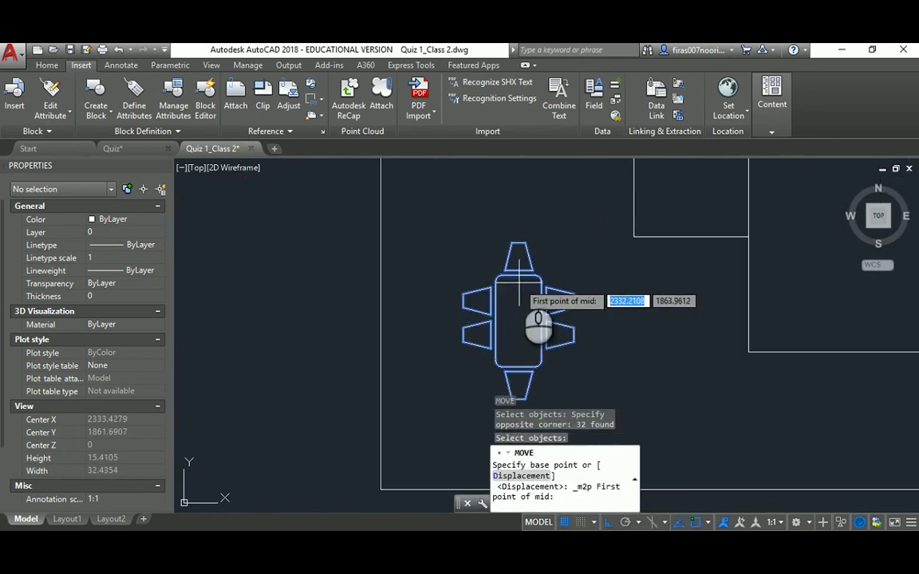
left_click(512, 337)
left_click(518, 368)
scroll(521, 348, "down", 2)
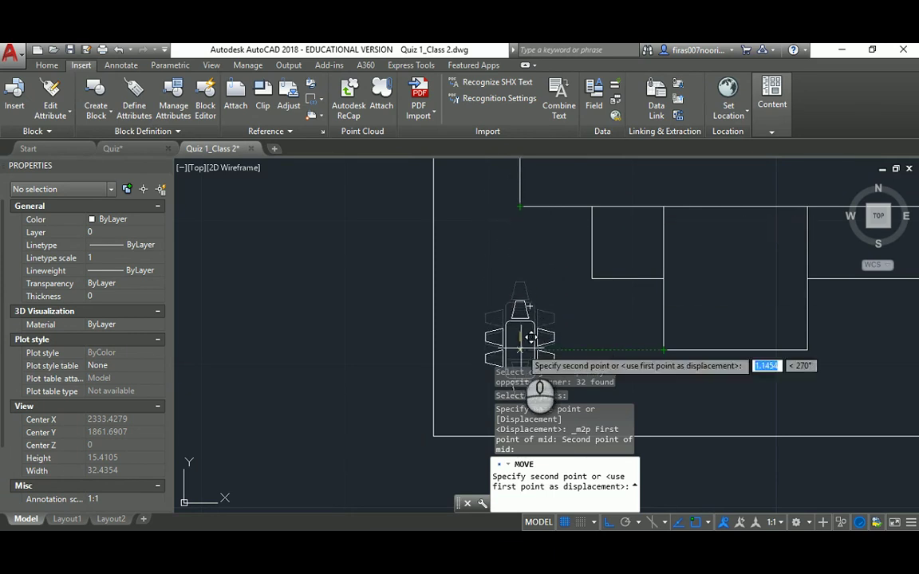
scroll(533, 337, "down", 2)
key("Escape")
key("Escape")
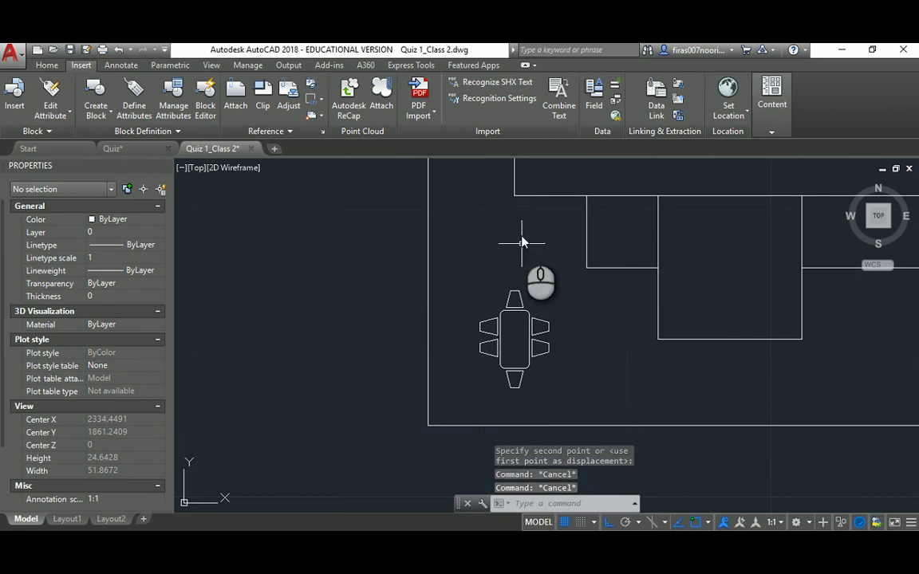
Draw check lines through the table: vertical from the long rectangle's lower-left corner and horizontal from the lower square's bottom-left corner
type("l")
key("Return")
left_click(513, 195)
middle_click_drag(525, 436, 507, 375)
left_click(498, 416)
key("Return")
key("Return")
left_click(643, 278)
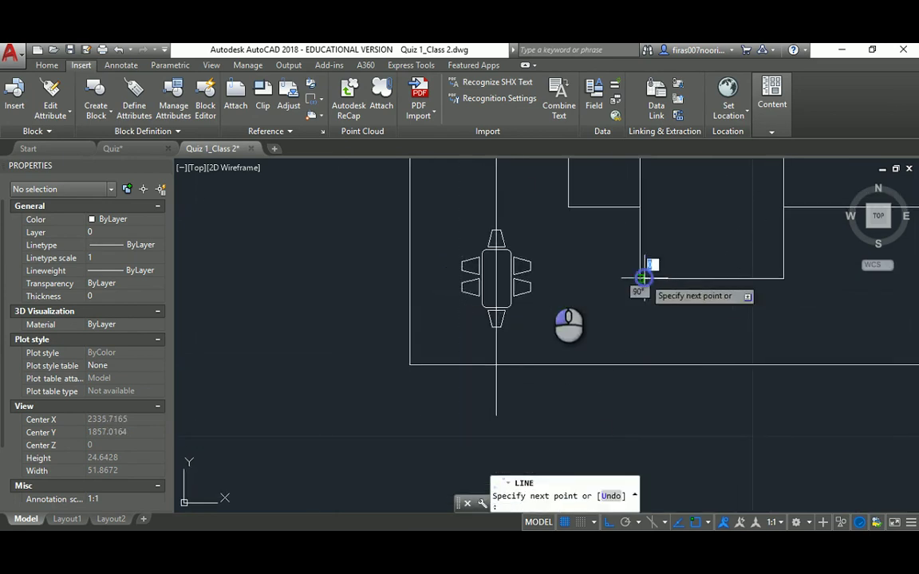
left_click(348, 267)
key("Escape")
key("Escape")
Delete the vertical and horizontal check lines crossing the table
scroll(458, 248, "up", 4)
scroll(468, 279, "down", 3)
key("Escape")
key("Escape")
left_click(502, 227)
left_click(479, 229)
left_click(559, 278)
left_click(551, 295)
key("Delete")
Fillet the lower-right corner of the redrawn figure's rear horizontal rectangle with a radius of 4, matching the dimensioned reference
scroll(463, 251, "down", 3)
middle_click_drag(463, 252, 500, 261)
scroll(450, 241, "up", 2)
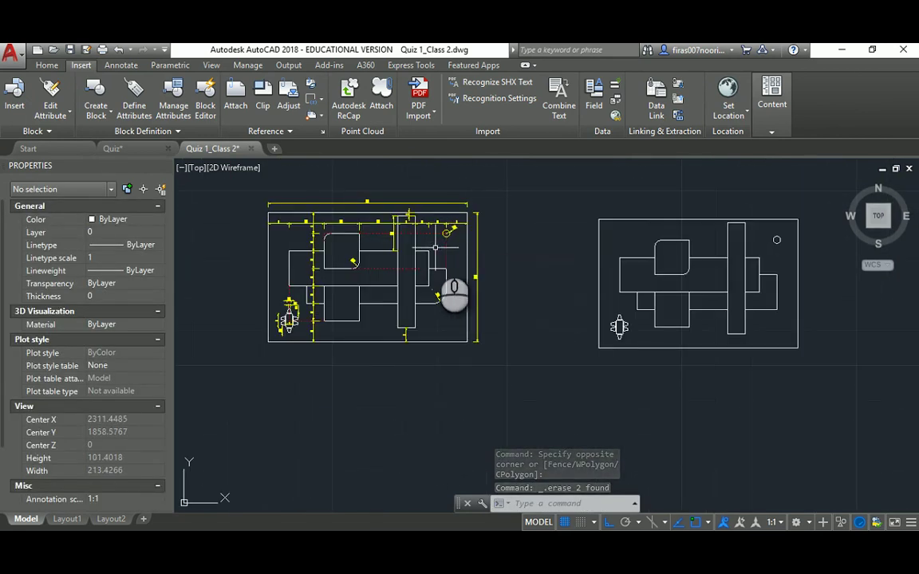
scroll(433, 298, "up", 3)
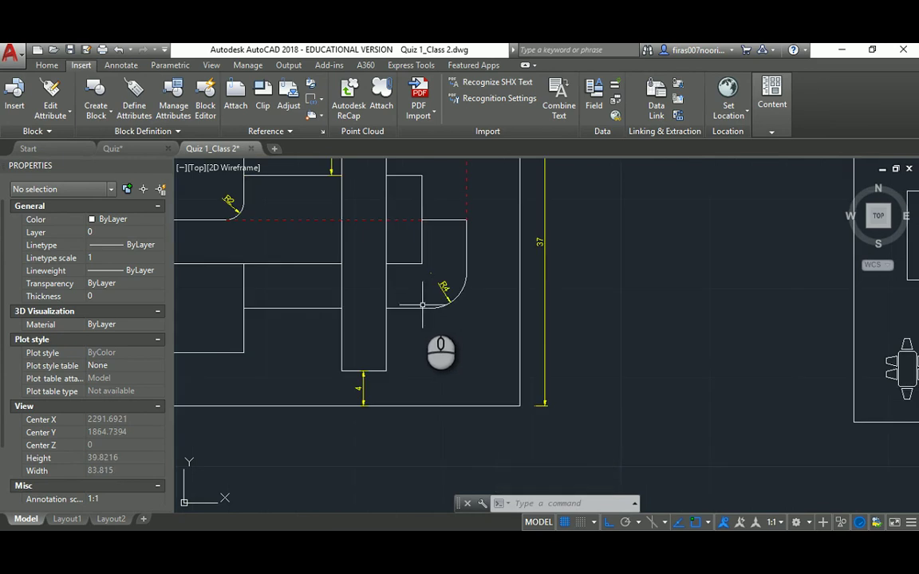
scroll(421, 305, "down", 5)
middle_click_drag(603, 295, 460, 296)
scroll(562, 277, "up", 3)
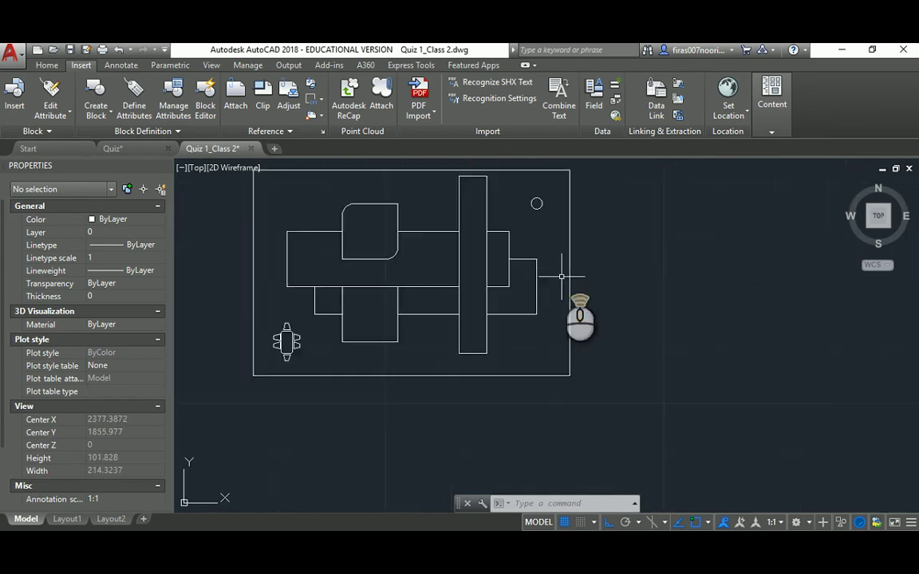
scroll(561, 277, "up", 2)
type("f")
key("Return")
type("r")
key("Return")
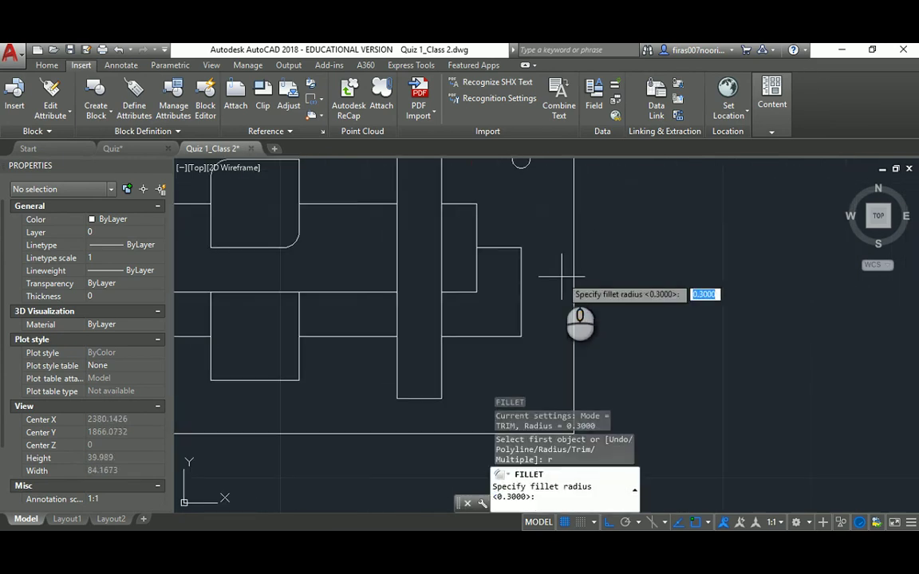
key("Return")
left_click(521, 303)
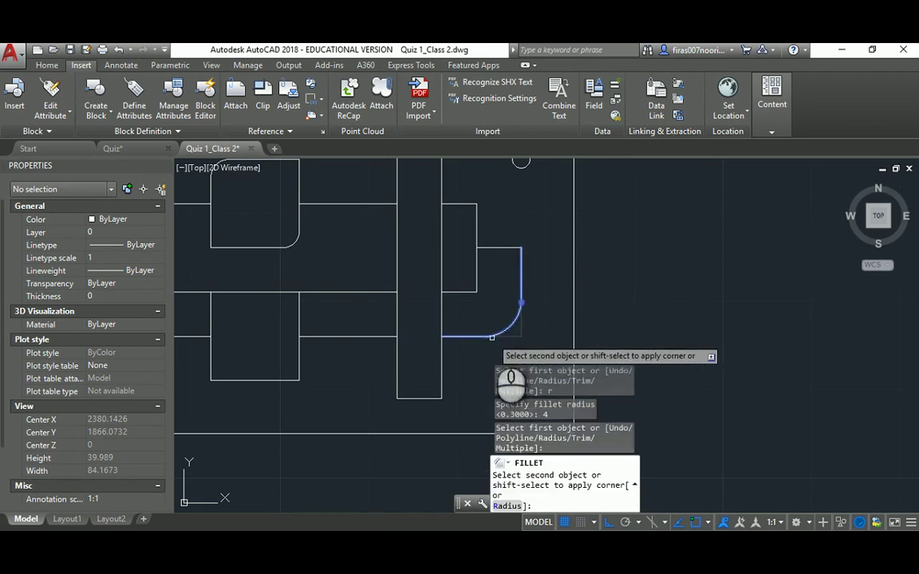
left_click(492, 336)
Examine the dimensioned reference figure to check that all its shapes and rounded corners are in the redrawn figure
scroll(552, 306, "down", 4)
scroll(552, 306, "down", 2)
key("Escape")
mouse_move(395, 263)
middle_mouse_down()
mouse_move(528, 264)
mouse_move(581, 298)
middle_mouse_up()
scroll(528, 264, "up", 2)
scroll(518, 295, "up", 4)
scroll(517, 296, "down", 2)
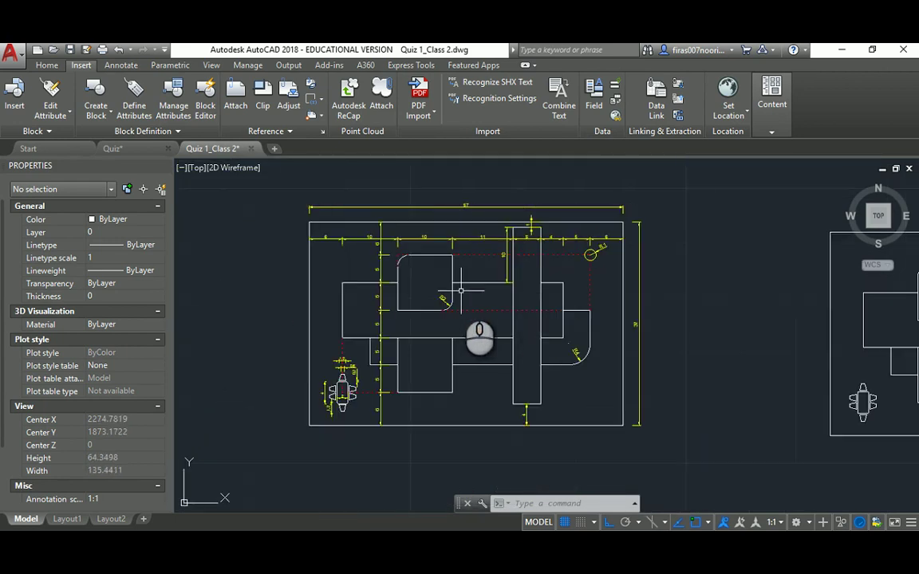
key("Return")
key("Return")
mouse_move(460, 300)
left_mouse_down()
mouse_move(458, 210)
mouse_move(436, 304)
left_mouse_up()
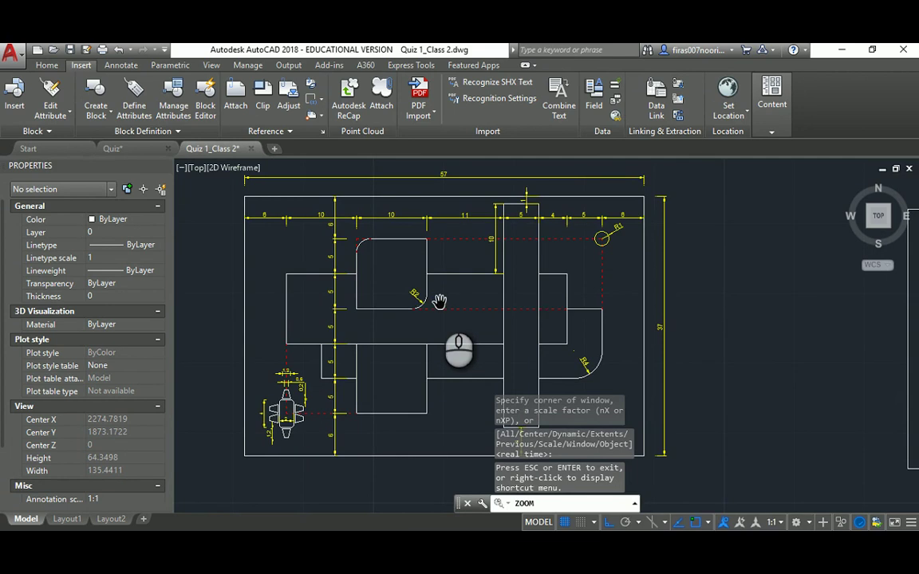
key("Escape")
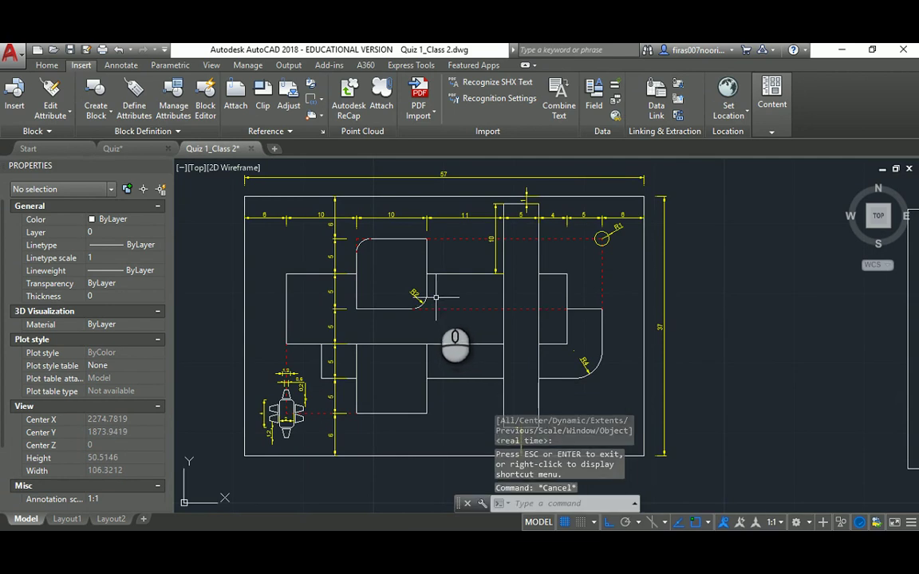